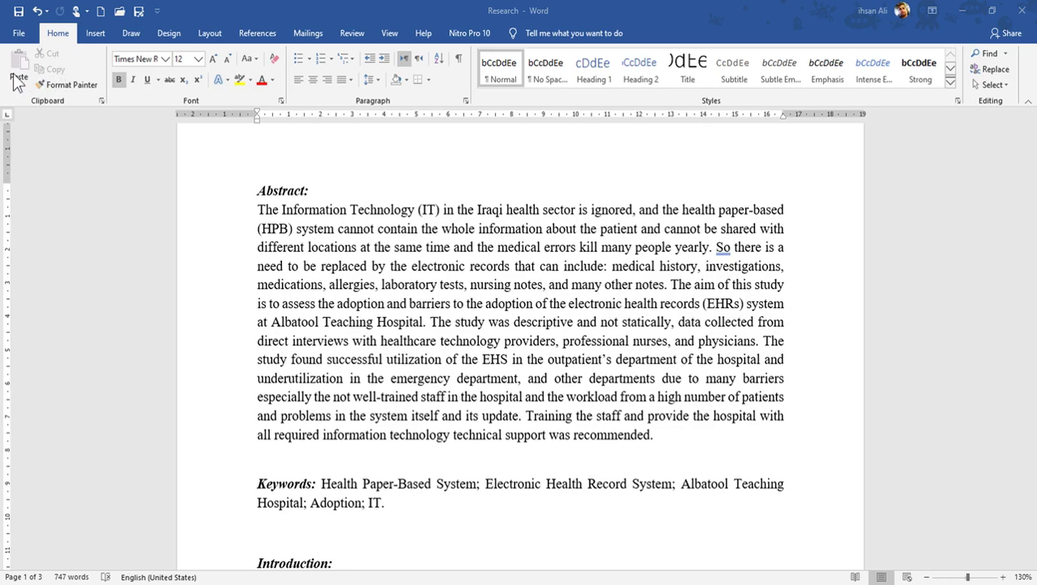
Copy the abstract's word 'Information' and paste it on the blank line above Keywords
{"action": "left_click", "coordinate": [258, 192]}
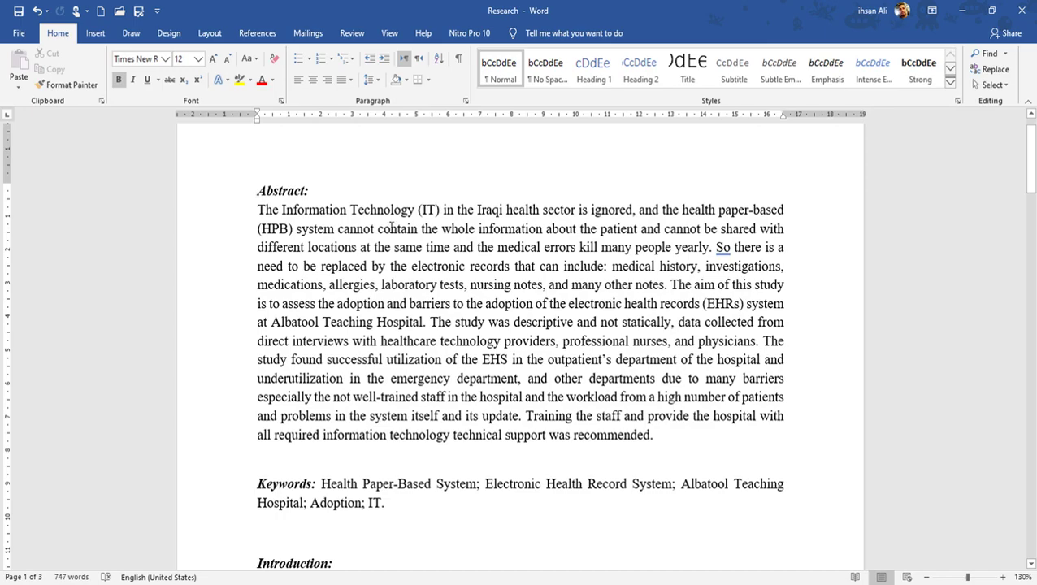
{"action": "left_click", "coordinate": [57, 86]}
{"action": "left_click", "coordinate": [319, 209]}
{"action": "double_click", "coordinate": [313, 210]}
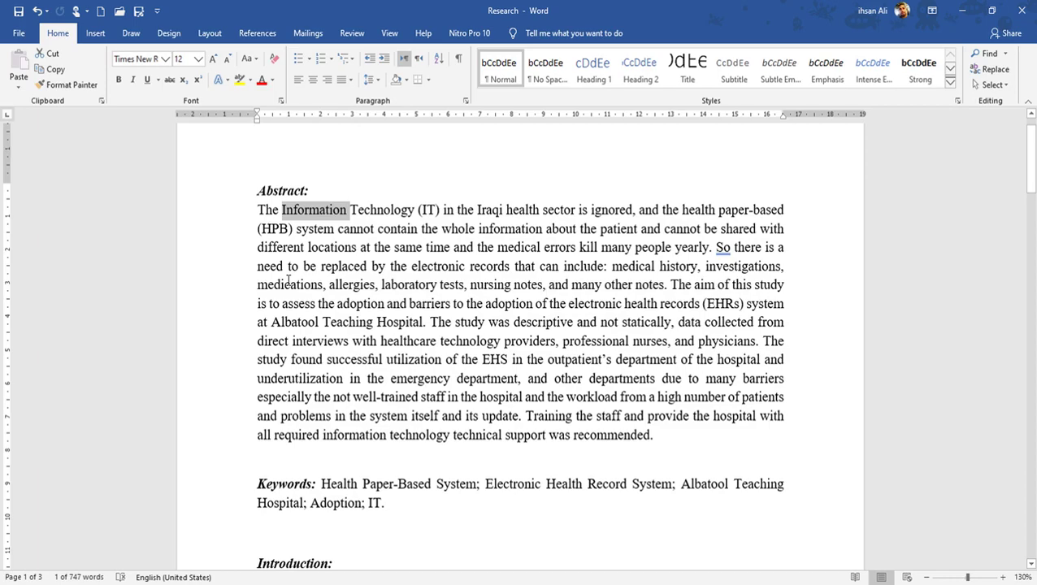
{"action": "key", "text": "ctrl+c"}
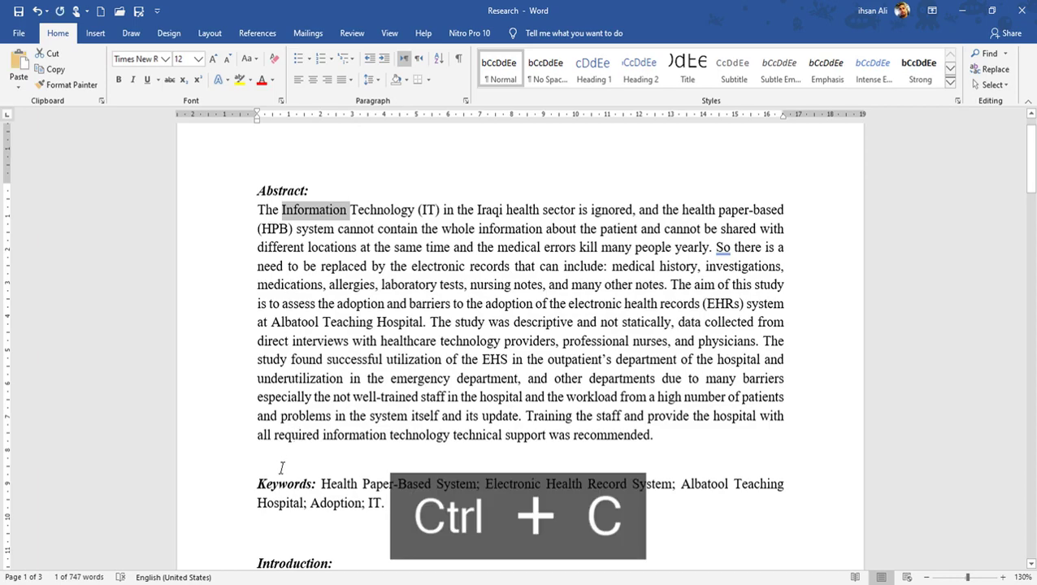
{"action": "left_click", "coordinate": [267, 459]}
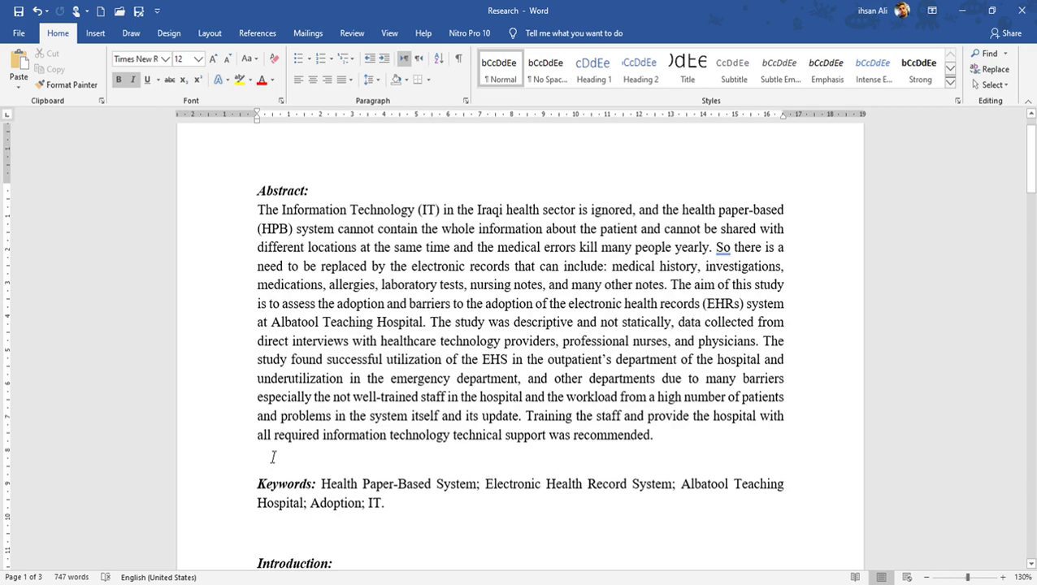
{"action": "key", "text": "ctrl+v"}
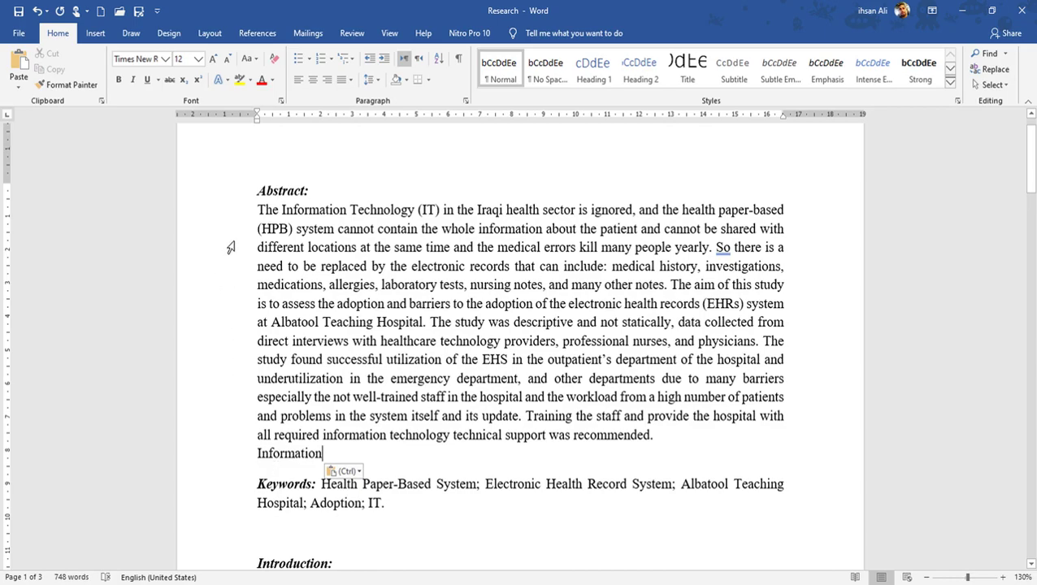
Cut 'Technology' from the abstract's first sentence and paste it after 'Information' above Keywords
{"action": "double_click", "coordinate": [390, 209]}
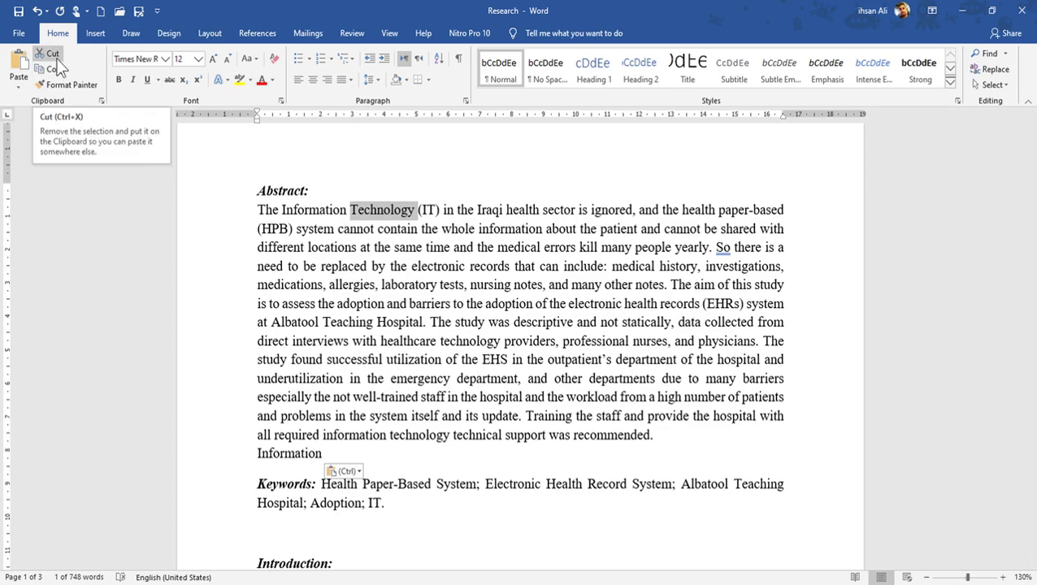
{"action": "key", "text": "ctrl+x"}
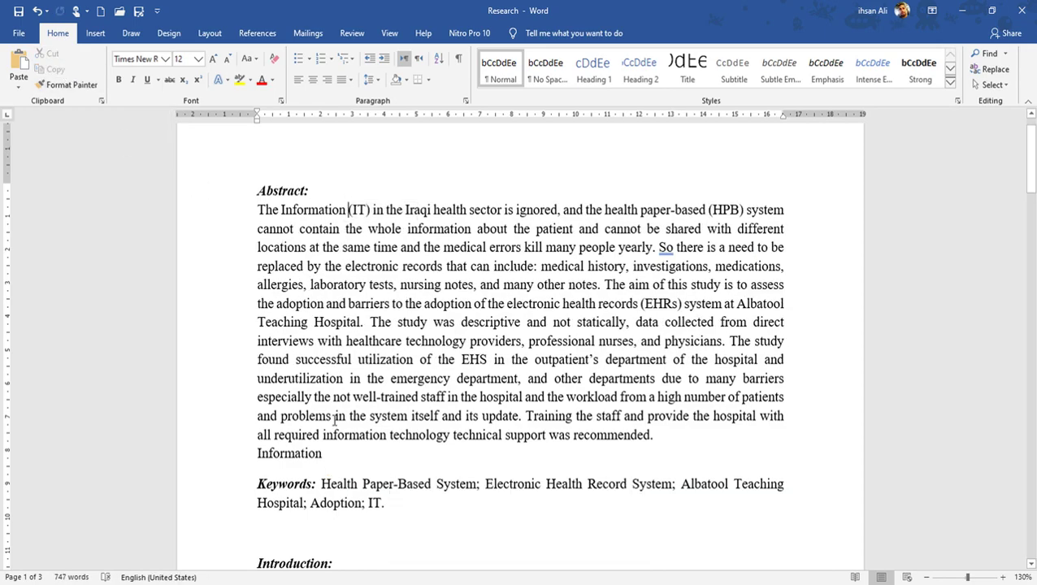
{"action": "left_click", "coordinate": [325, 452]}
{"action": "key", "text": "ctrl+v"}
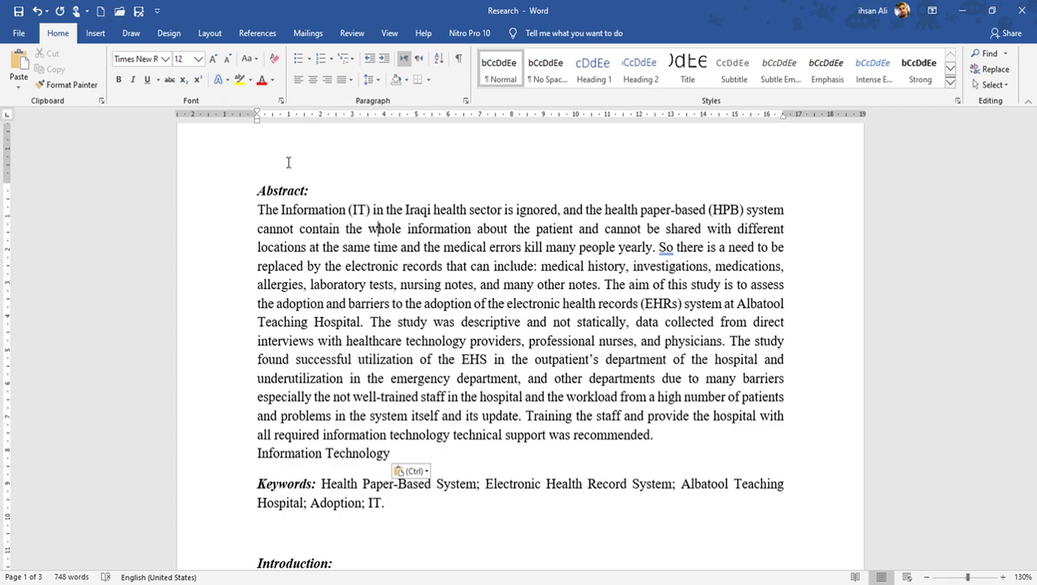
{"action": "left_click", "coordinate": [316, 210]}
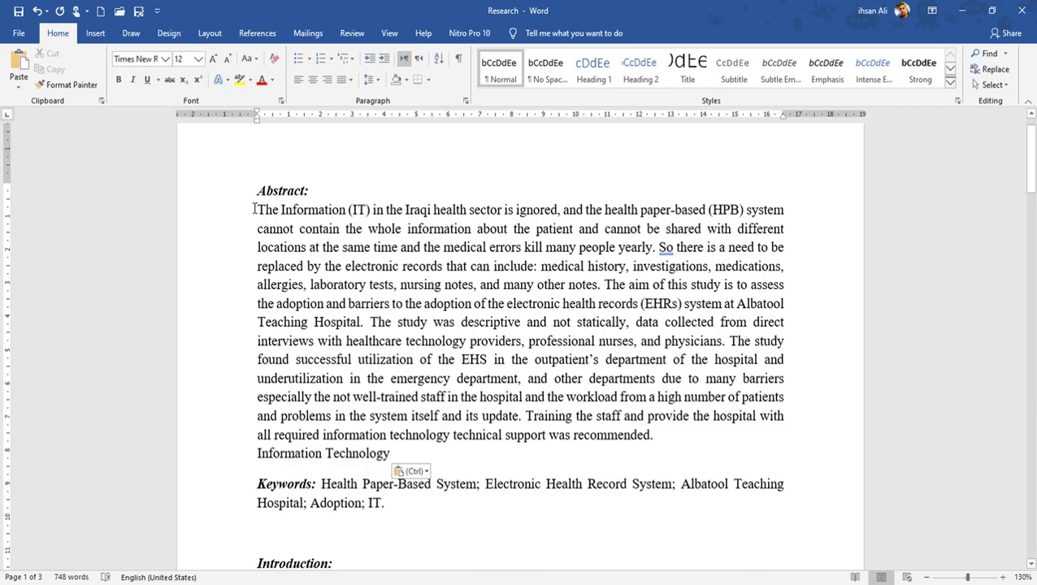
{"action": "left_click_drag", "start_coordinate": [257, 210], "coordinate": [504, 209]}
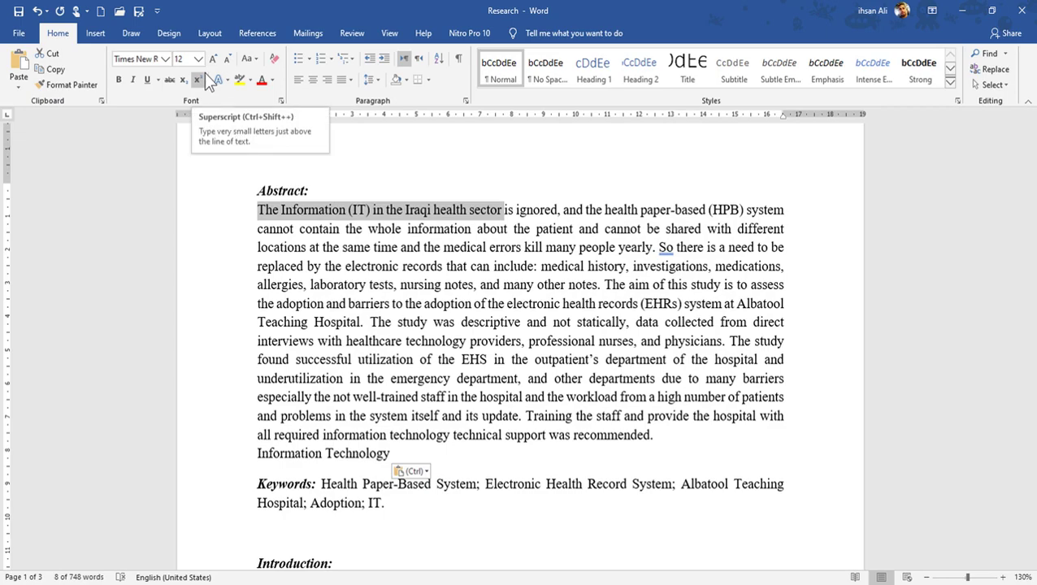
{"action": "left_click_drag", "start_coordinate": [258, 209], "coordinate": [468, 210]}
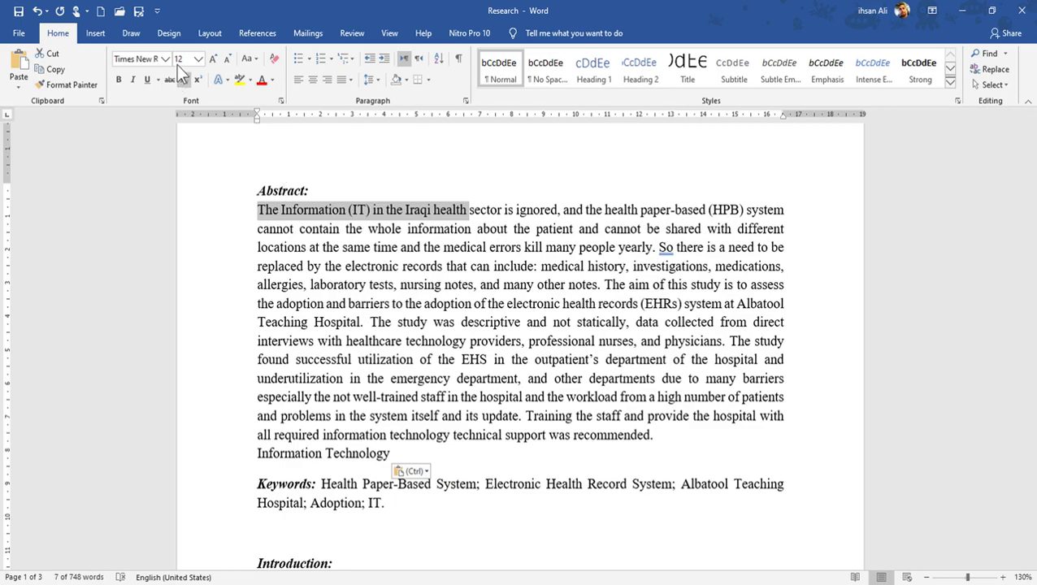
{"action": "left_click", "coordinate": [307, 211]}
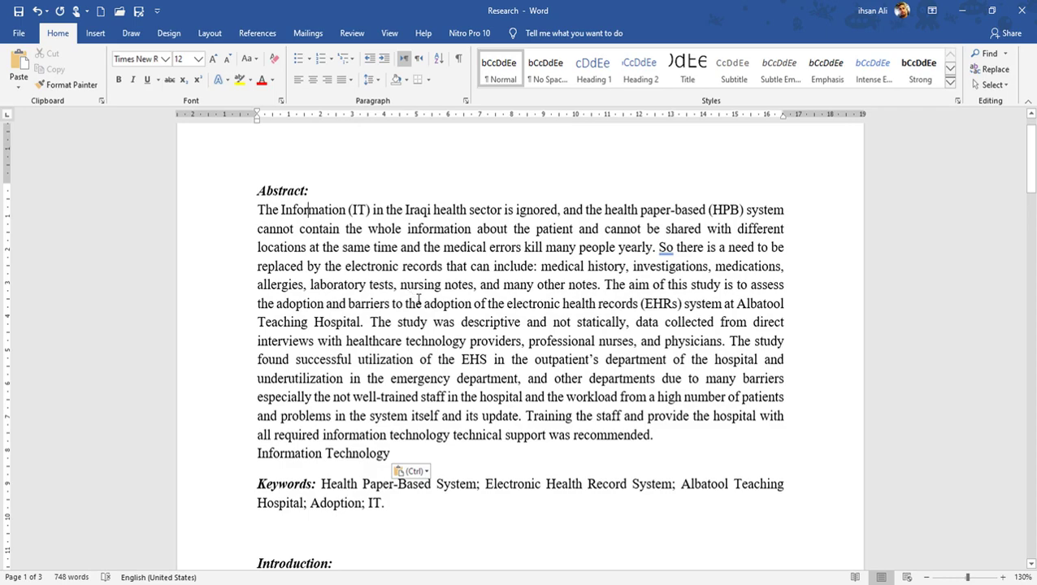
Insert non-italic lines 'Letter' and 'Word' above the Abstract: heading
{"action": "left_click", "coordinate": [274, 166]}
{"action": "left_click", "coordinate": [251, 166]}
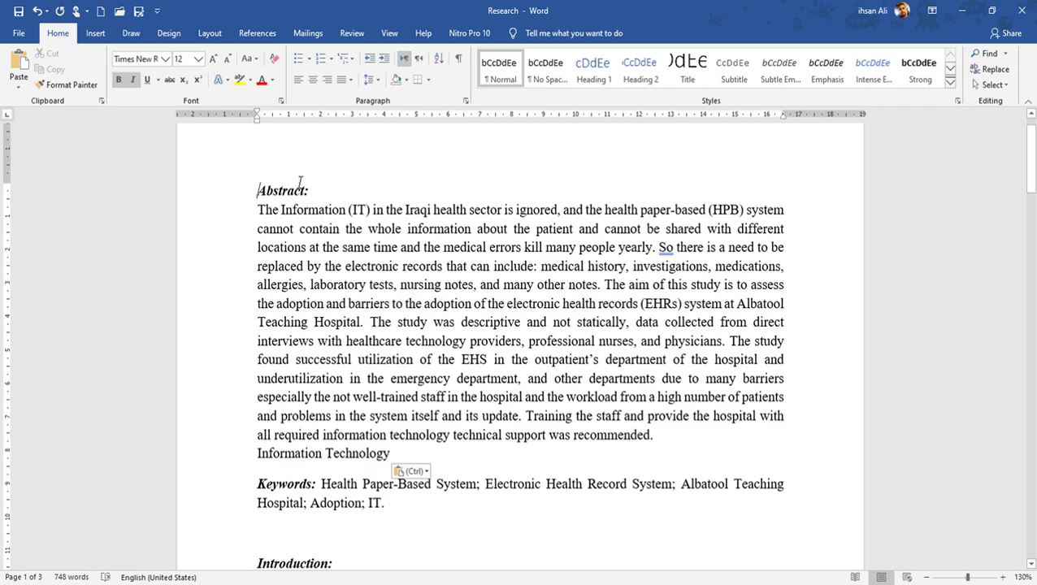
{"action": "key", "text": "Return"}
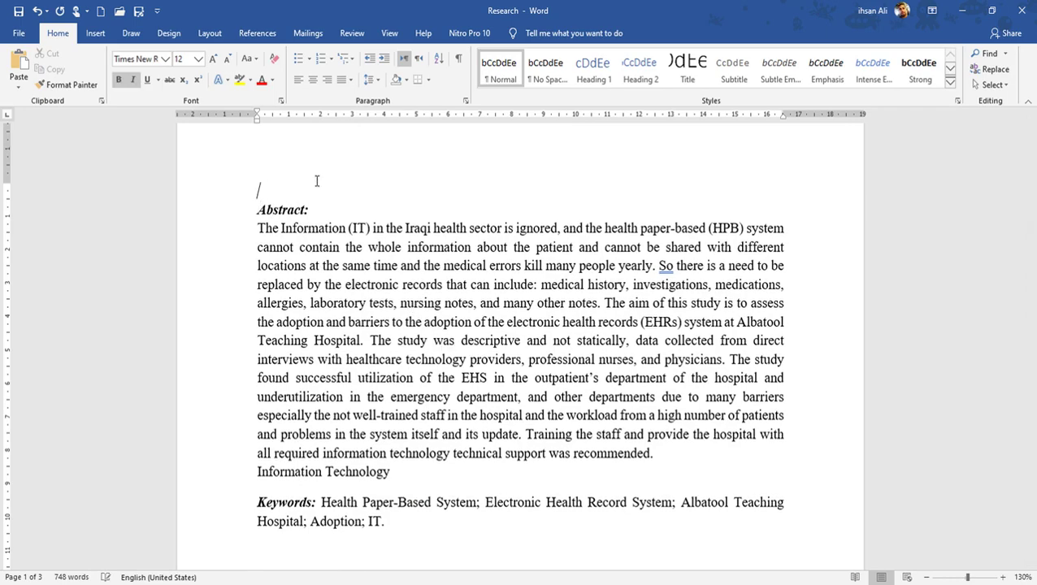
{"action": "key", "text": "ctrl+i"}
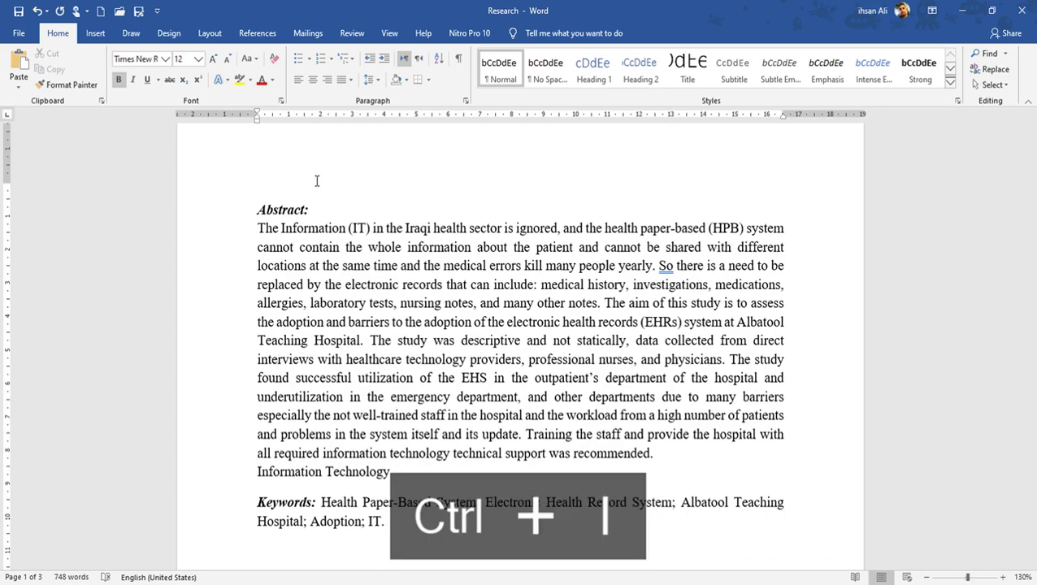
{"action": "type", "text": "Lett"}
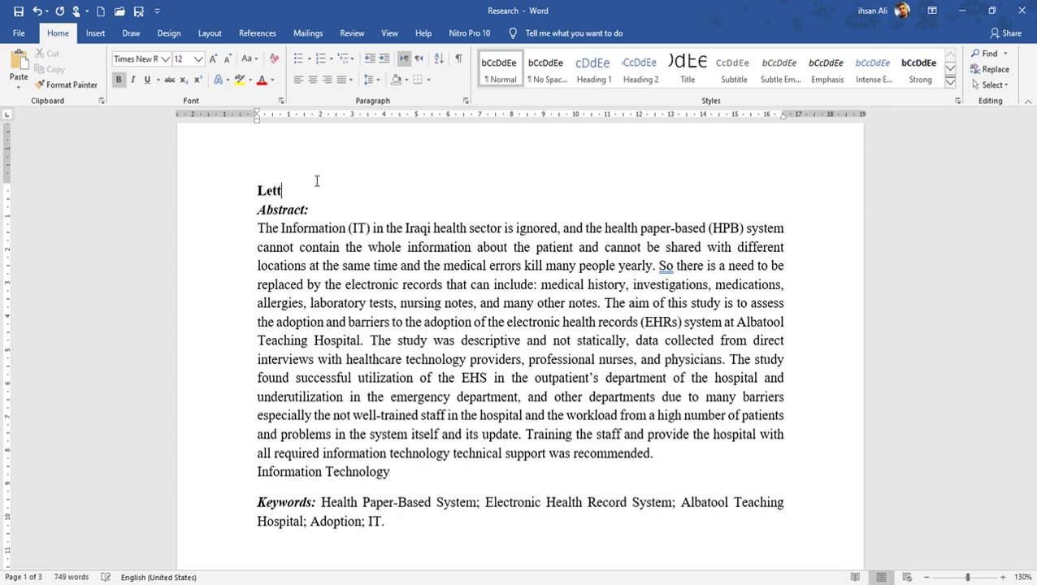
{"action": "type", "text": "er"}
{"action": "key", "text": "Return"}
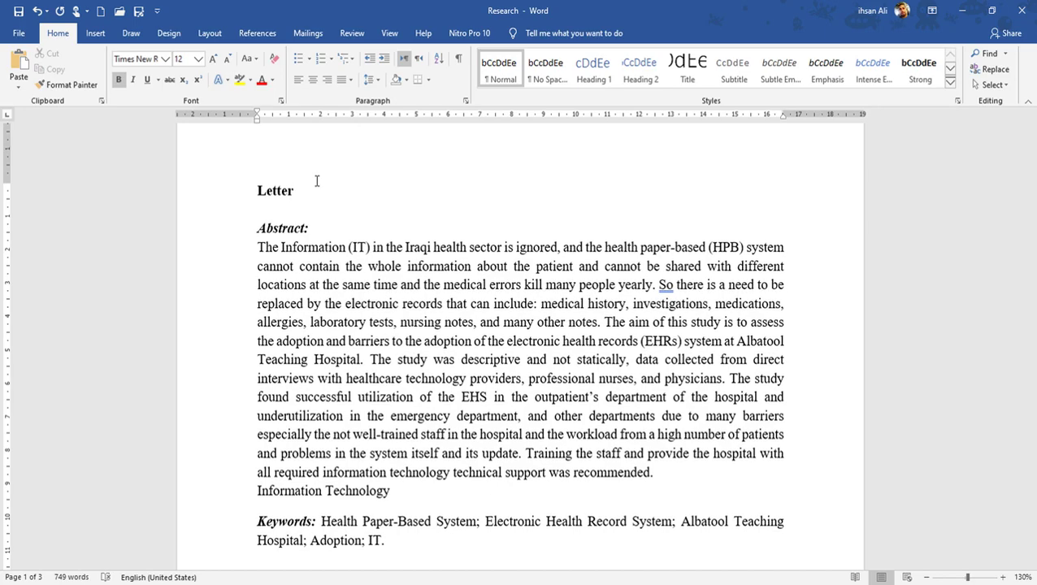
{"action": "type", "text": "Word"}
{"action": "key", "text": "Return"}
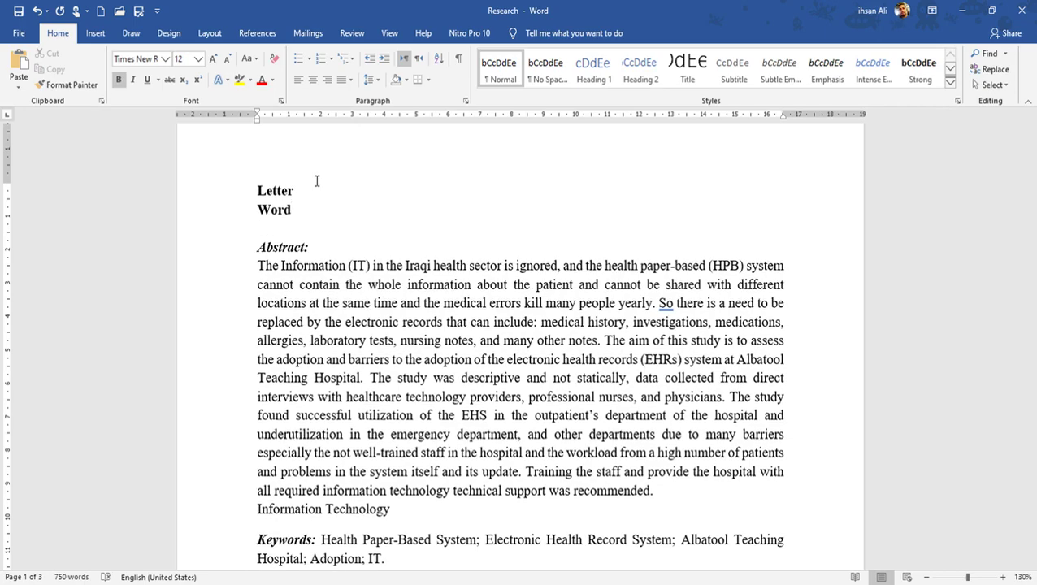
Add the lines 'Sentence', 'Line' and 'Paragraph' below them
{"action": "type", "text": "Sen"}
{"action": "type", "text": "tence"}
{"action": "key", "text": "Return"}
{"action": "type", "text": "L"}
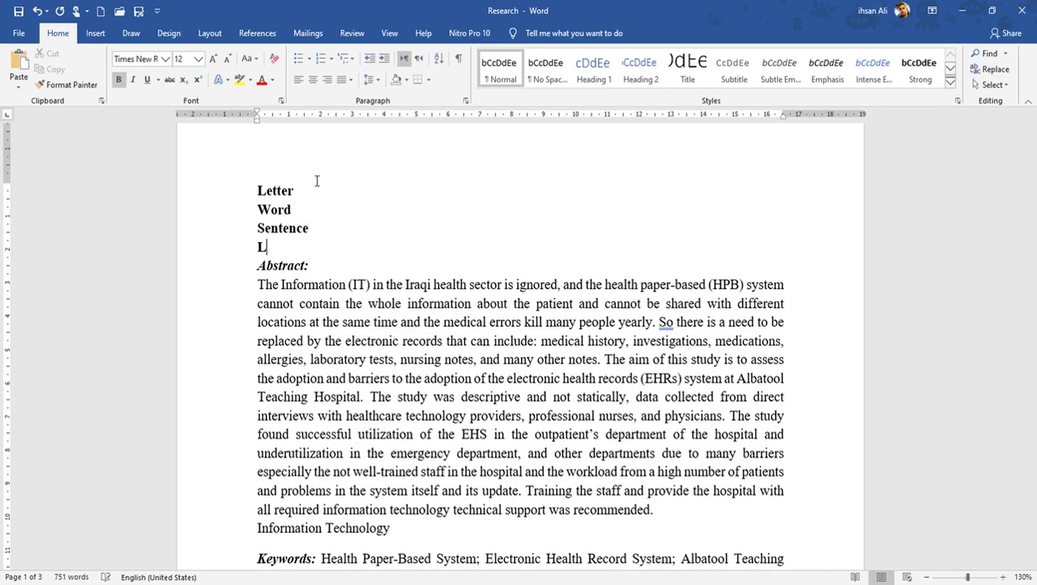
{"action": "type", "text": "ine"}
{"action": "key", "text": "Return"}
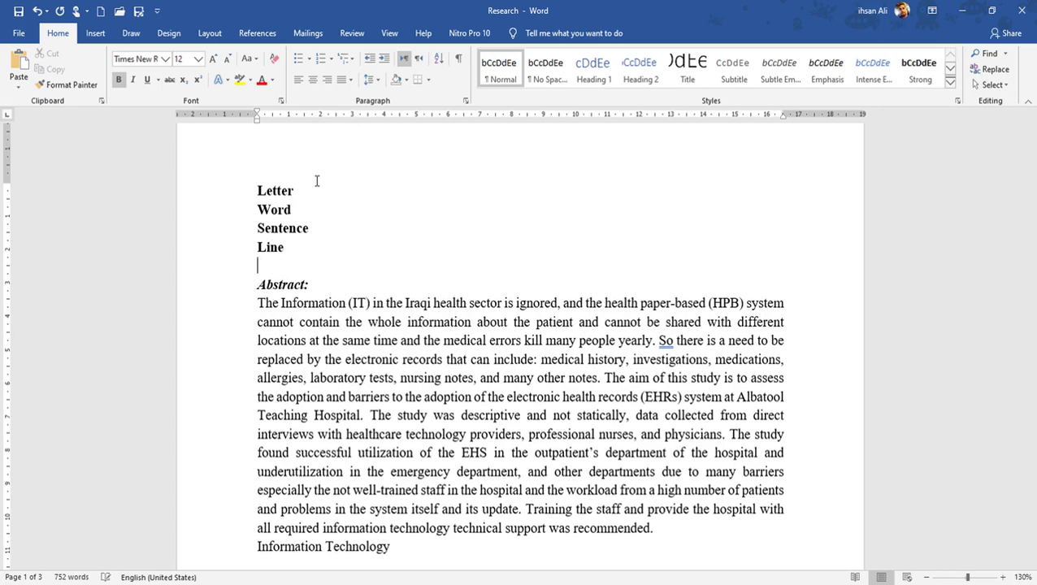
{"action": "type", "text": "Parag"}
{"action": "type", "text": "raph"}
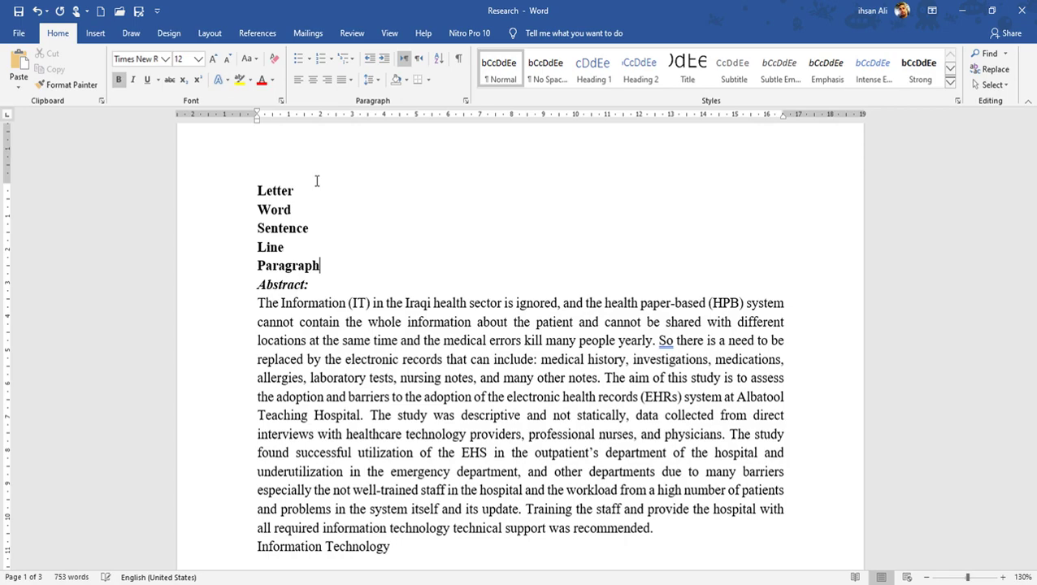
{"action": "key", "text": "Return"}
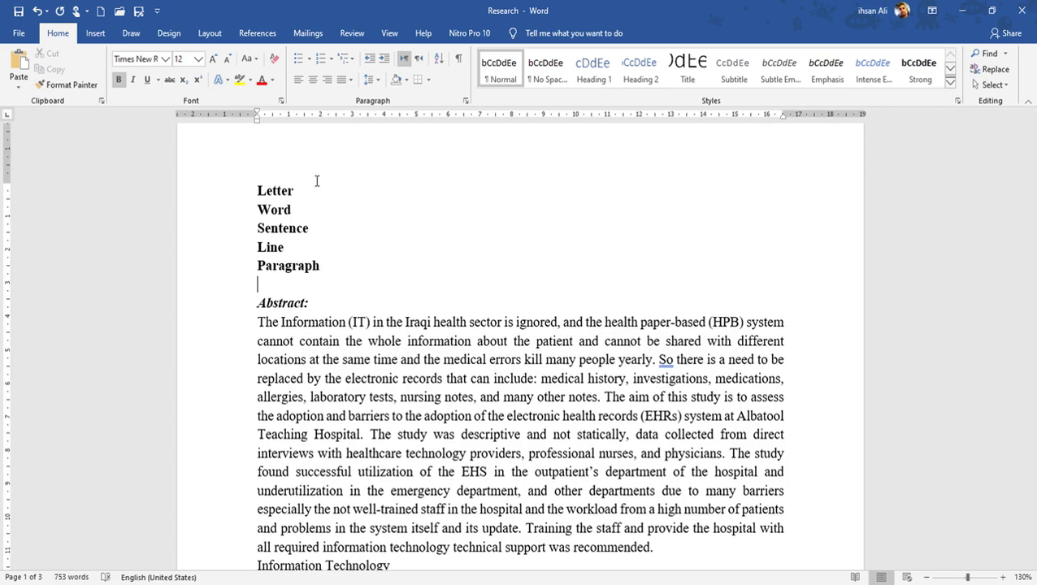
{"action": "left_click", "coordinate": [281, 192]}
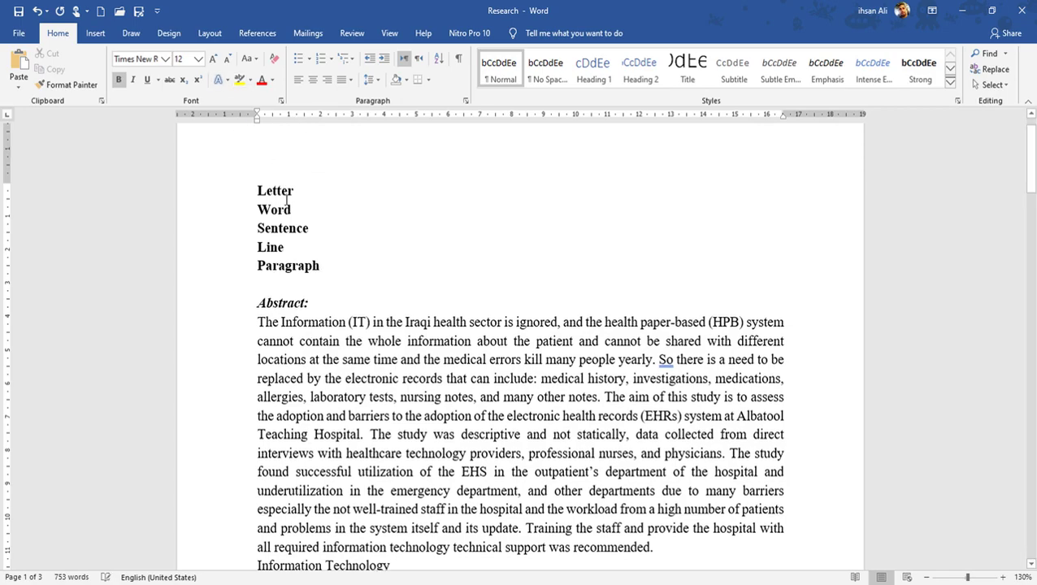
{"action": "double_click", "coordinate": [259, 323]}
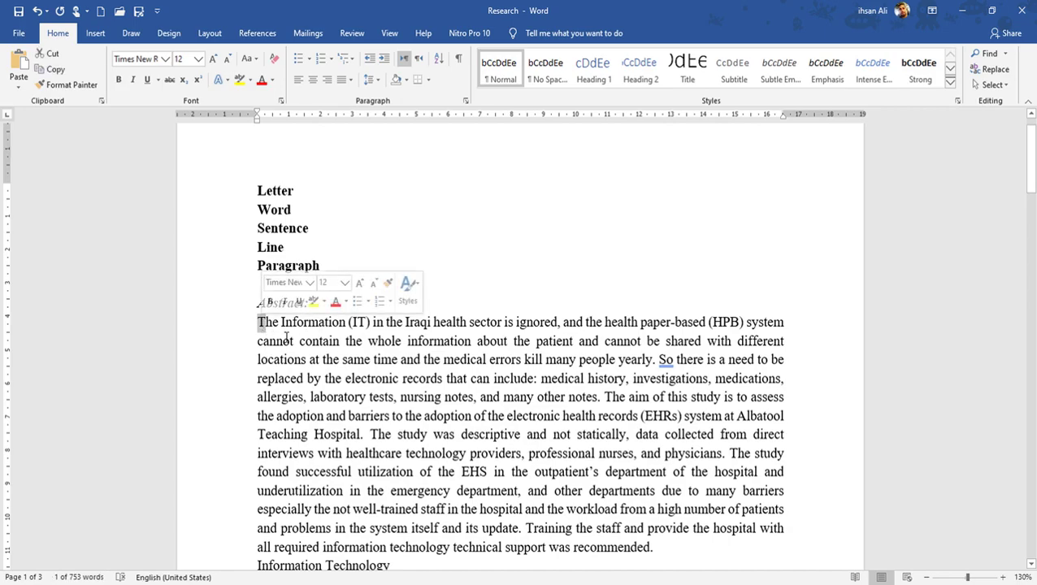
{"action": "left_click", "coordinate": [284, 340]}
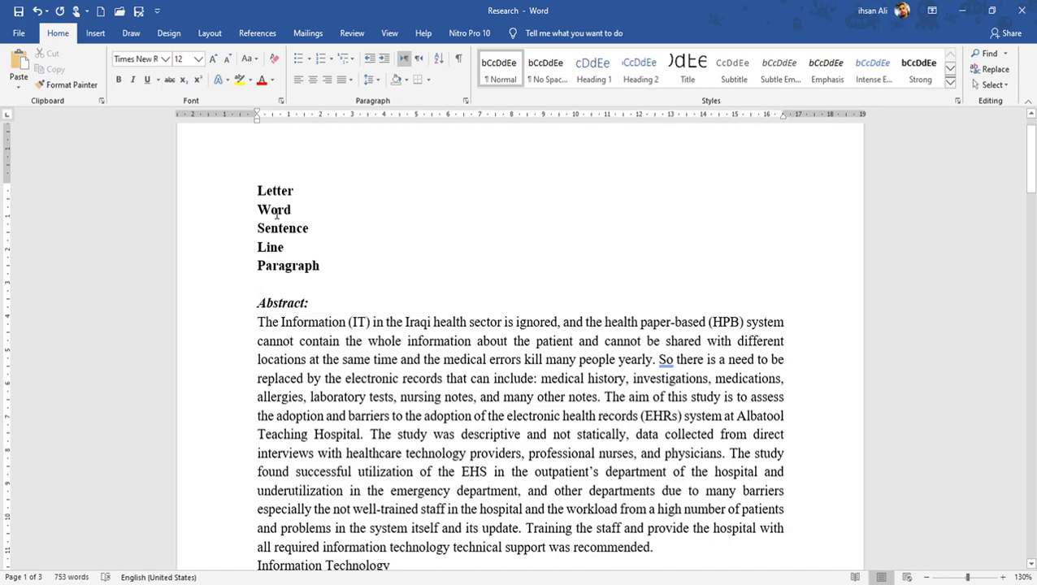
{"action": "left_click", "coordinate": [274, 323]}
{"action": "left_click_drag", "start_coordinate": [652, 360], "coordinate": [656, 360]}
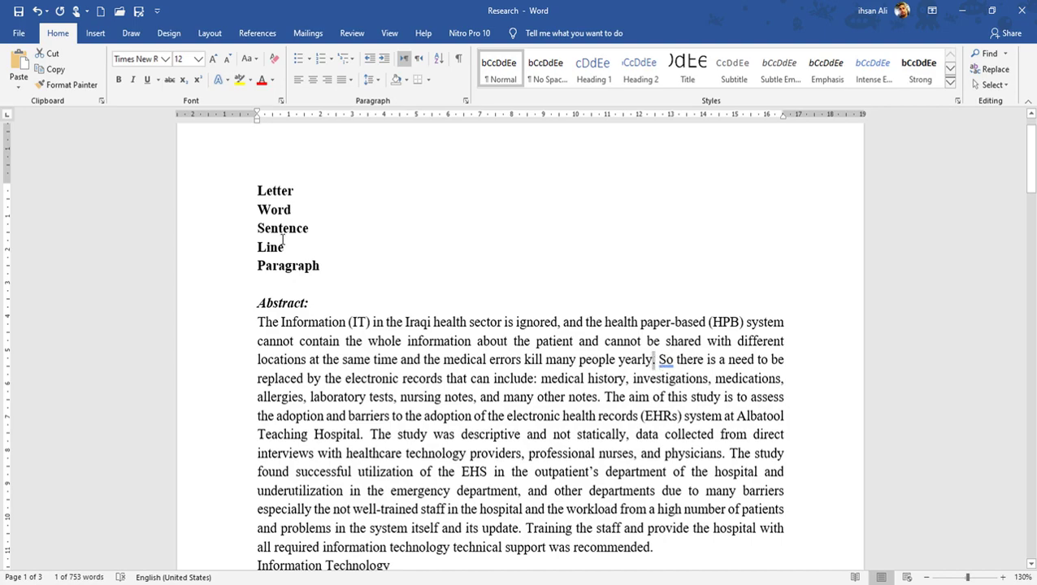
{"action": "left_click", "coordinate": [362, 368]}
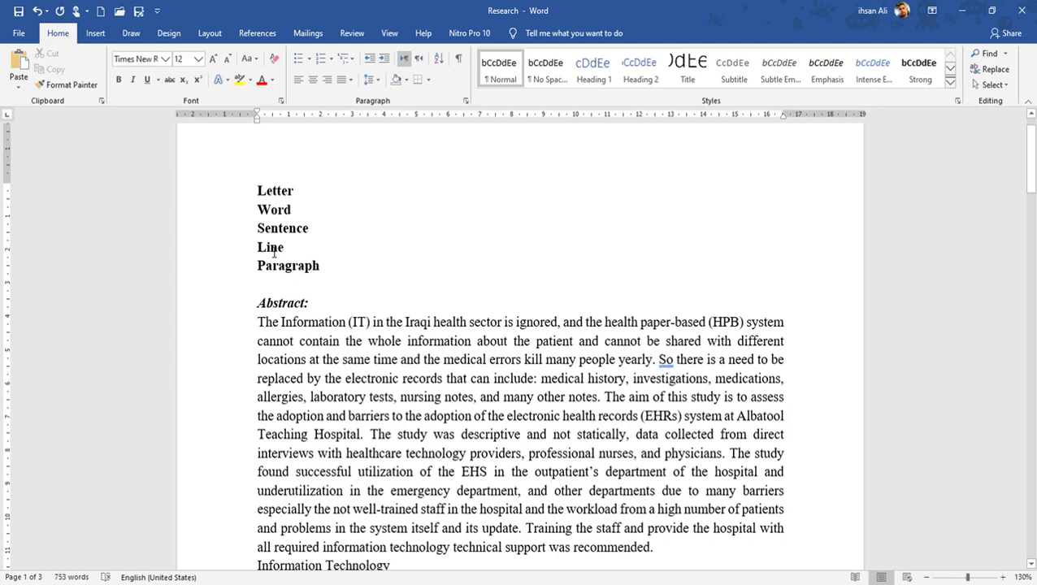
{"action": "double_click", "coordinate": [279, 322]}
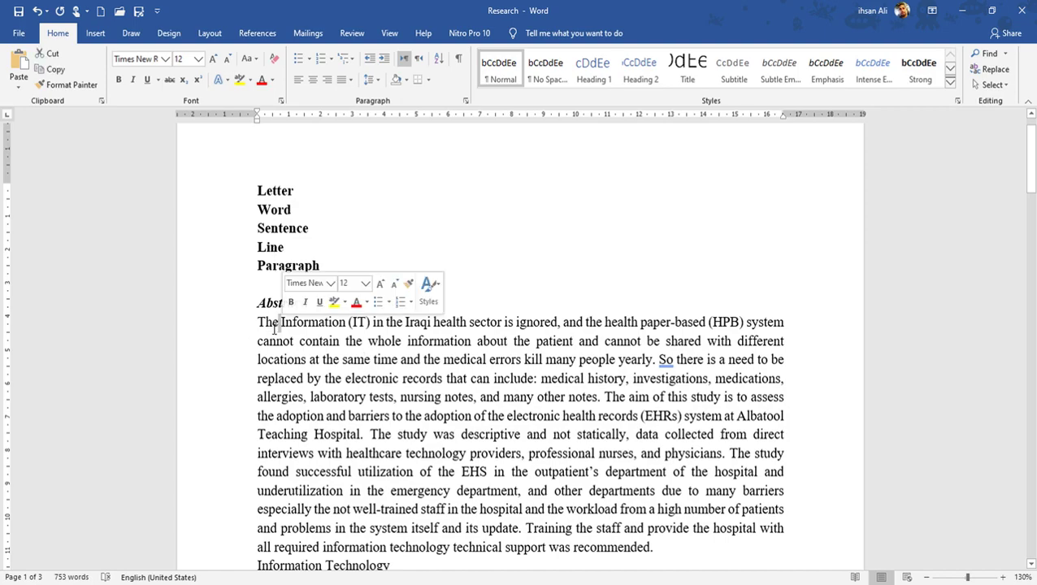
{"action": "left_click_drag", "start_coordinate": [258, 322], "coordinate": [773, 323]}
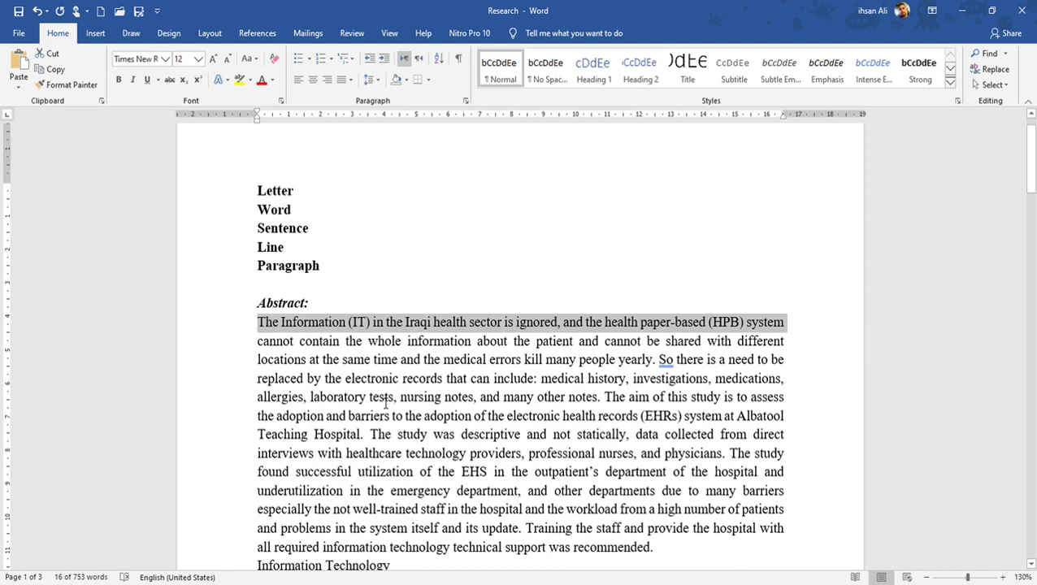
{"action": "left_click", "coordinate": [282, 271]}
{"action": "scroll", "coordinate": [313, 406], "scroll_direction": "down", "scroll_amount": 1}
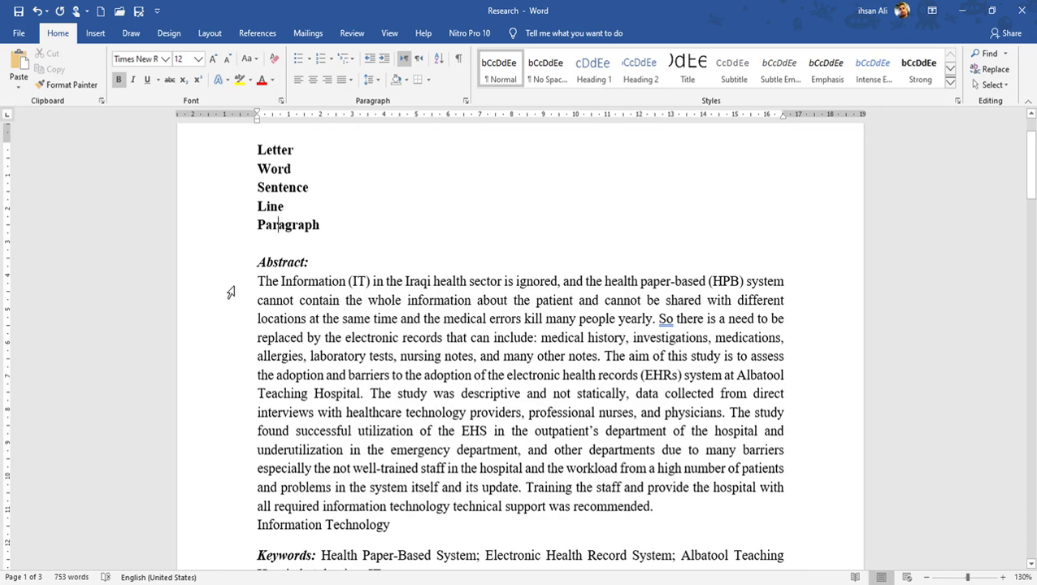
{"action": "left_click_drag", "start_coordinate": [231, 288], "coordinate": [231, 512]}
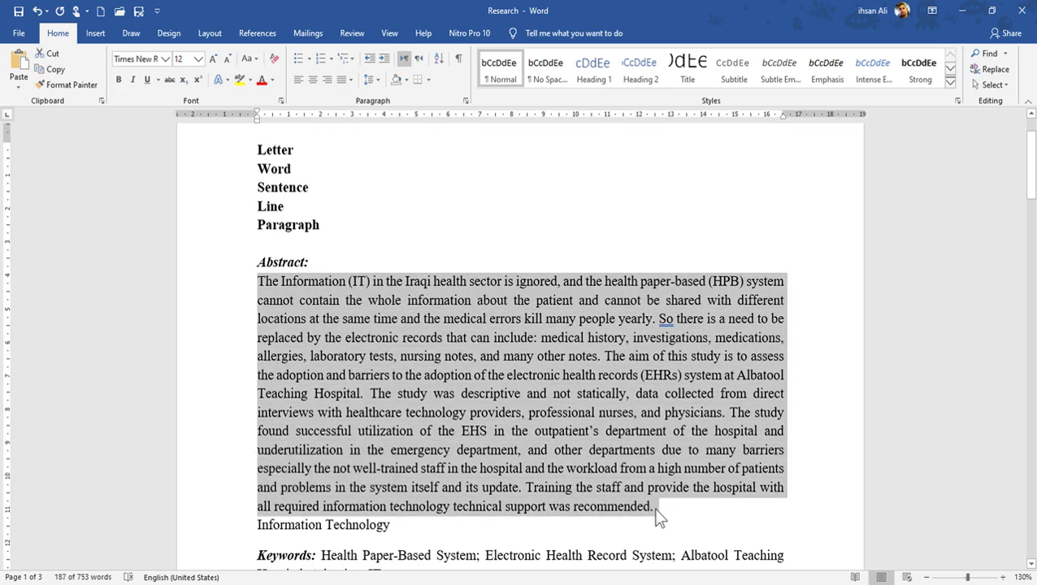
{"action": "left_click", "coordinate": [657, 510]}
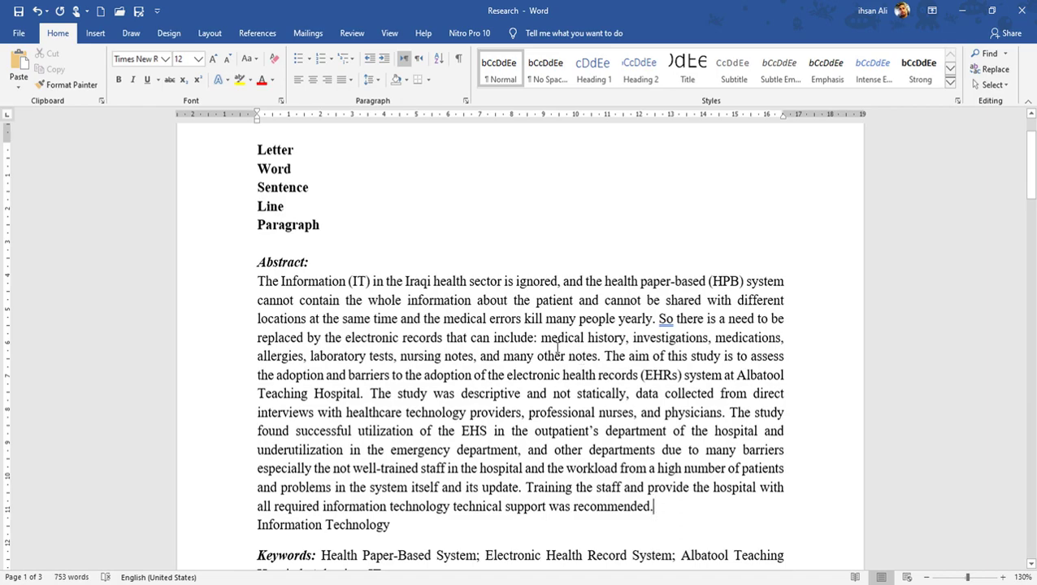
{"action": "left_click", "coordinate": [602, 358]}
{"action": "key", "text": "Return"}
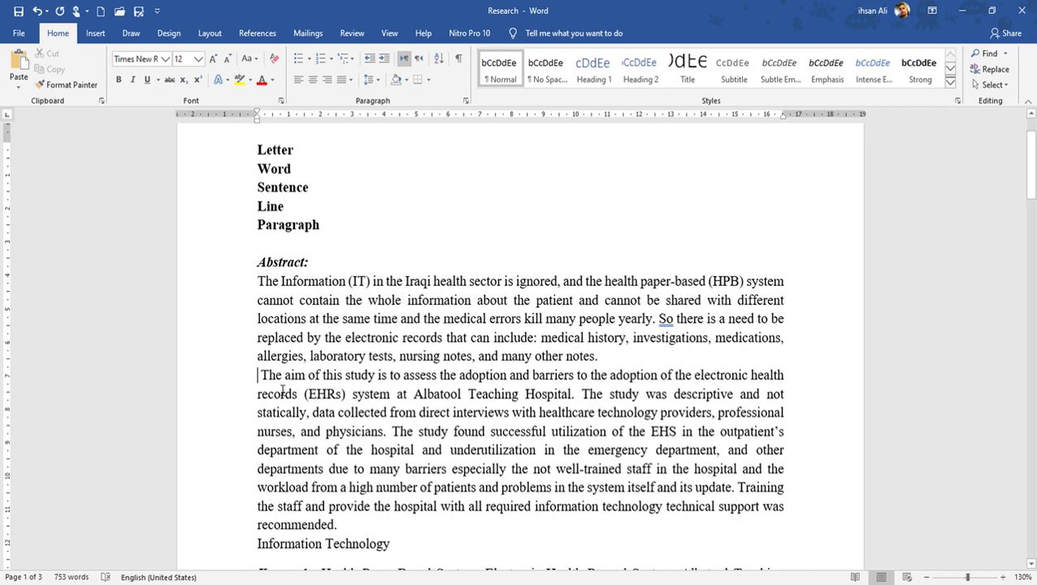
{"action": "key", "text": "BackSpace"}
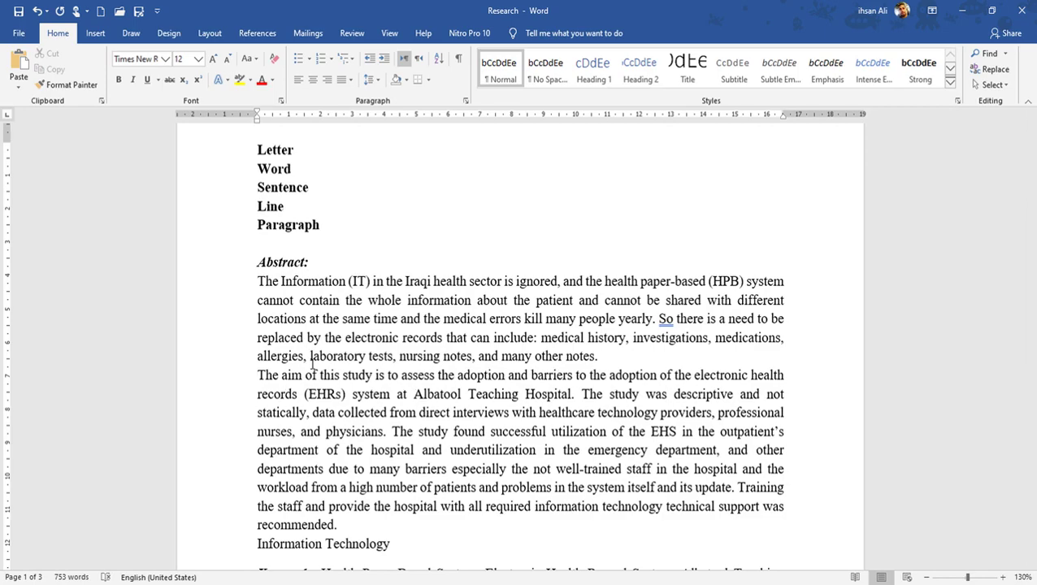
{"action": "mouse_move", "coordinate": [232, 285]}
{"action": "left_mouse_down"}
{"action": "mouse_move", "coordinate": [234, 374]}
{"action": "mouse_move", "coordinate": [232, 358]}
{"action": "mouse_move", "coordinate": [208, 508]}
{"action": "left_mouse_up"}
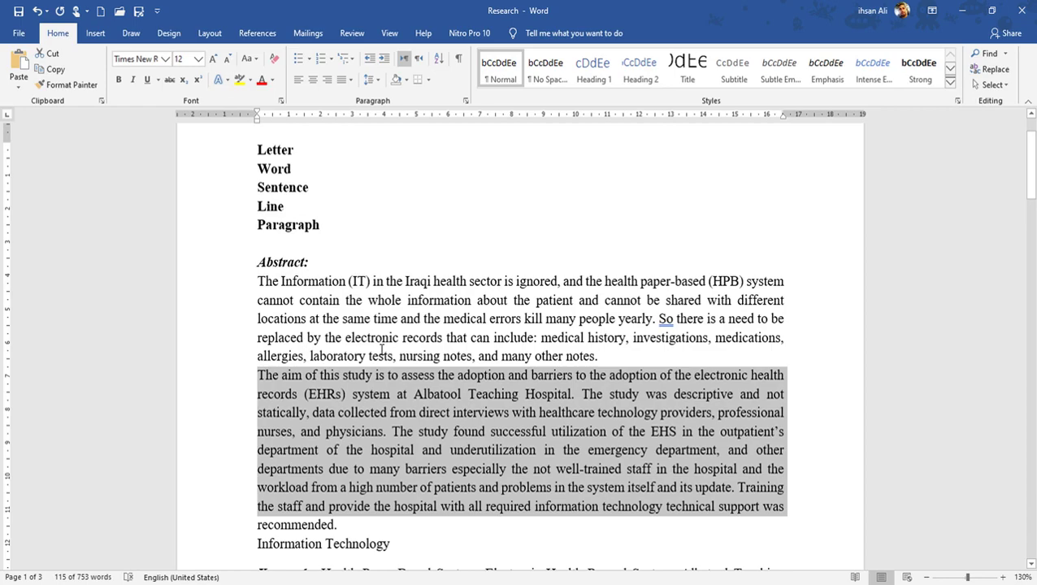
{"action": "key", "text": "ctrl+z"}
{"action": "key", "text": "ctrl+z"}
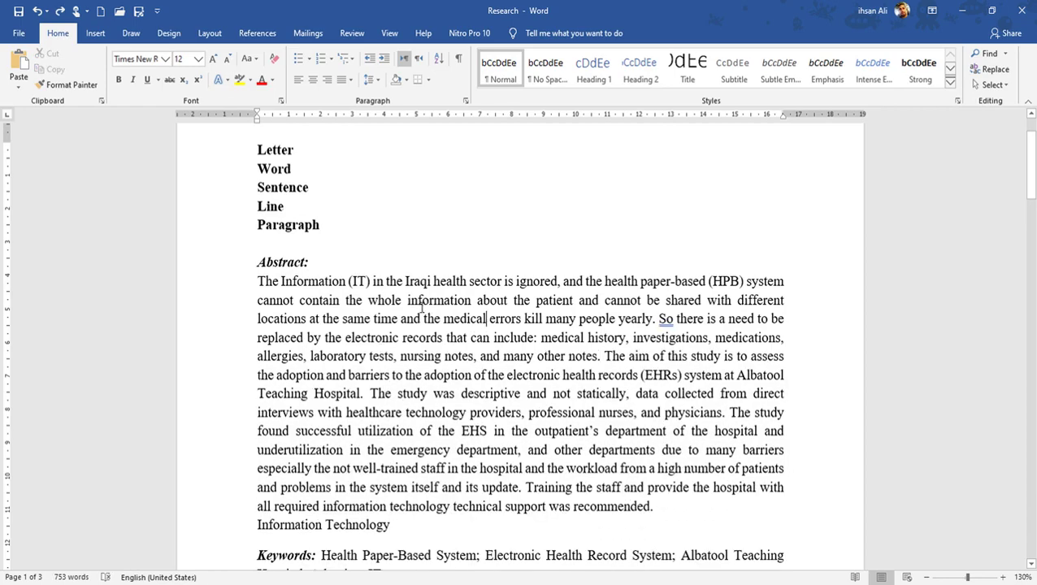
{"action": "double_click", "coordinate": [260, 282]}
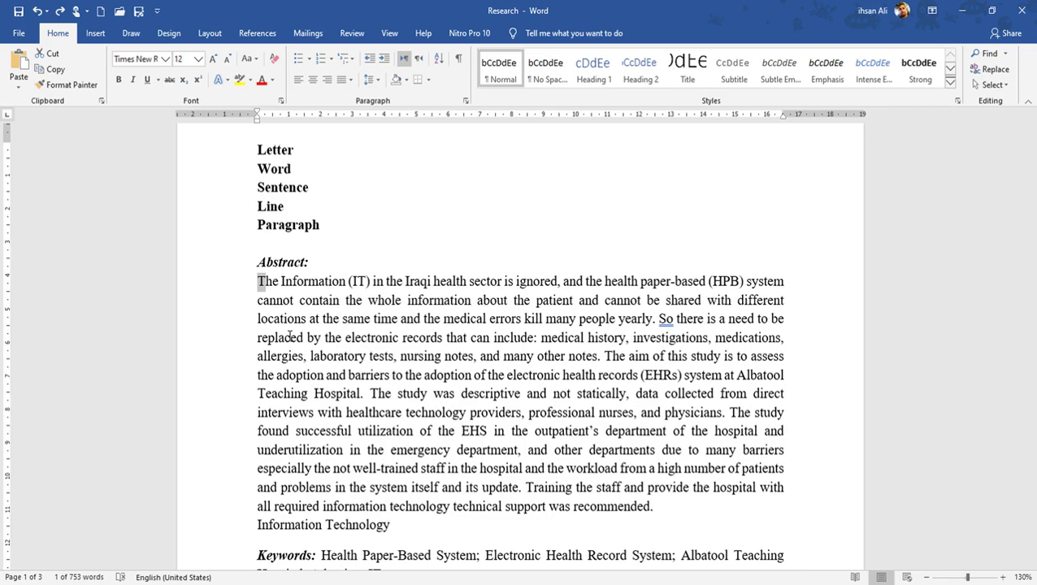
{"action": "key", "text": "Left"}
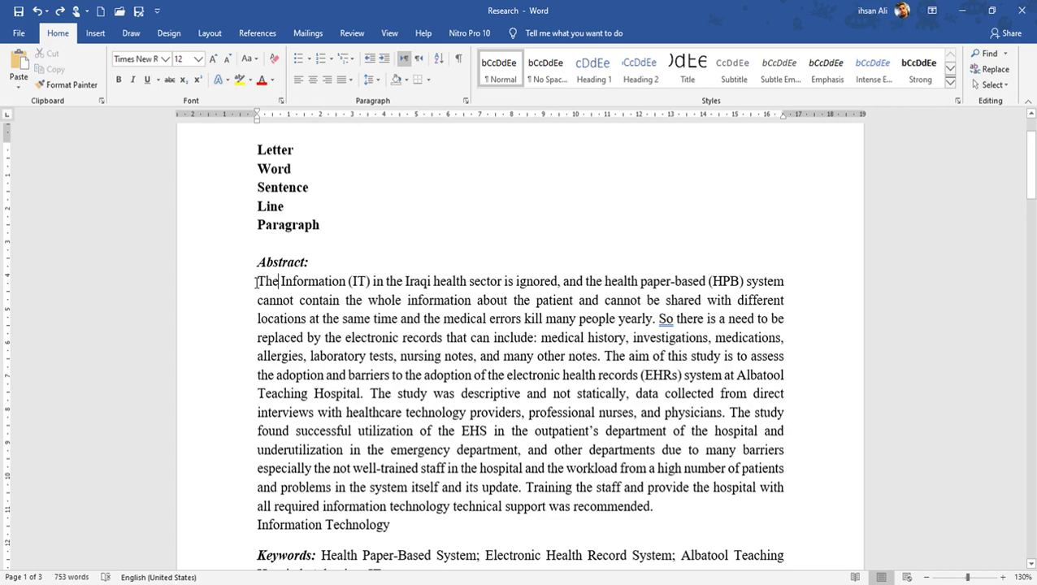
{"action": "left_click_drag", "start_coordinate": [258, 282], "coordinate": [262, 282]}
{"action": "left_click", "coordinate": [275, 374]}
{"action": "left_click_drag", "start_coordinate": [258, 281], "coordinate": [429, 282]}
{"action": "left_click", "coordinate": [294, 317]}
{"action": "double_click", "coordinate": [315, 281]}
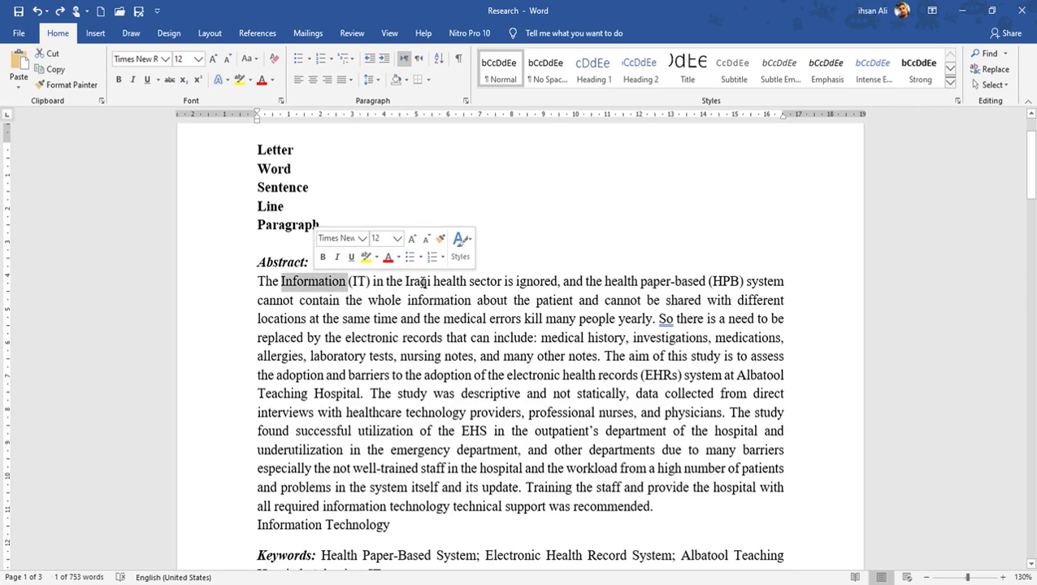
{"action": "double_click", "coordinate": [420, 281]}
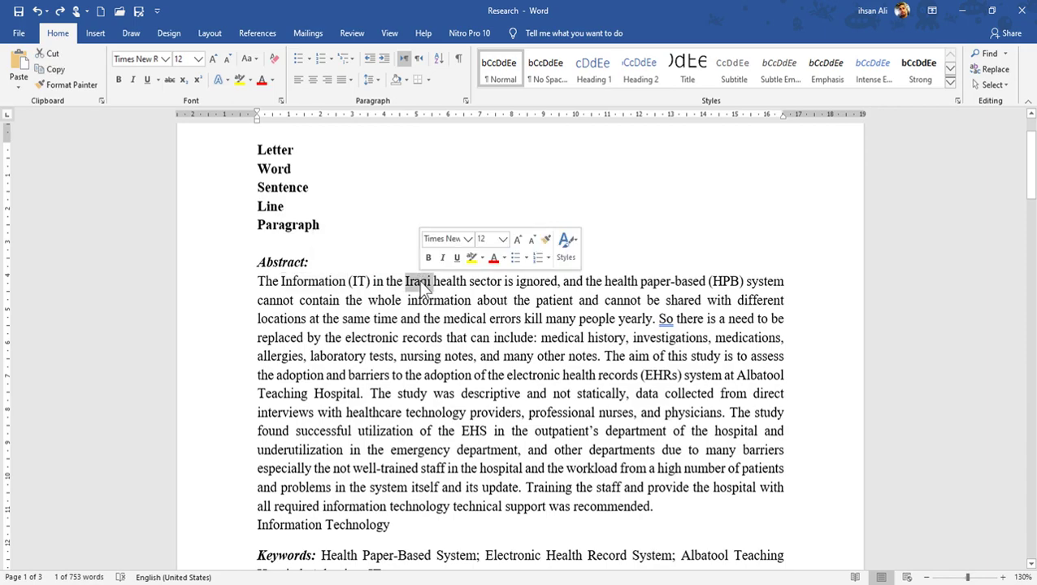
{"action": "left_click", "coordinate": [291, 225]}
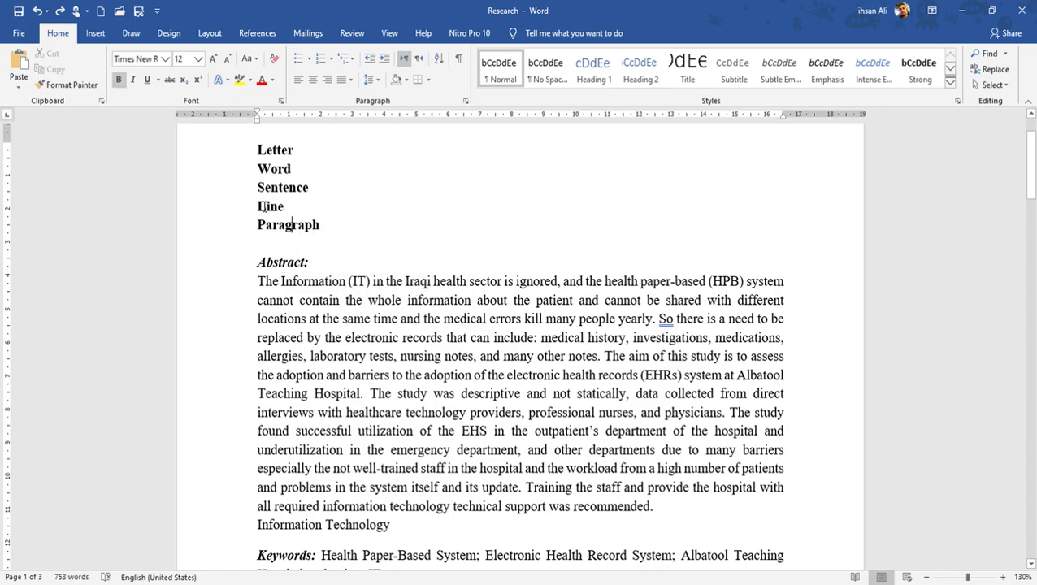
{"action": "left_click_drag", "start_coordinate": [257, 281], "coordinate": [786, 282]}
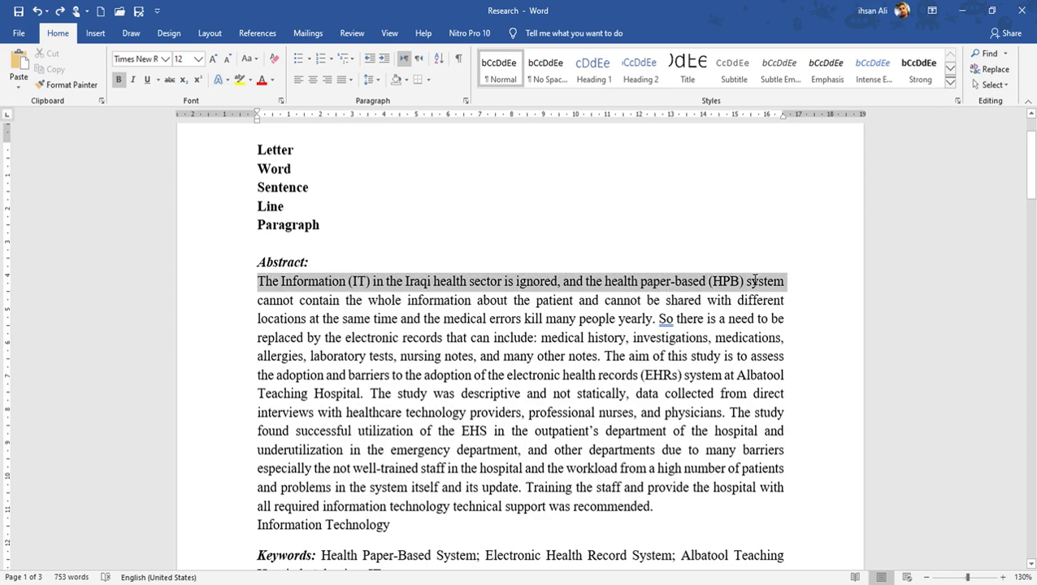
{"action": "left_click", "coordinate": [488, 303]}
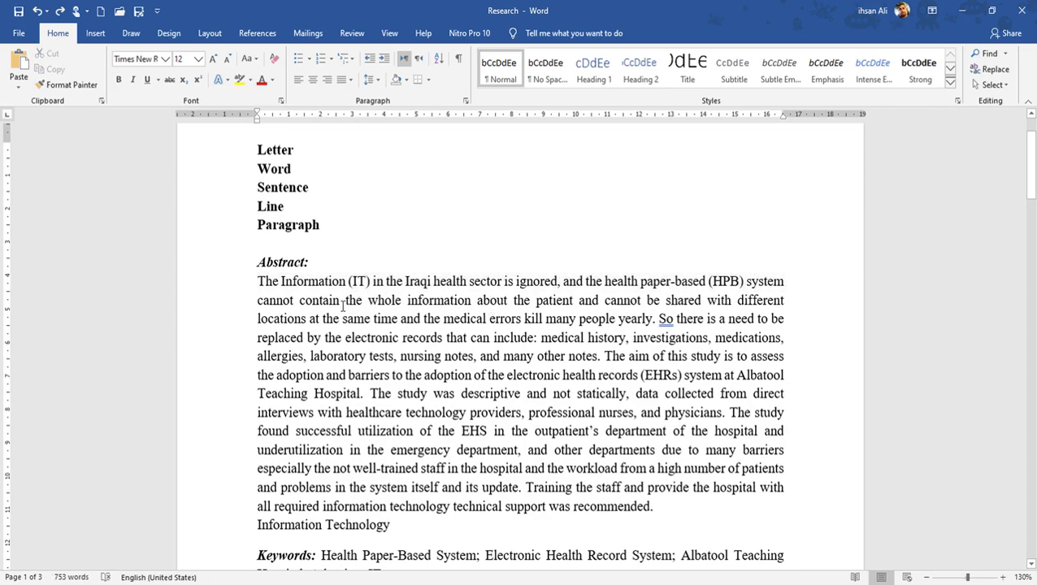
{"action": "left_click", "coordinate": [200, 284]}
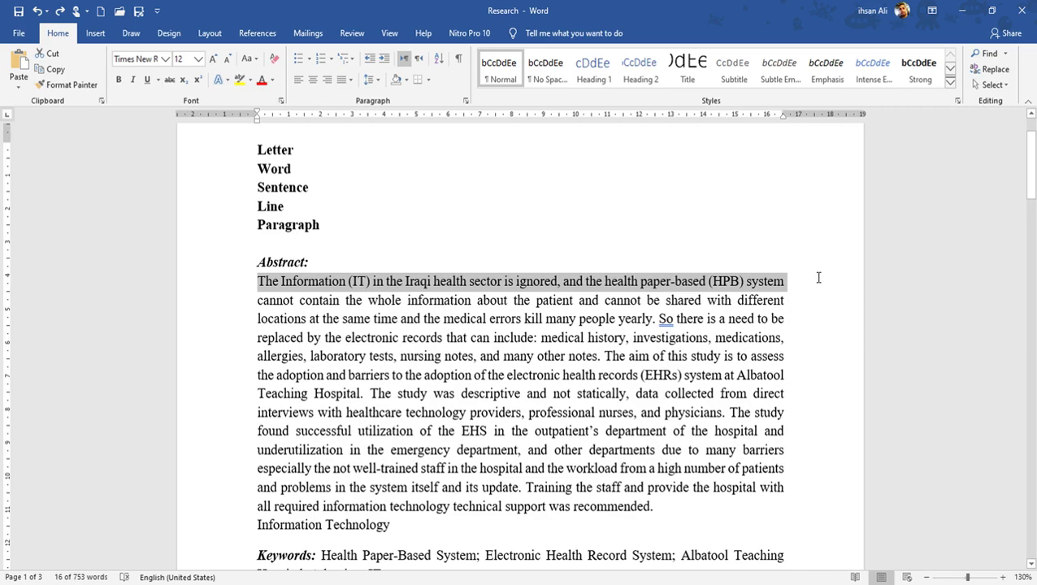
{"action": "left_click", "coordinate": [836, 386]}
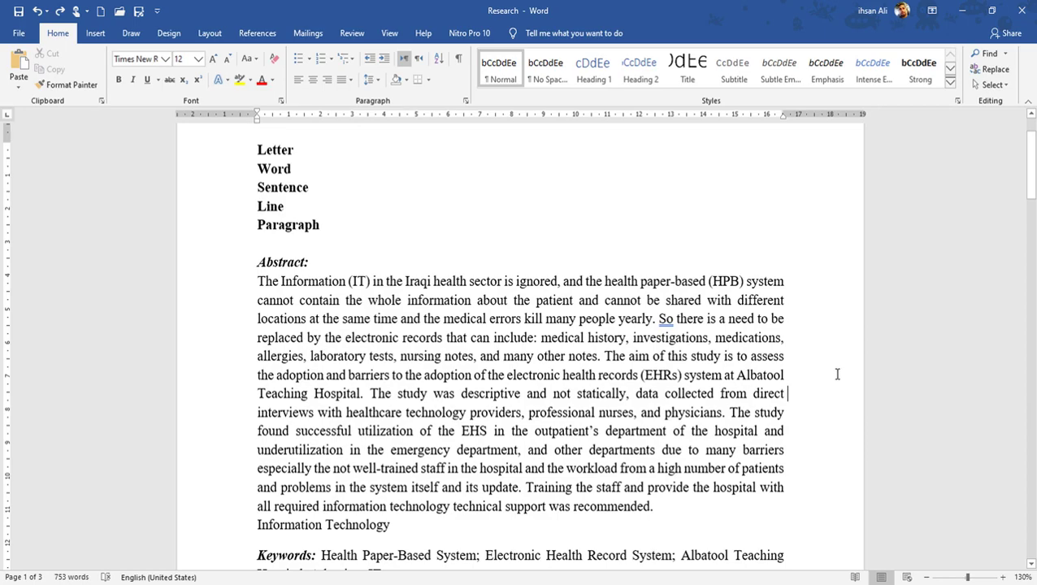
{"action": "left_click", "coordinate": [195, 339]}
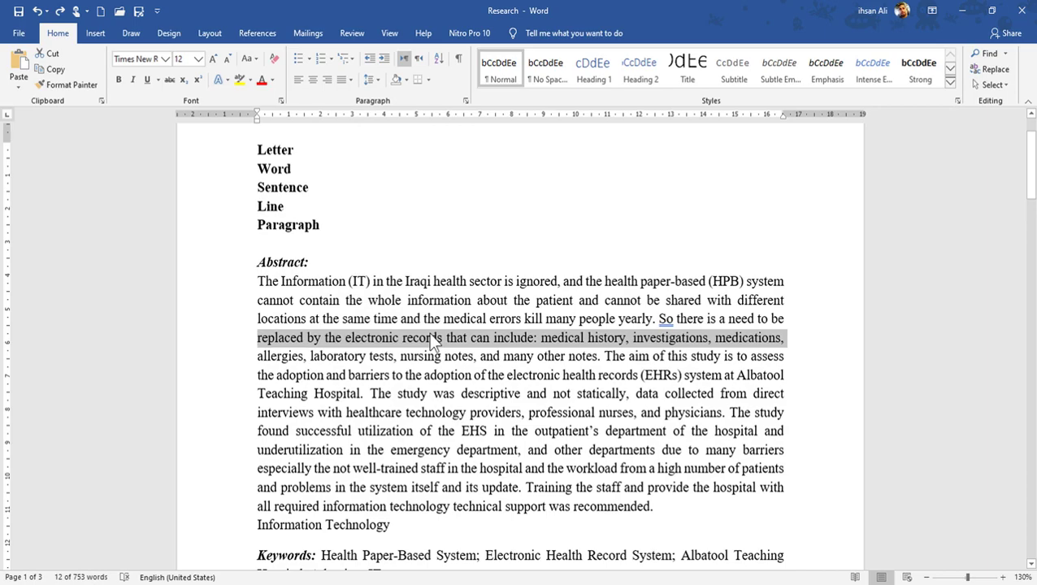
{"action": "left_click", "coordinate": [297, 225]}
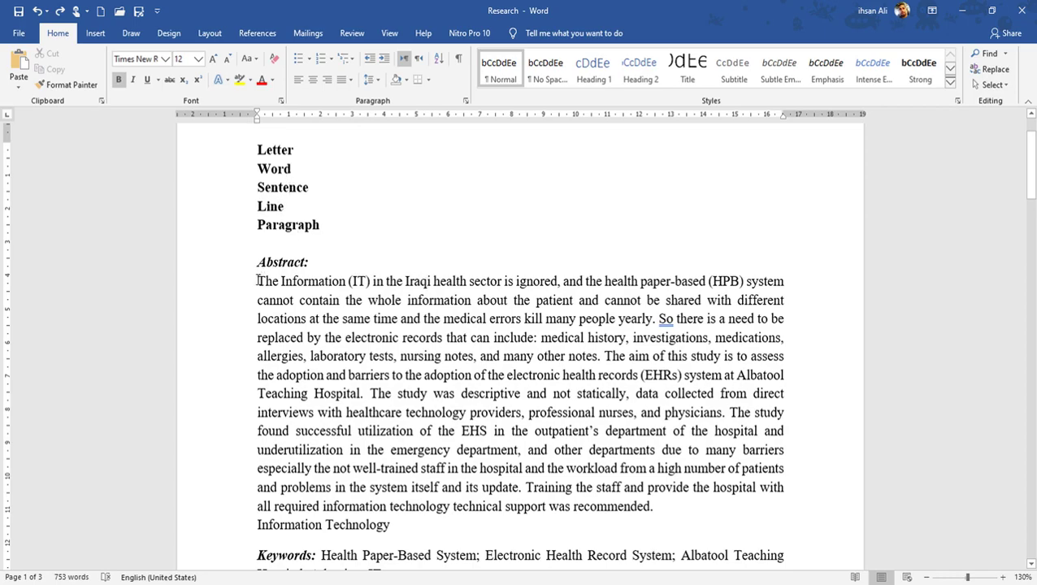
{"action": "left_click_drag", "start_coordinate": [259, 280], "coordinate": [652, 319]}
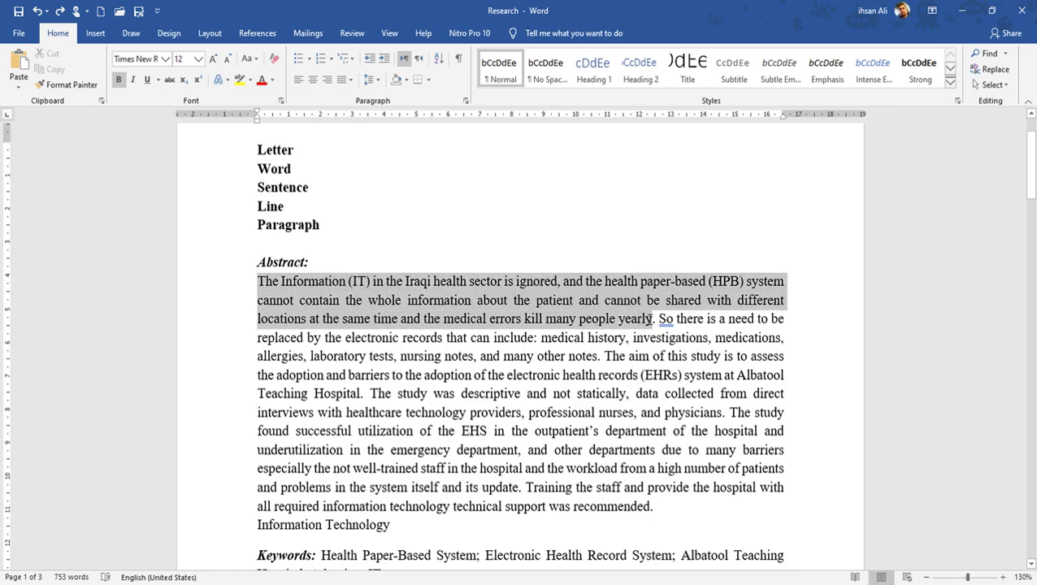
{"action": "left_click", "coordinate": [547, 301]}
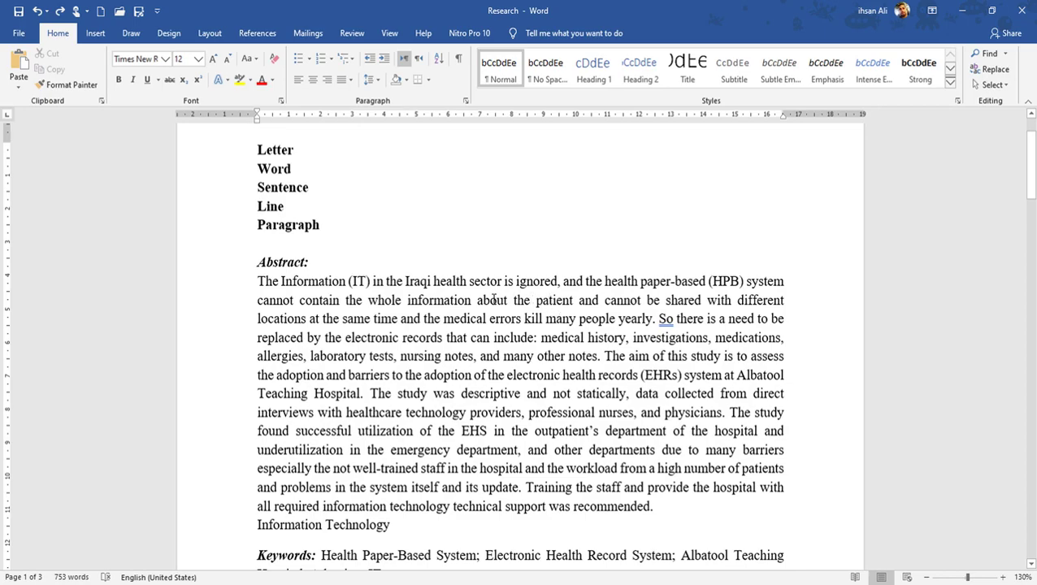
{"action": "left_click", "coordinate": [493, 300], "text": "ctrl"}
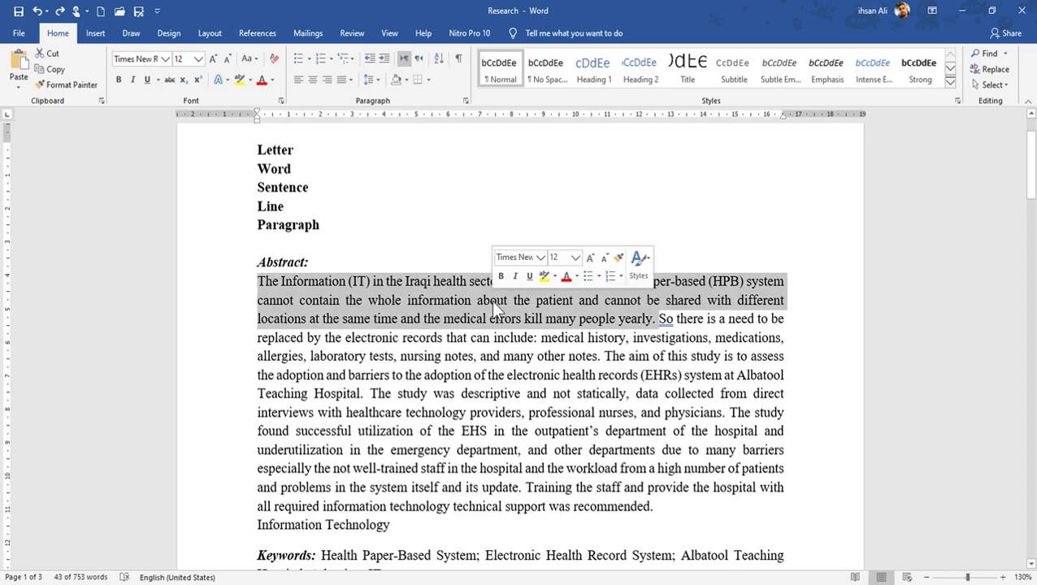
{"action": "left_click", "coordinate": [474, 374]}
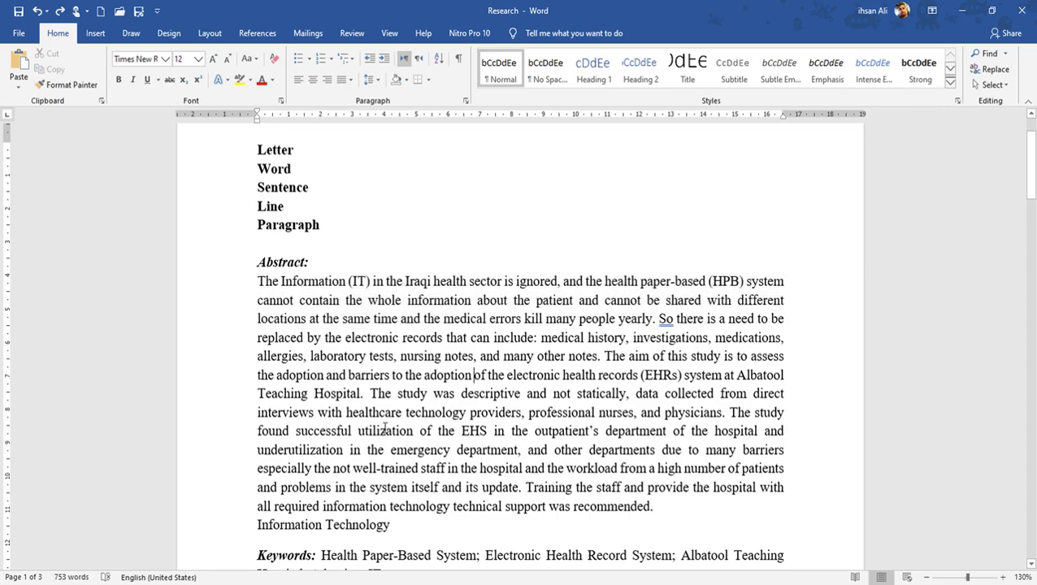
{"action": "left_click", "coordinate": [480, 414], "text": "ctrl"}
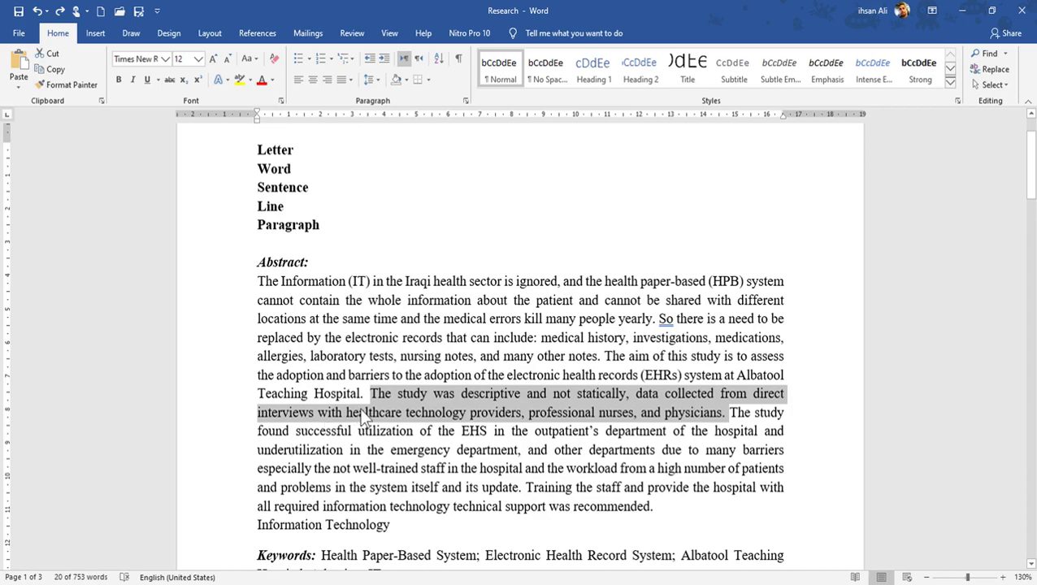
{"action": "left_click", "coordinate": [384, 396]}
{"action": "left_click_drag", "start_coordinate": [370, 393], "coordinate": [721, 413]}
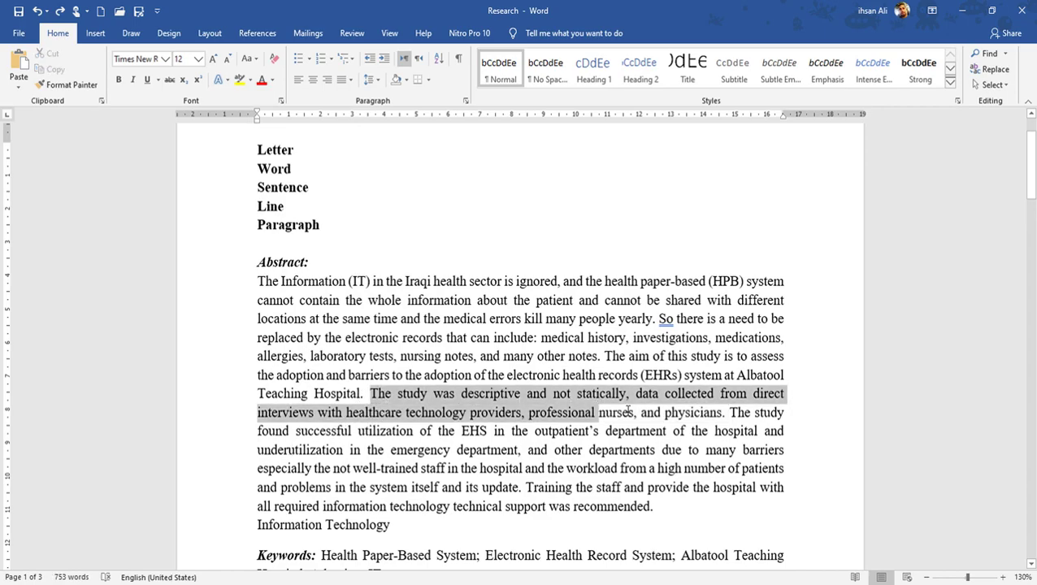
{"action": "left_click", "coordinate": [545, 395]}
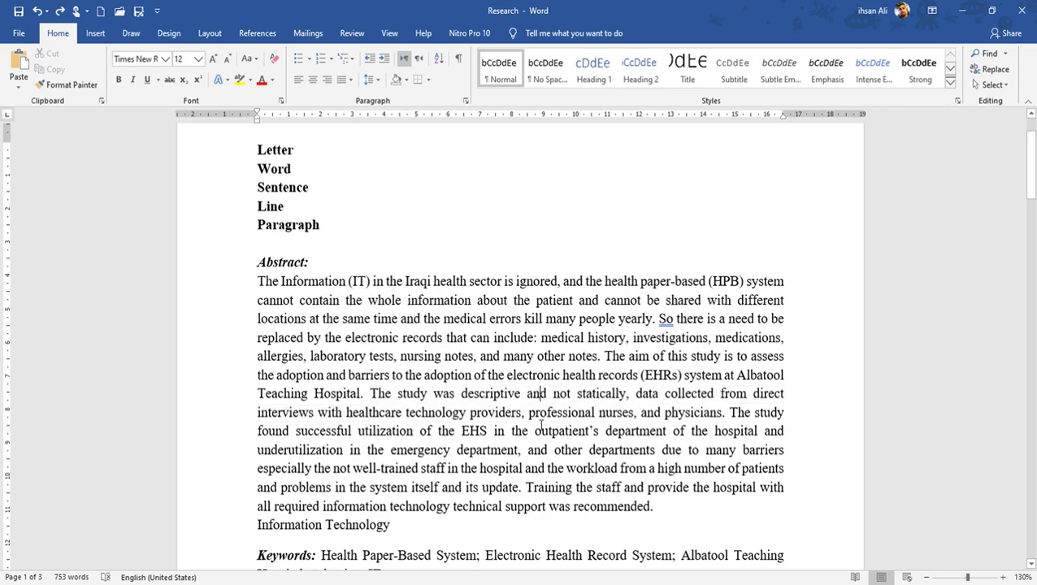
{"action": "left_click", "coordinate": [551, 412], "text": "ctrl"}
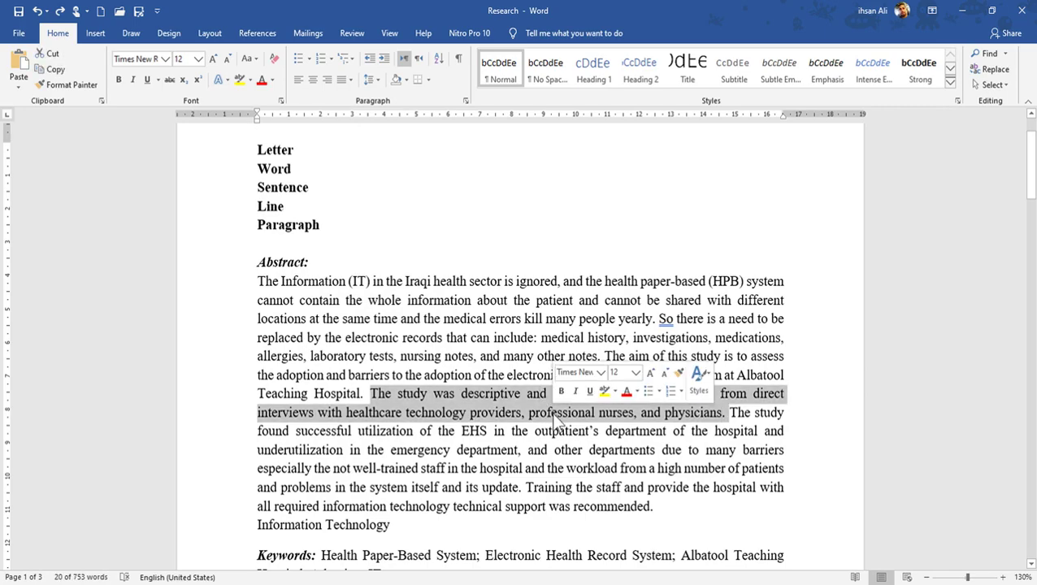
{"action": "left_click", "coordinate": [434, 378]}
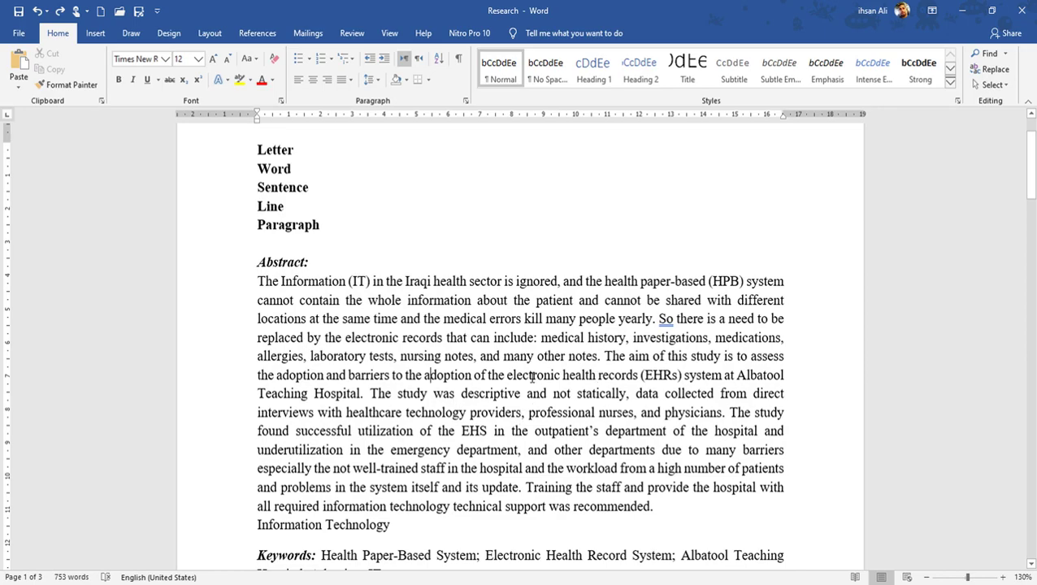
{"action": "double_click", "coordinate": [533, 377]}
{"action": "left_click", "coordinate": [533, 376]}
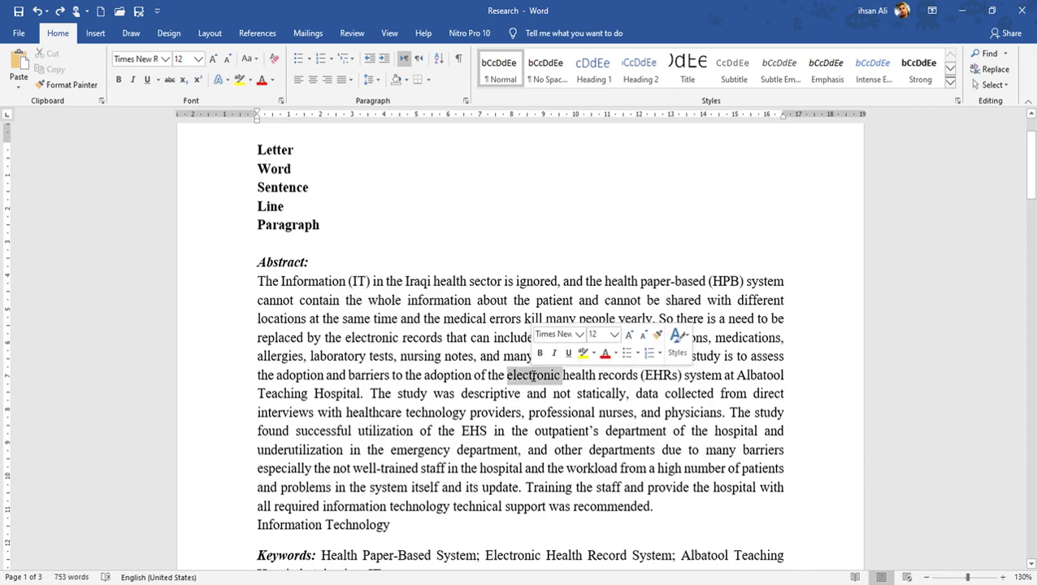
{"action": "triple_click", "coordinate": [533, 377]}
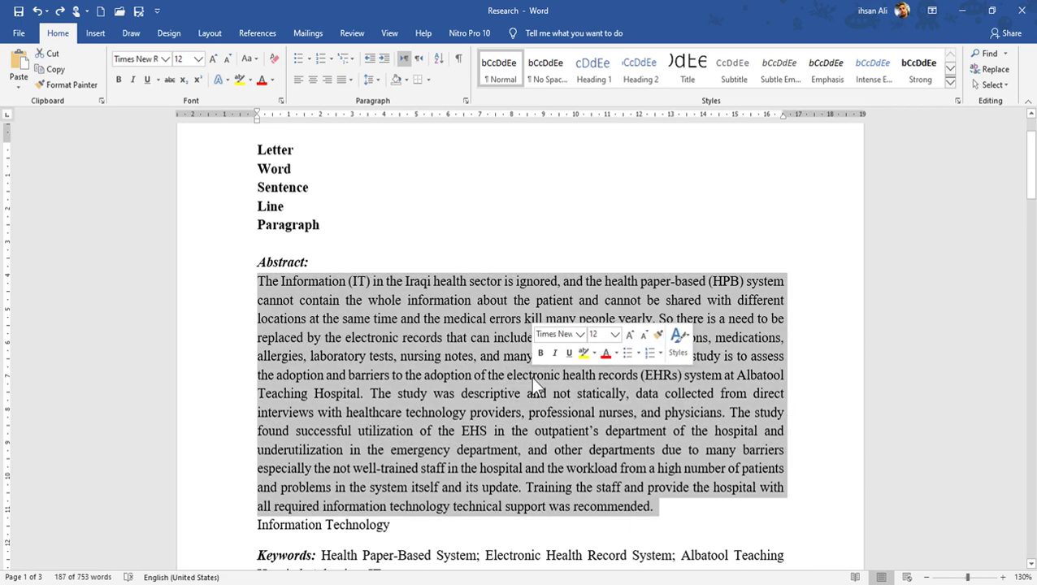
{"action": "left_click", "coordinate": [330, 367]}
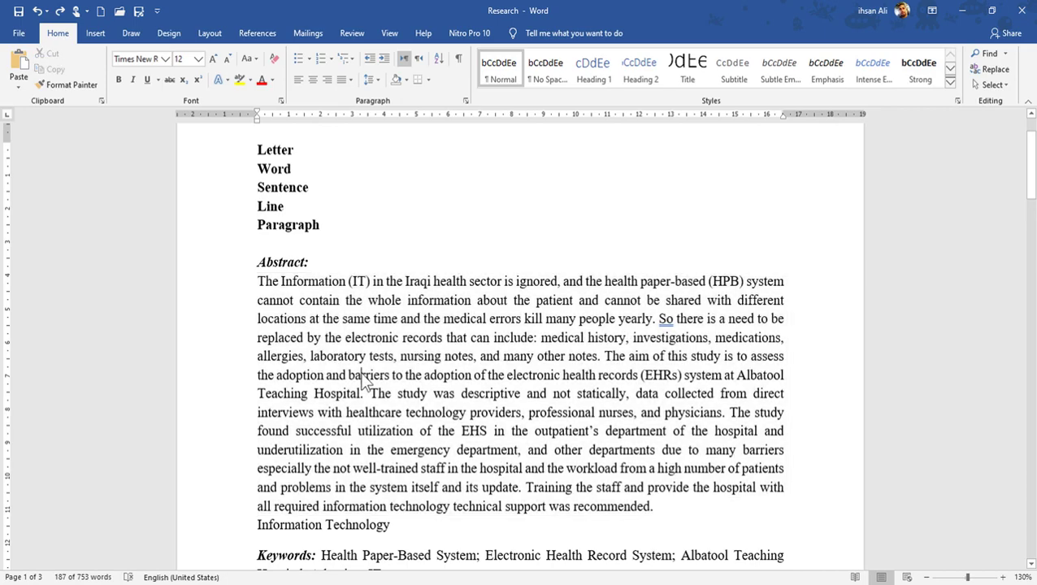
{"action": "triple_click", "coordinate": [497, 363]}
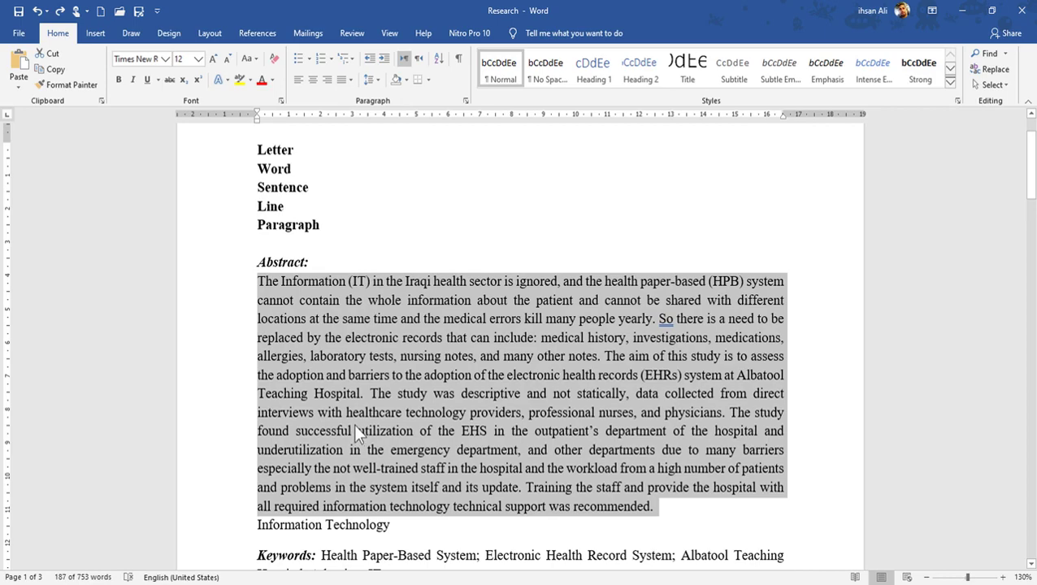
{"action": "left_click", "coordinate": [376, 395]}
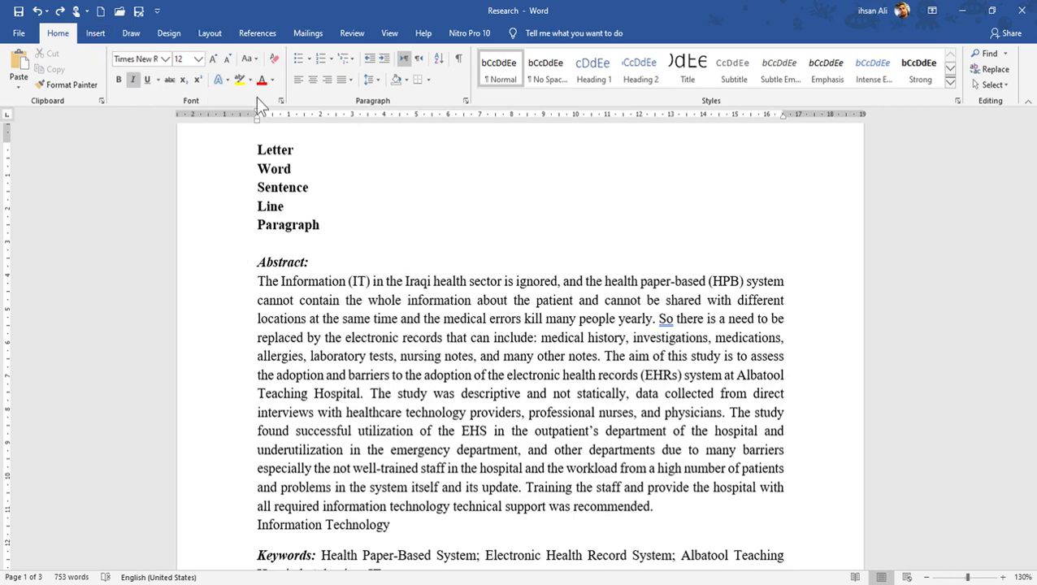
{"action": "left_click", "coordinate": [353, 320]}
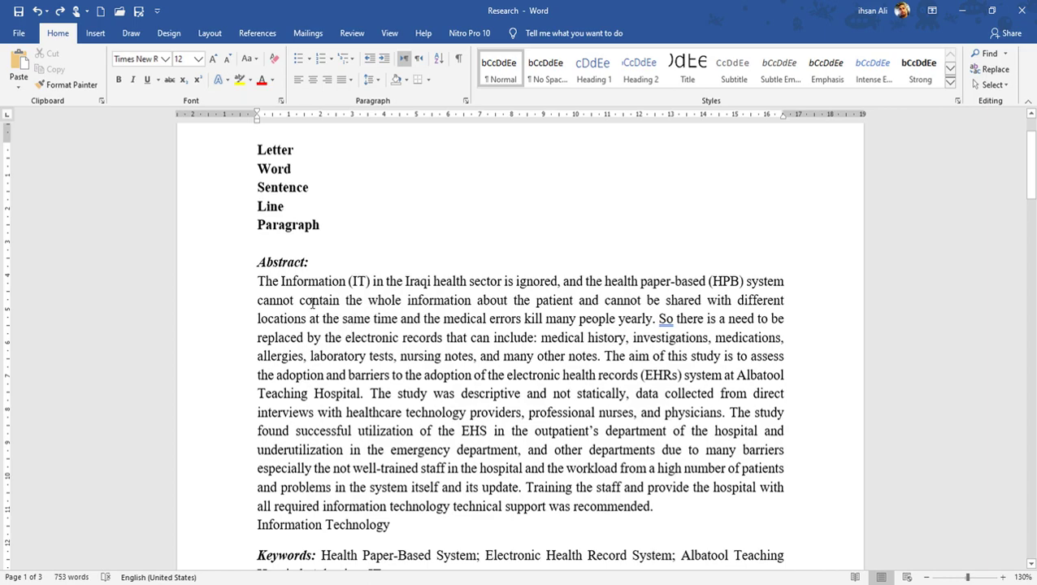
Set the abstract word 'contain' in the Algerian font
{"action": "double_click", "coordinate": [324, 300]}
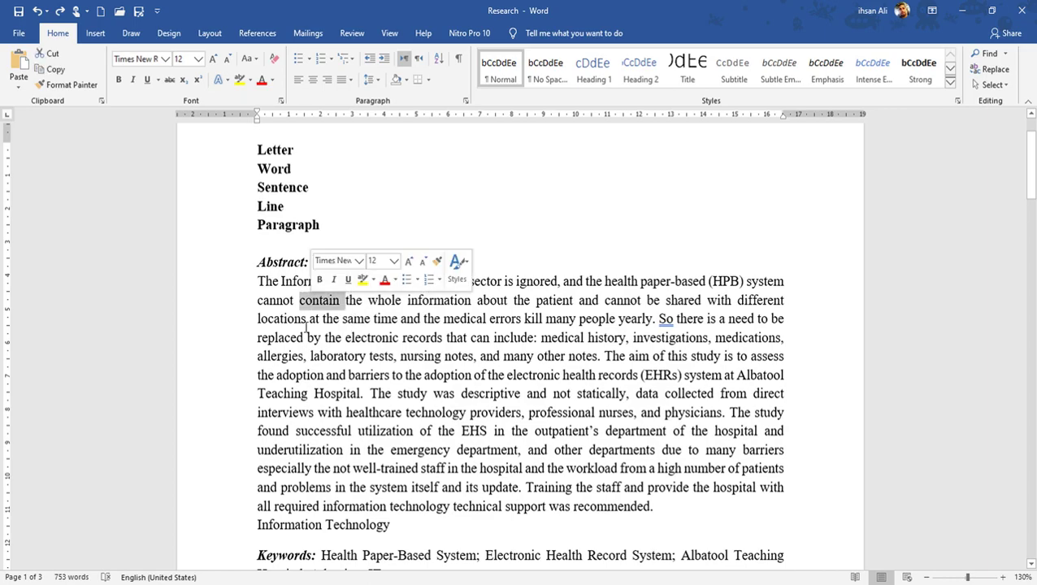
{"action": "left_click", "coordinate": [165, 58]}
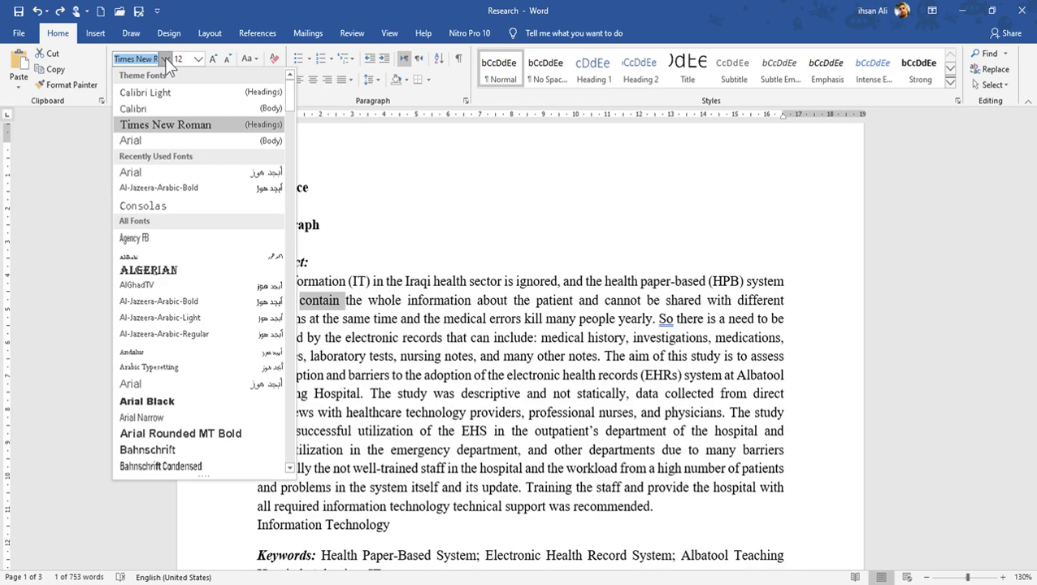
{"action": "left_click", "coordinate": [165, 271]}
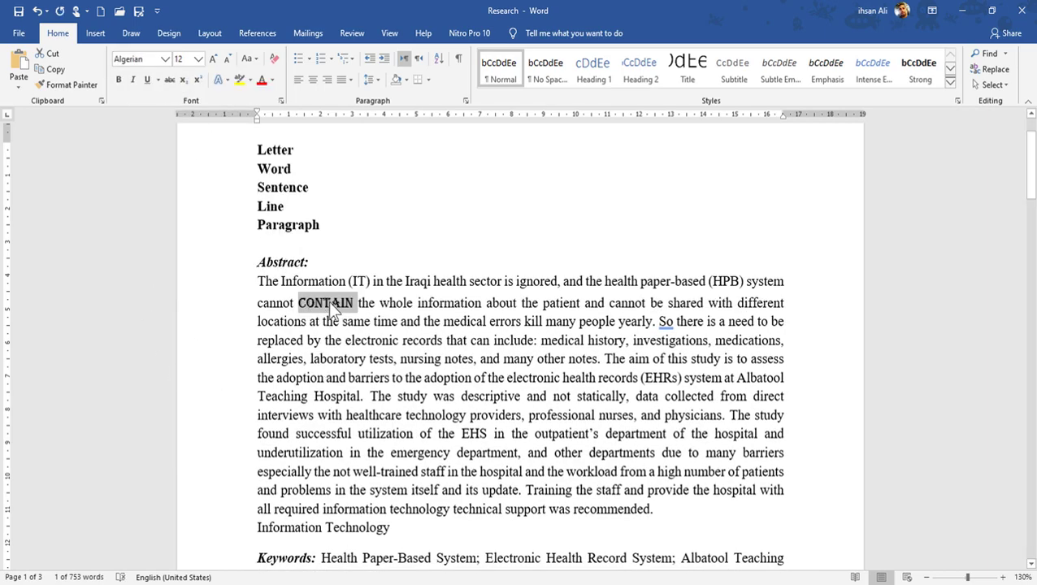
{"action": "left_click", "coordinate": [198, 59]}
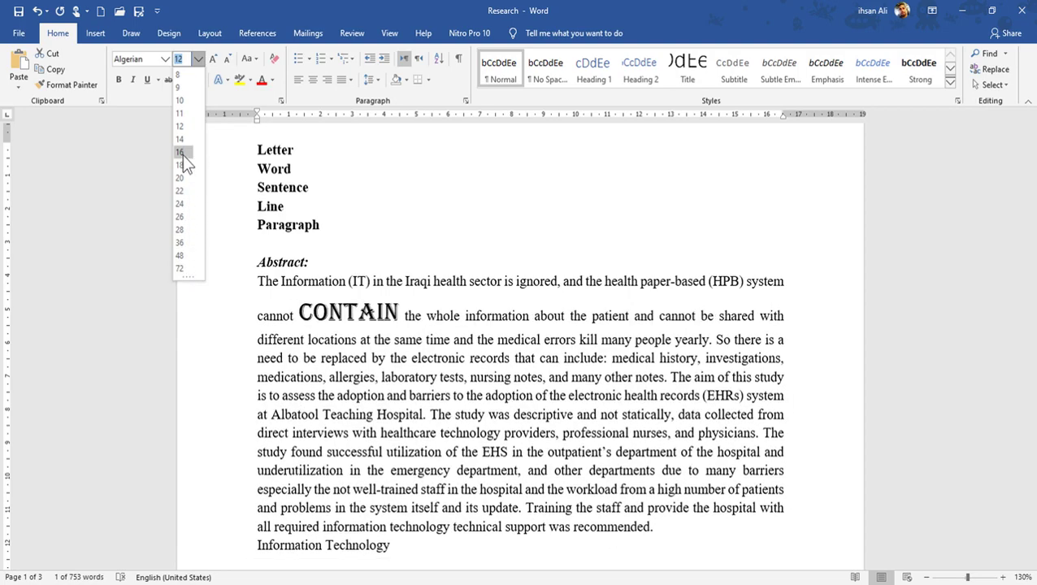
Set CONTAIN to 16 pt, then step it with Grow/Shrink Font, ending at 18 pt
{"action": "key", "text": "Escape"}
{"action": "type", "text": "16"}
{"action": "key", "text": "Return"}
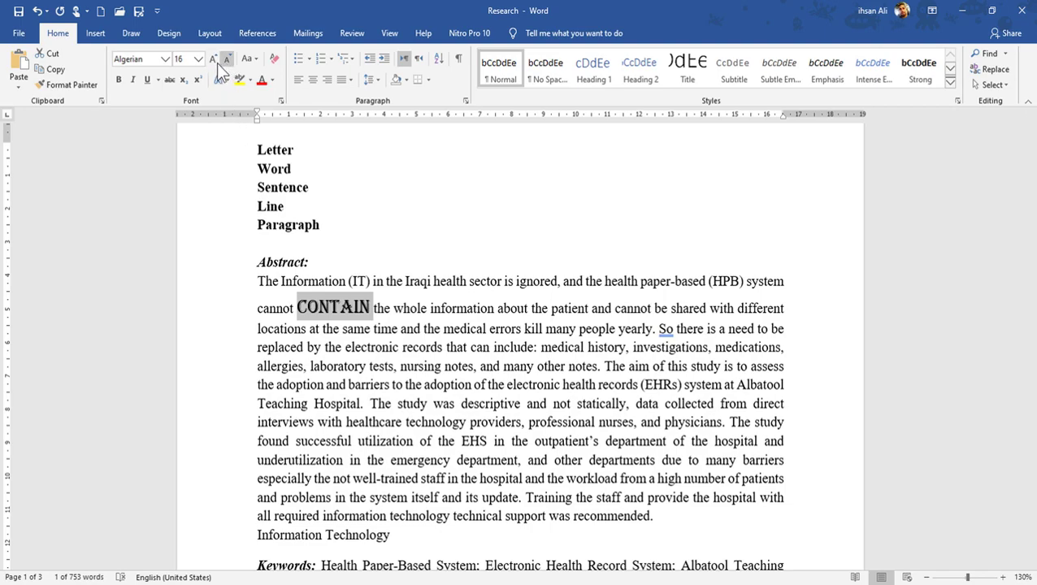
{"action": "left_click", "coordinate": [214, 61]}
{"action": "left_click", "coordinate": [214, 60]}
{"action": "left_click", "coordinate": [225, 61]}
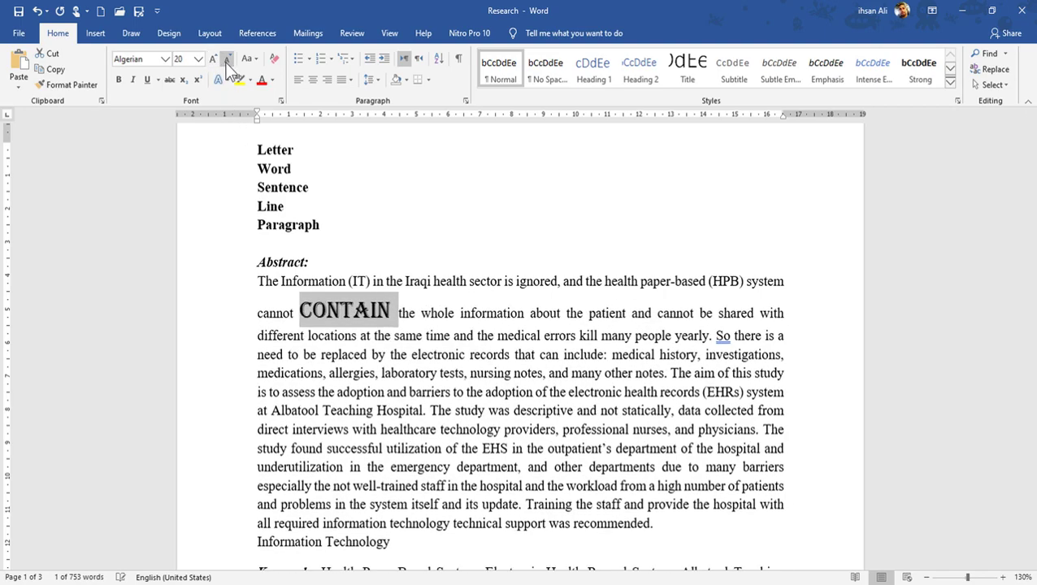
{"action": "left_click", "coordinate": [226, 61]}
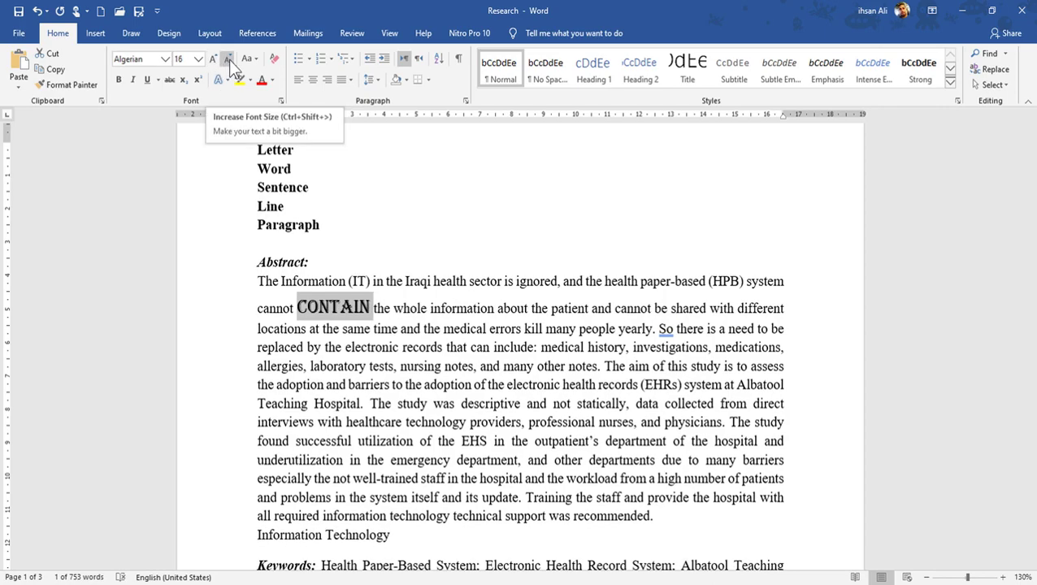
{"action": "left_click", "coordinate": [229, 60]}
{"action": "left_click", "coordinate": [228, 59]}
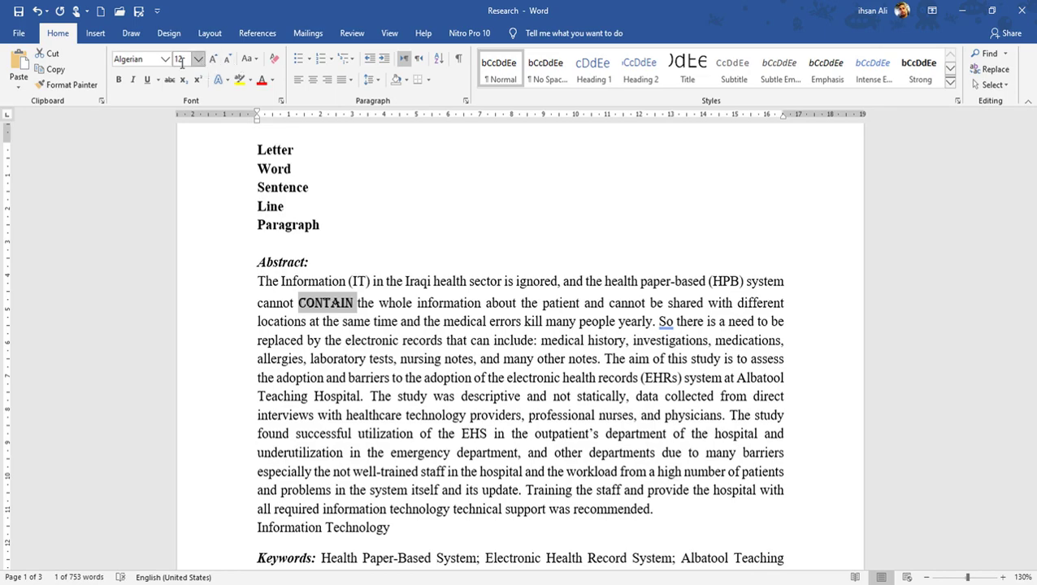
{"action": "left_click", "coordinate": [211, 61]}
{"action": "left_click", "coordinate": [211, 60]}
{"action": "left_click", "coordinate": [212, 60]}
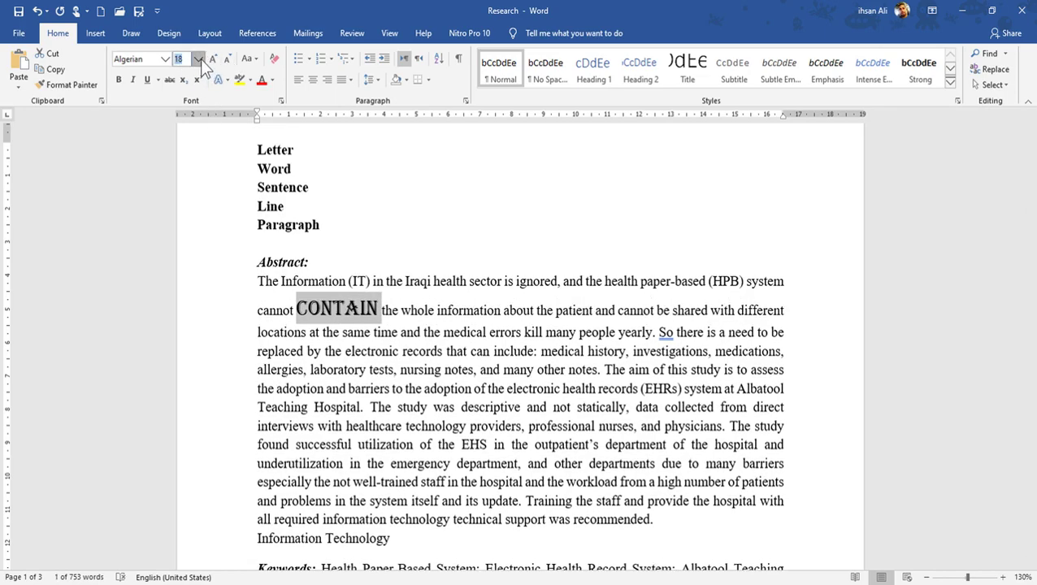
{"action": "left_click", "coordinate": [198, 59]}
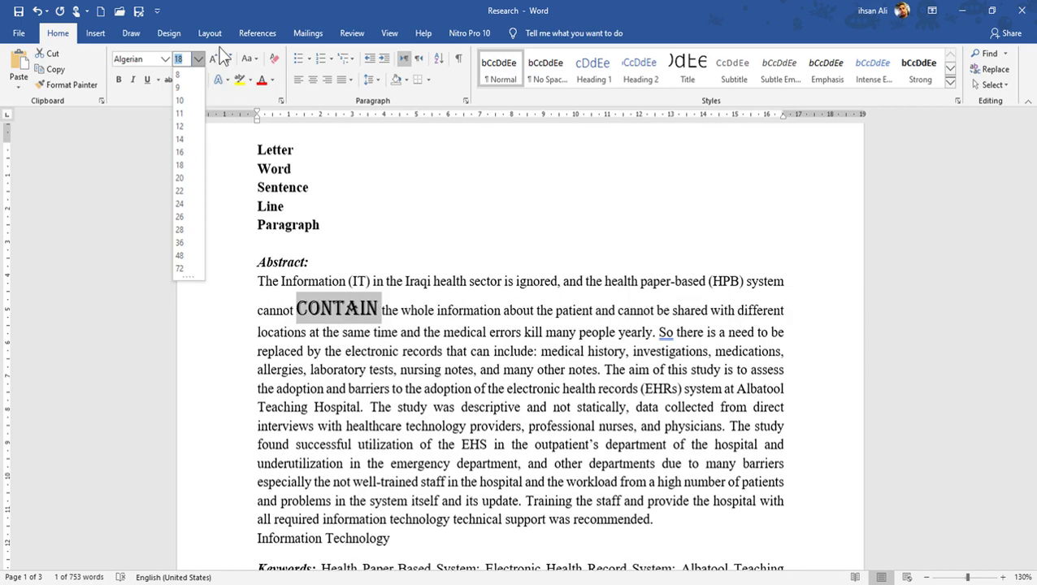
{"action": "left_click", "coordinate": [223, 55]}
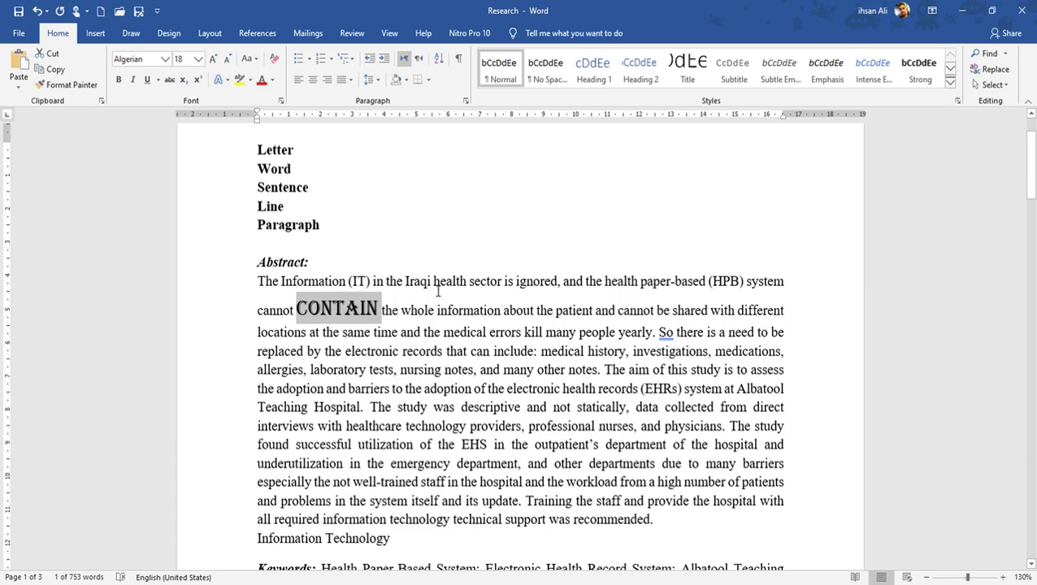
Adjust CONTAIN point by point with Ctrl+] and Ctrl+[, finishing at 15 pt
{"action": "key", "text": "ctrl+bracketright"}
{"action": "key", "text": "ctrl+bracketright"}
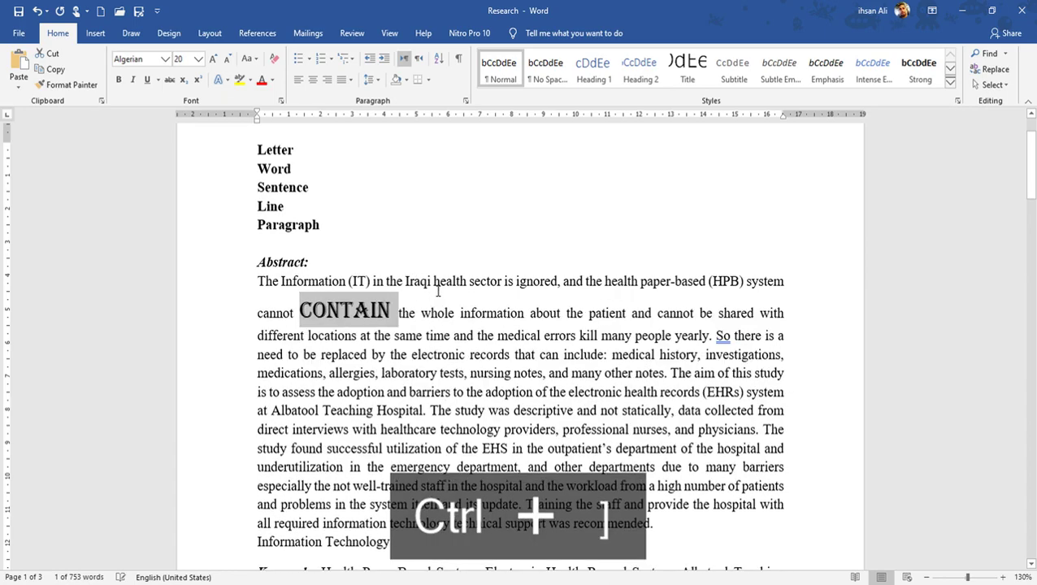
{"action": "key", "text": "ctrl+bracketright"}
{"action": "key", "text": "ctrl+bracketright"}
{"action": "key", "text": "ctrl+bracketright"}
{"action": "key", "text": "ctrl+bracketright"}
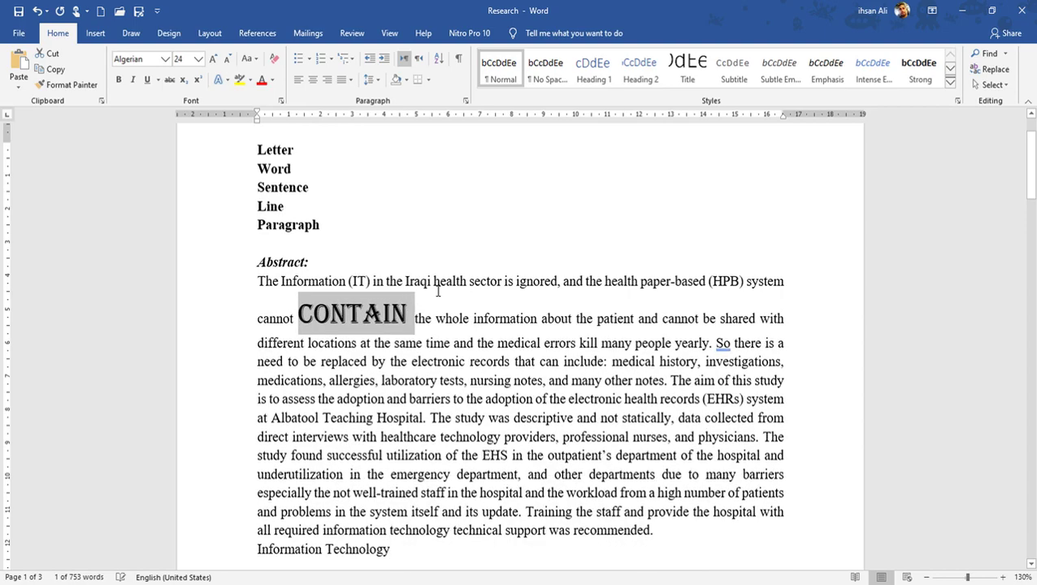
{"action": "key", "text": "ctrl+bracketright"}
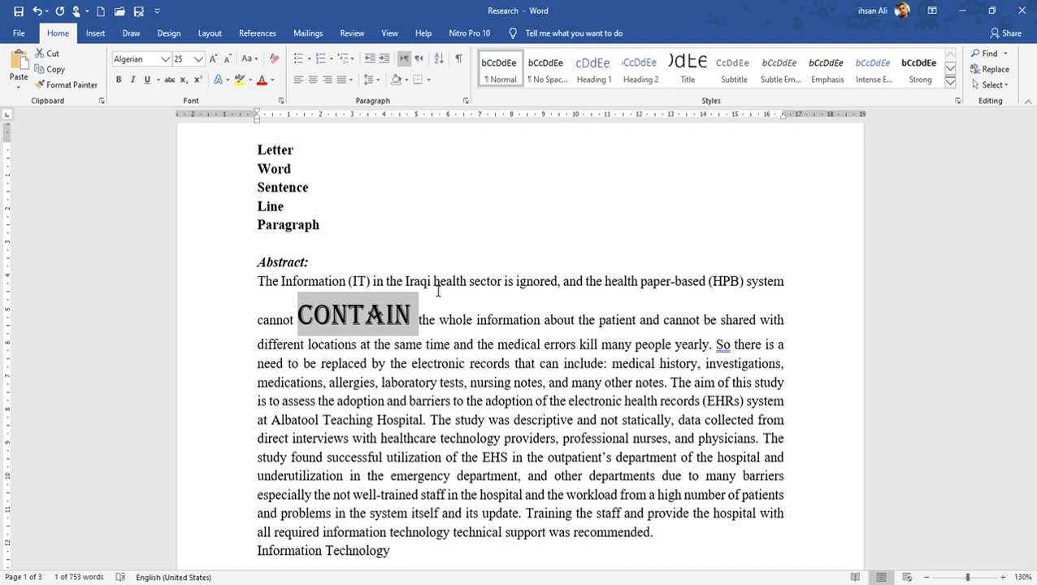
{"action": "key", "text": "ctrl+bracketleft"}
{"action": "key", "text": "ctrl+bracketleft"}
{"action": "key", "text": "ctrl+bracketleft"}
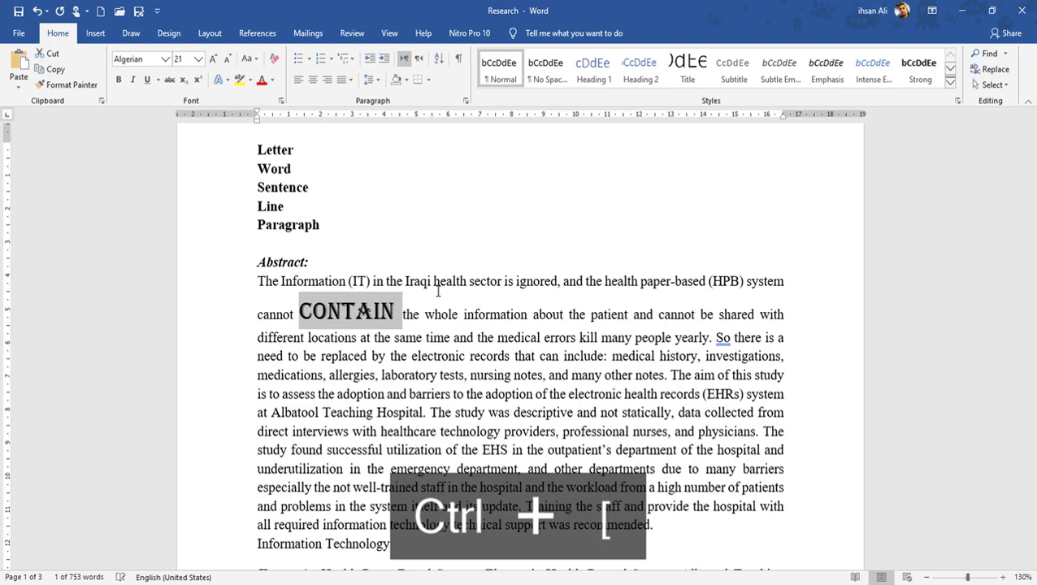
{"action": "key", "text": "ctrl+bracketleft"}
{"action": "key", "text": "ctrl+bracketleft"}
{"action": "key", "text": "ctrl+bracketleft"}
{"action": "key", "text": "ctrl+bracketleft"}
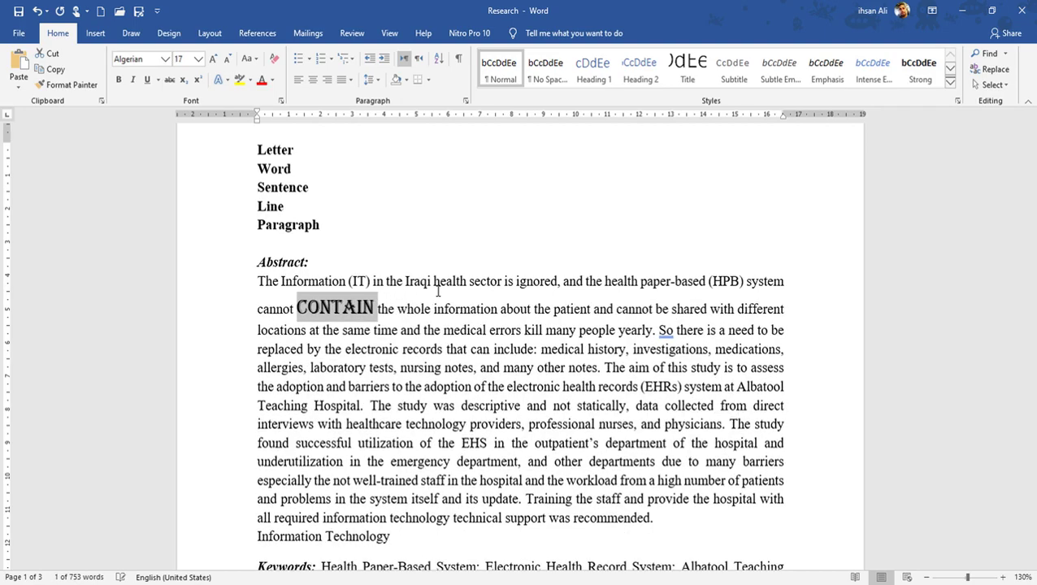
{"action": "key", "text": "ctrl+bracketleft"}
{"action": "key", "text": "ctrl+bracketleft"}
{"action": "key", "text": "ctrl+bracketleft"}
{"action": "key", "text": "ctrl+bracketleft"}
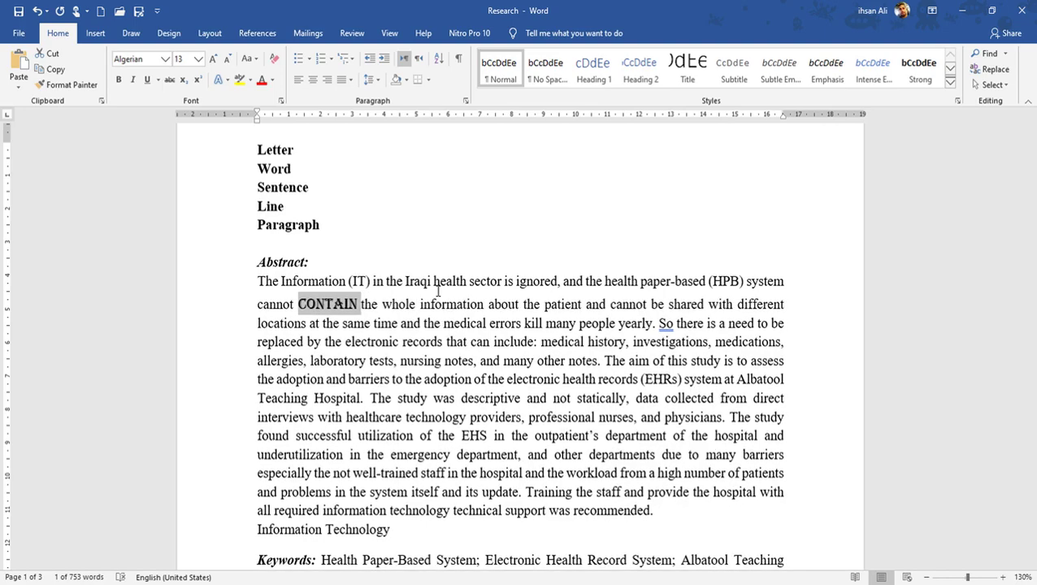
{"action": "key", "text": "ctrl+bracketright"}
{"action": "key", "text": "ctrl+bracketright"}
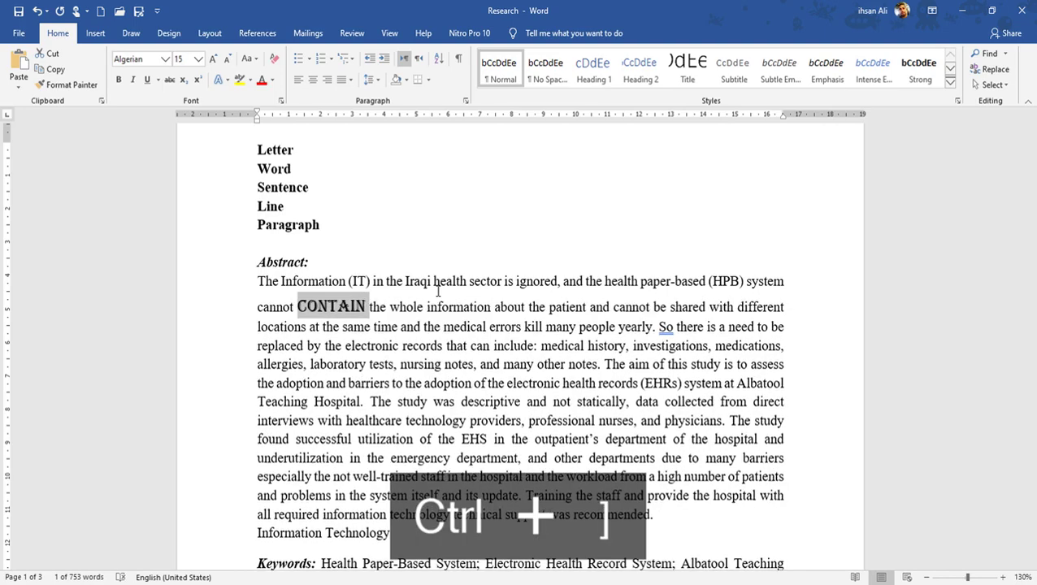
{"action": "left_click", "coordinate": [197, 58]}
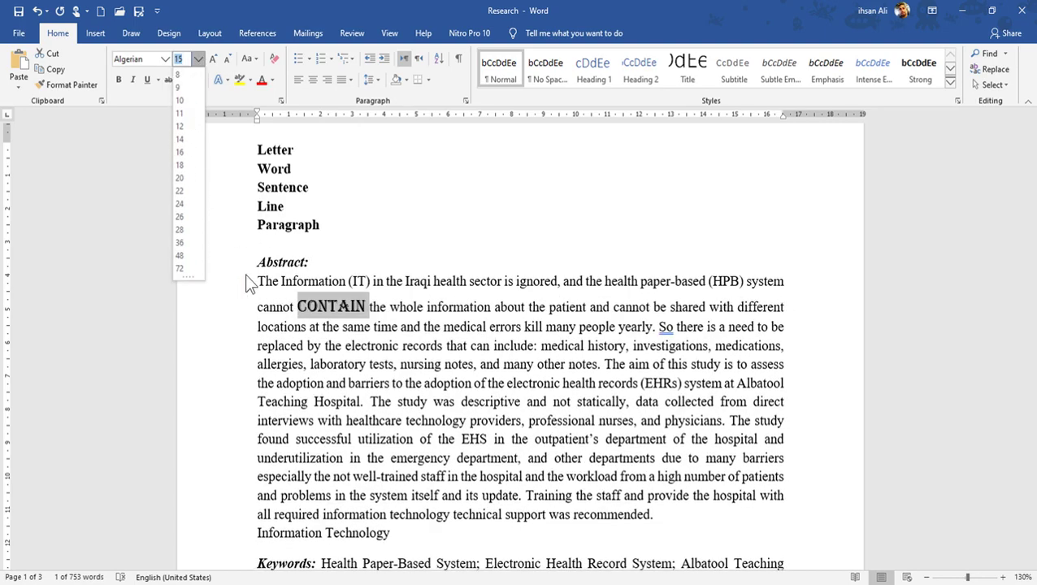
{"action": "left_click", "coordinate": [364, 307]}
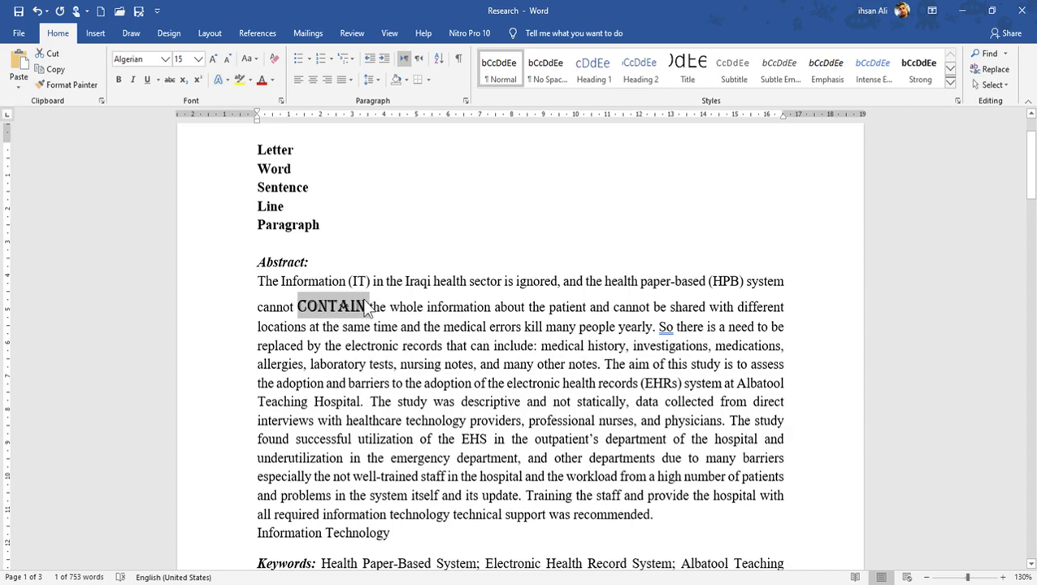
Change CONTAIN to Sentence case and browse the Change Case options
{"action": "left_click", "coordinate": [257, 60]}
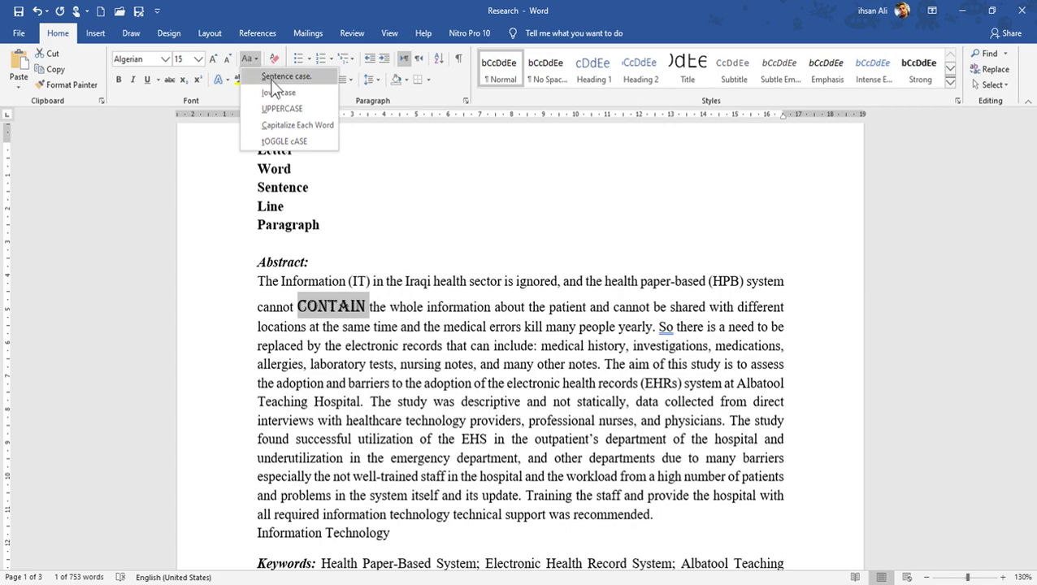
{"action": "left_click", "coordinate": [273, 78]}
{"action": "scroll", "coordinate": [520, 366], "scroll_direction": "down", "scroll_amount": 2}
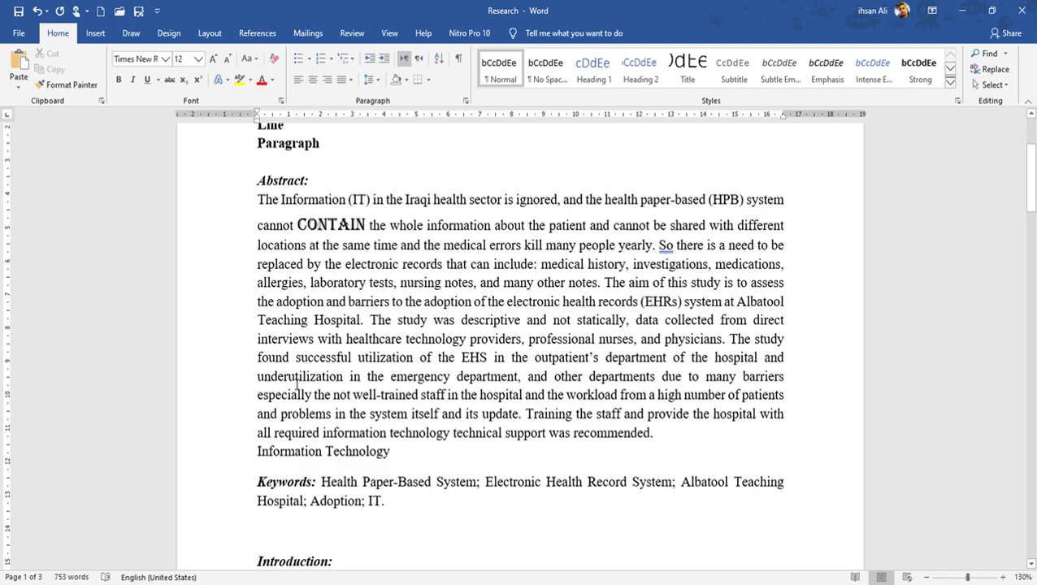
{"action": "left_click", "coordinate": [248, 64]}
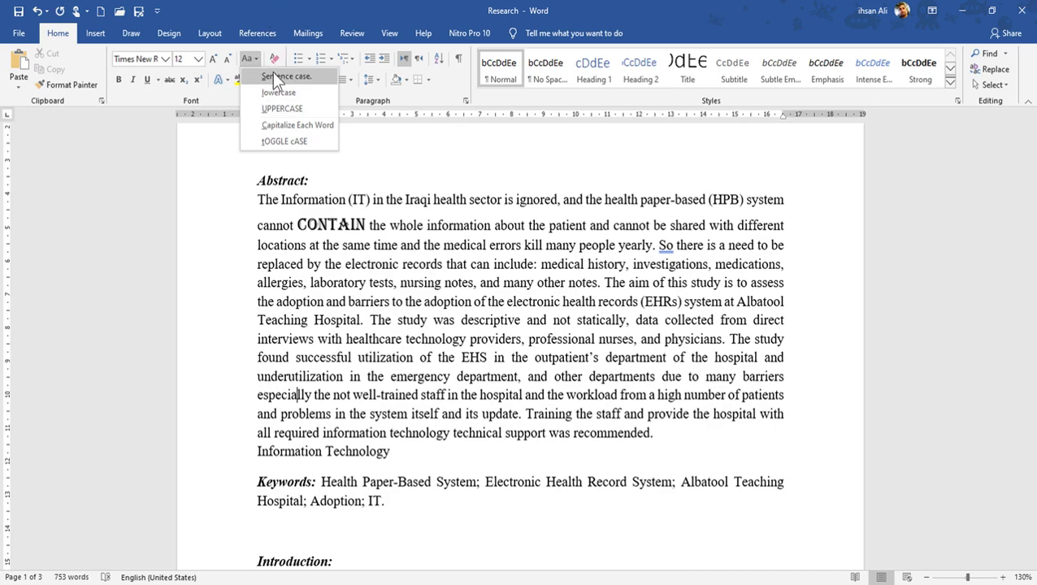
{"action": "left_click", "coordinate": [370, 325]}
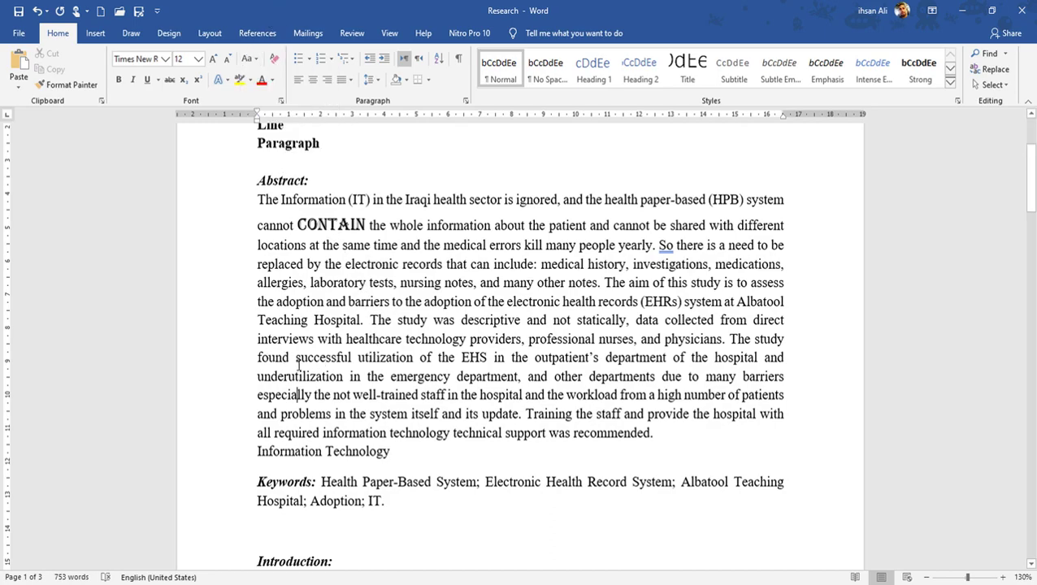
{"action": "left_click", "coordinate": [254, 57]}
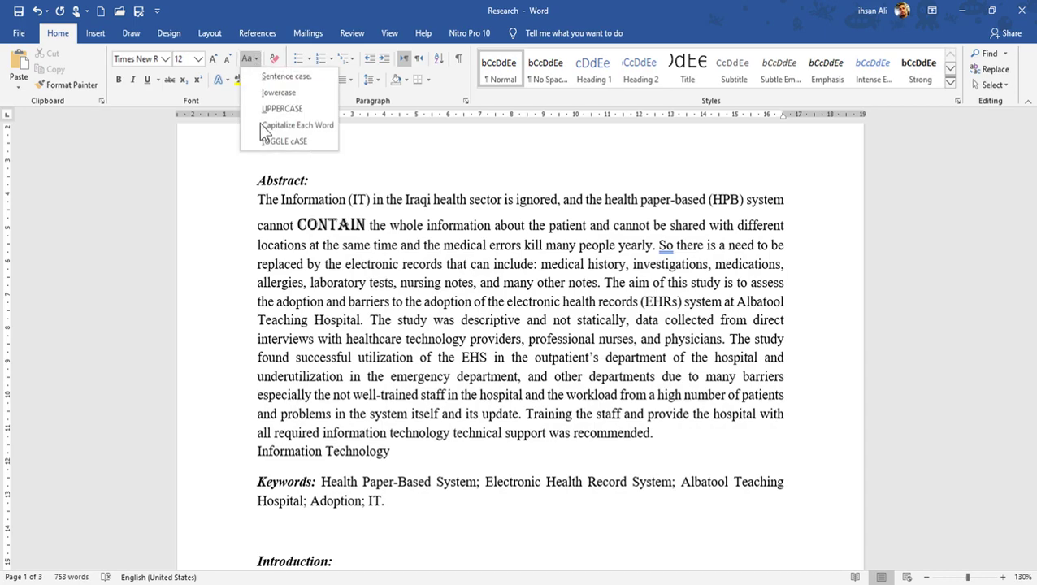
{"action": "left_click", "coordinate": [298, 395]}
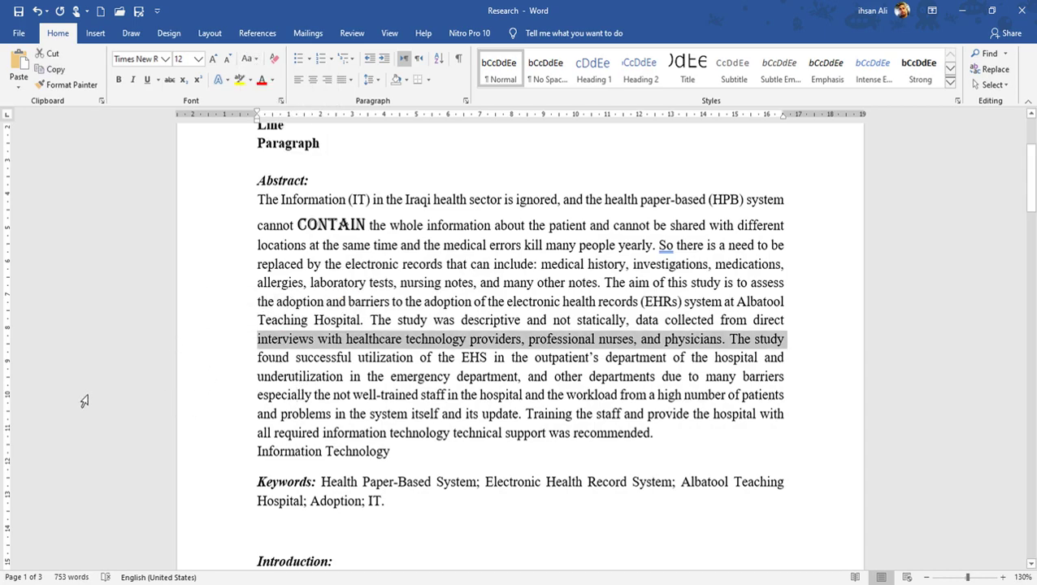
Try lowercase, Capitalize Each Word and tOGGLE cASE on the phrase from 'interviews' to 'the study'
{"action": "left_click", "coordinate": [206, 341]}
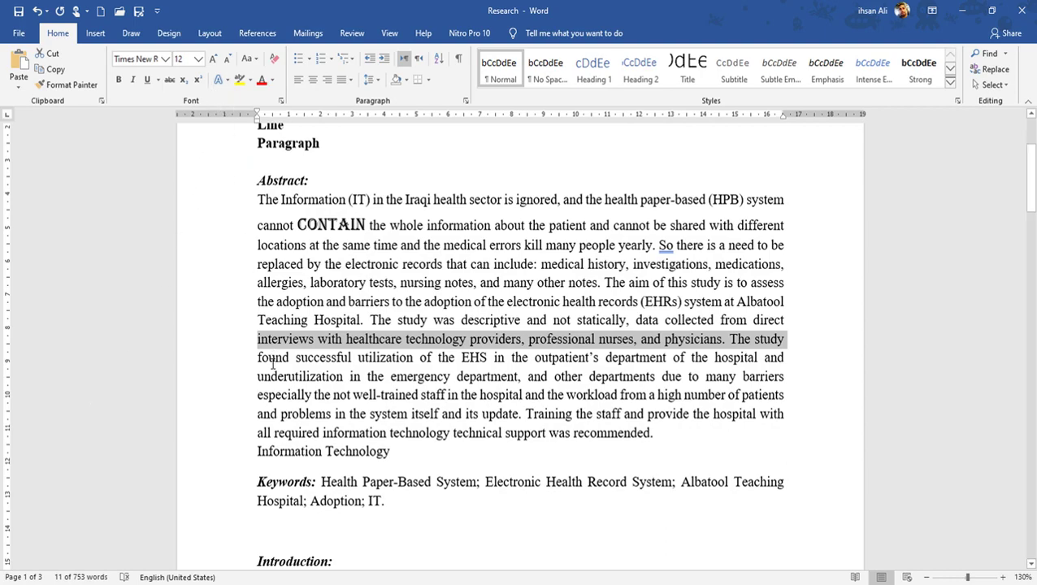
{"action": "left_click", "coordinate": [250, 58]}
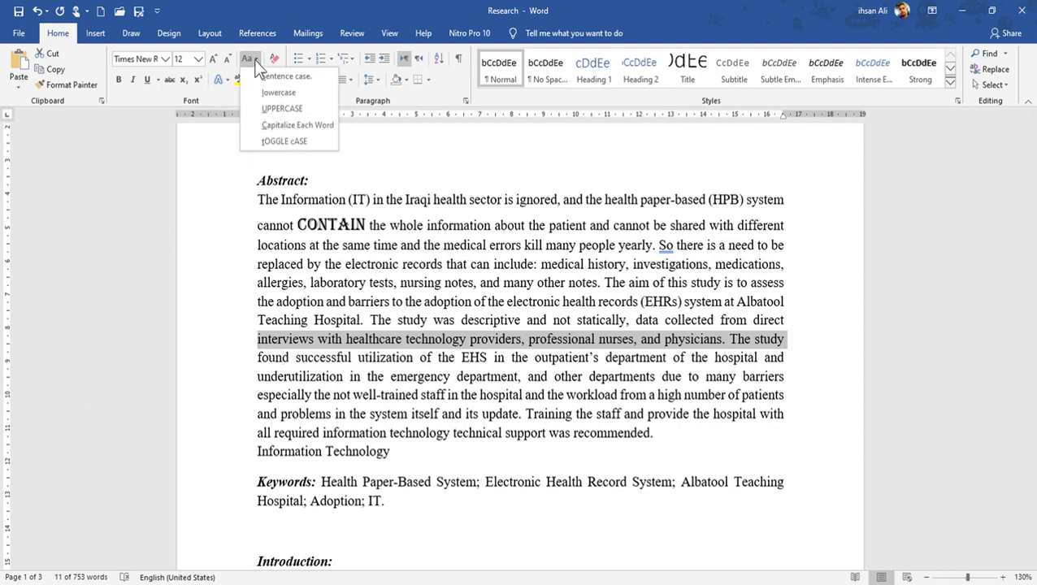
{"action": "left_click", "coordinate": [289, 93]}
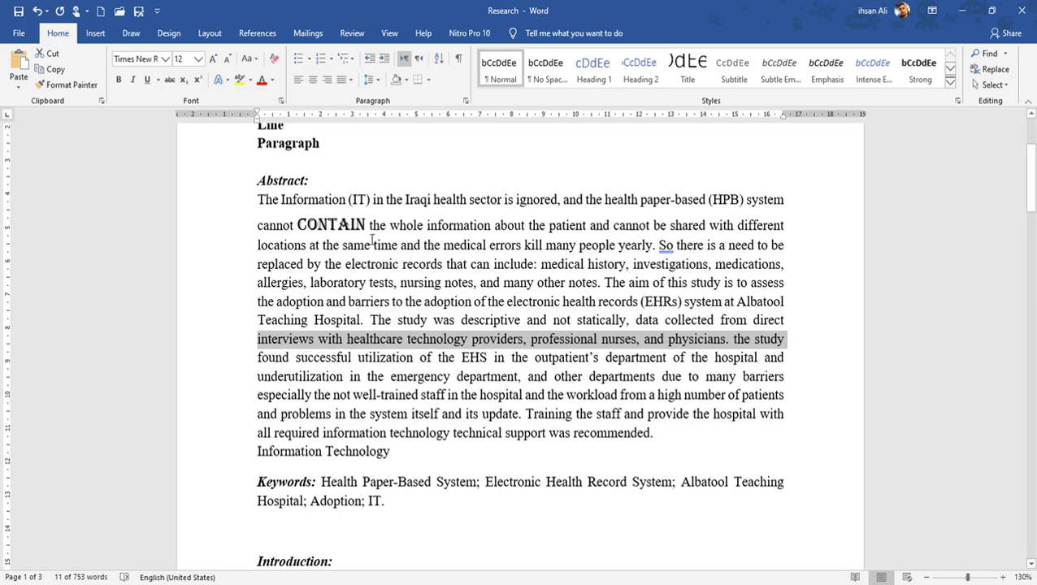
{"action": "left_click", "coordinate": [251, 59]}
{"action": "left_click", "coordinate": [297, 124]}
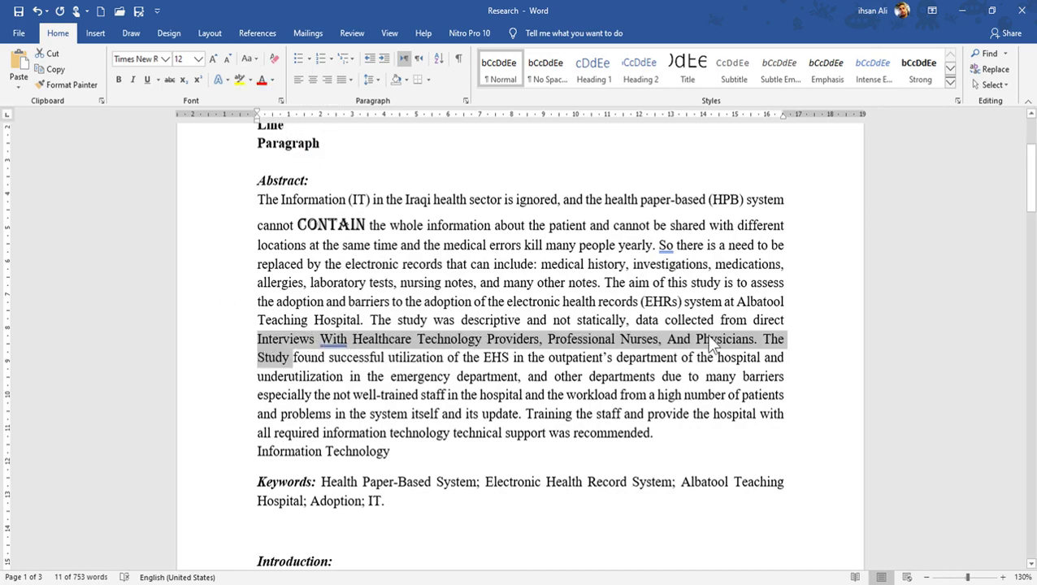
{"action": "left_click", "coordinate": [253, 59]}
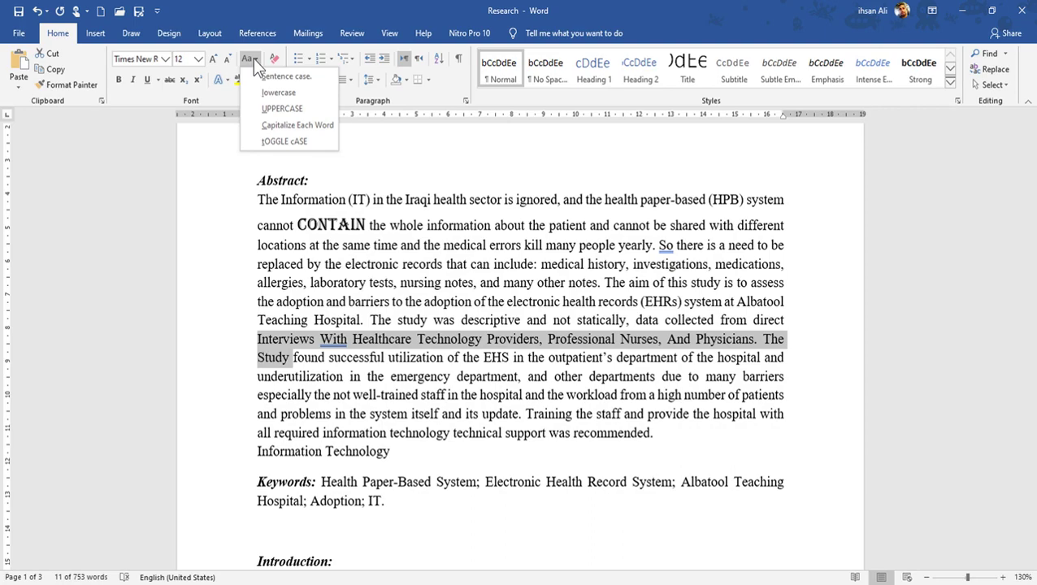
{"action": "left_click", "coordinate": [279, 143]}
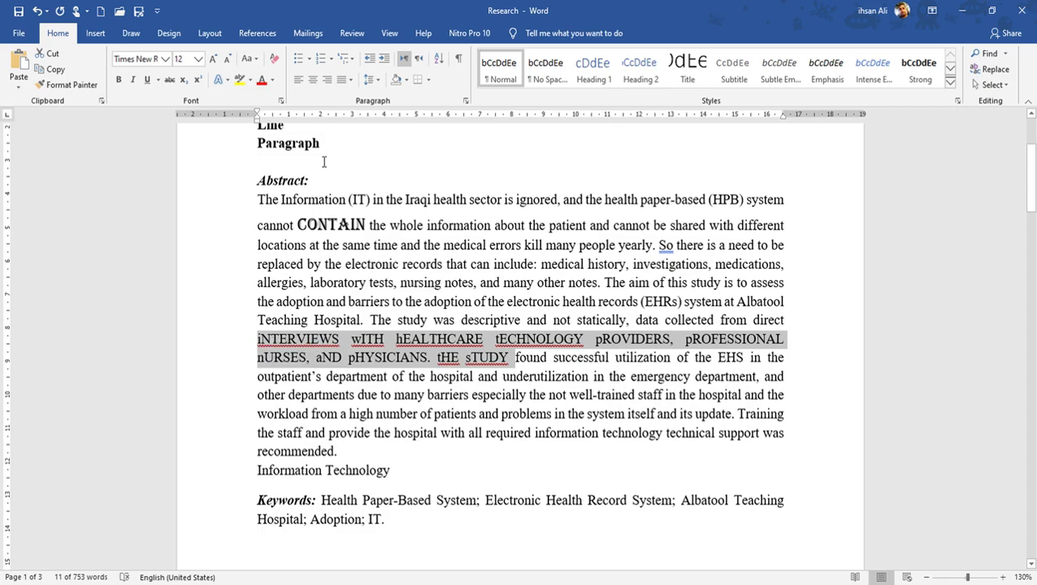
Make the phrase UPPERCASE and toggle Bold on and off
{"action": "left_click", "coordinate": [249, 58]}
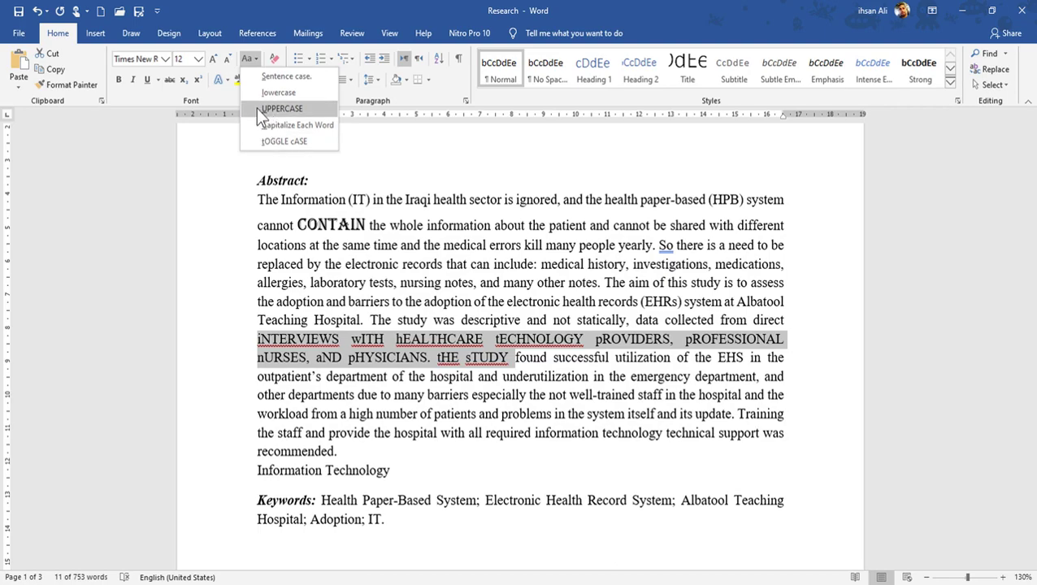
{"action": "left_click", "coordinate": [288, 108]}
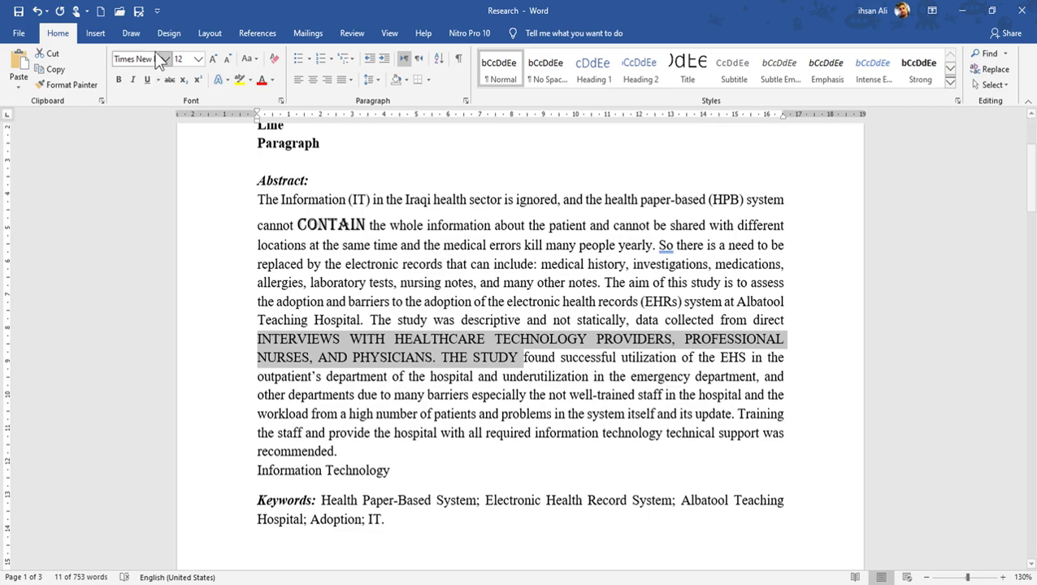
{"action": "left_click", "coordinate": [116, 80]}
{"action": "left_click", "coordinate": [115, 80]}
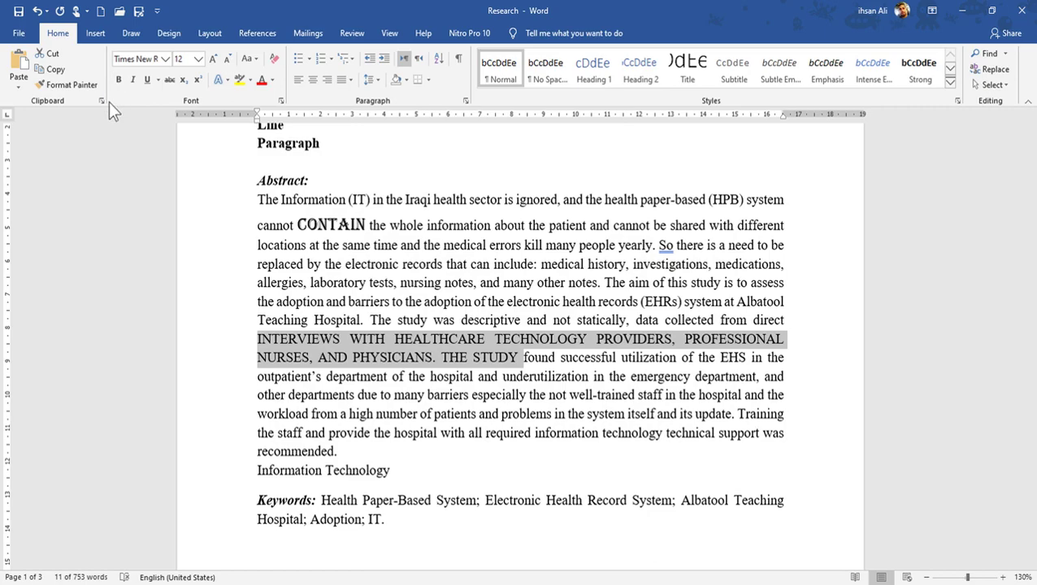
Make the uppercase phrase bold, italic and underlined, toggling each shortcut
{"action": "key", "text": "ctrl+b"}
{"action": "key", "text": "ctrl+b"}
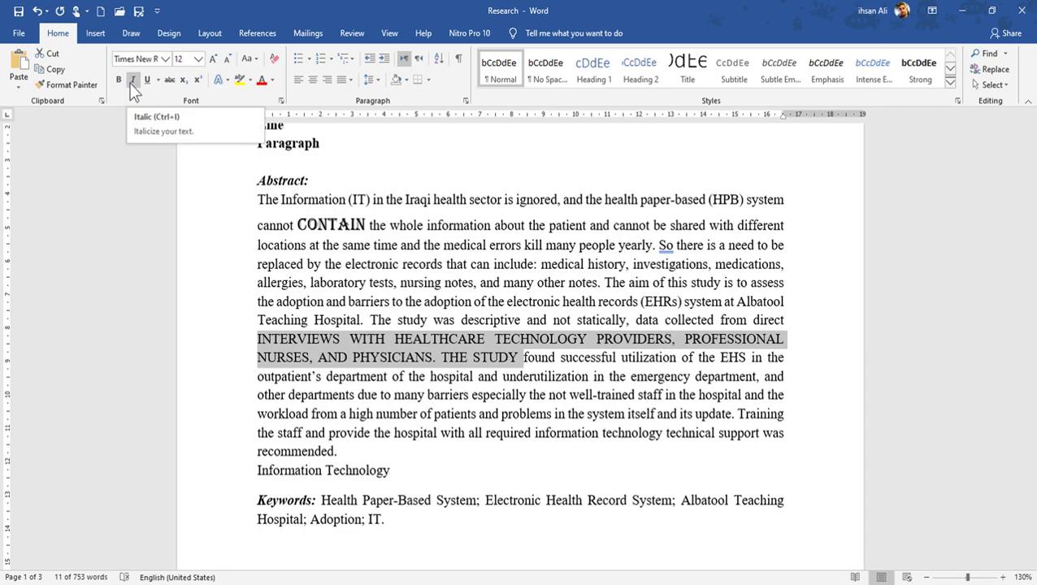
{"action": "left_click", "coordinate": [134, 82]}
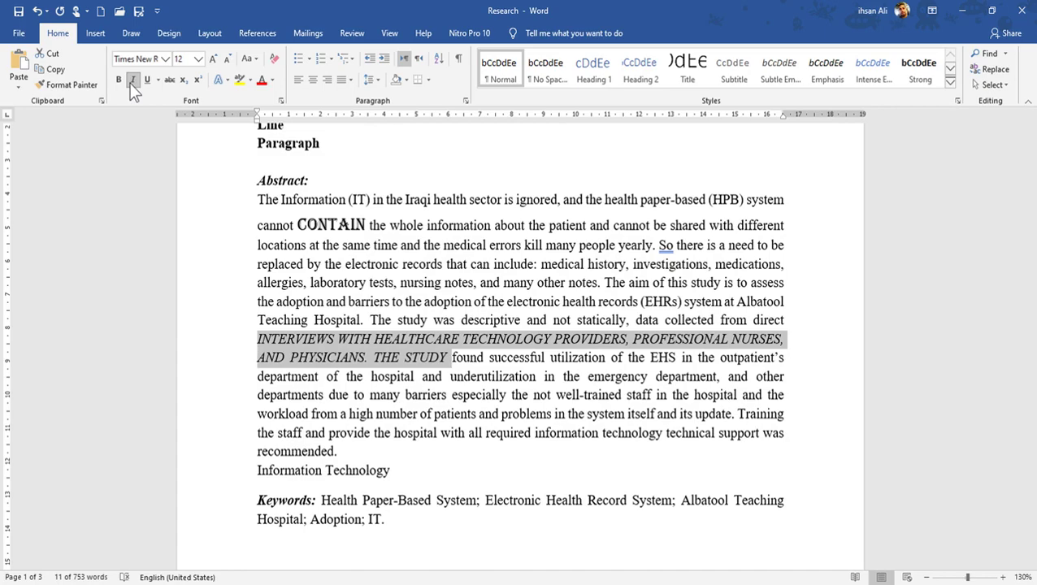
{"action": "key", "text": "ctrl+i"}
{"action": "key", "text": "ctrl+i"}
{"action": "left_click", "coordinate": [147, 81]}
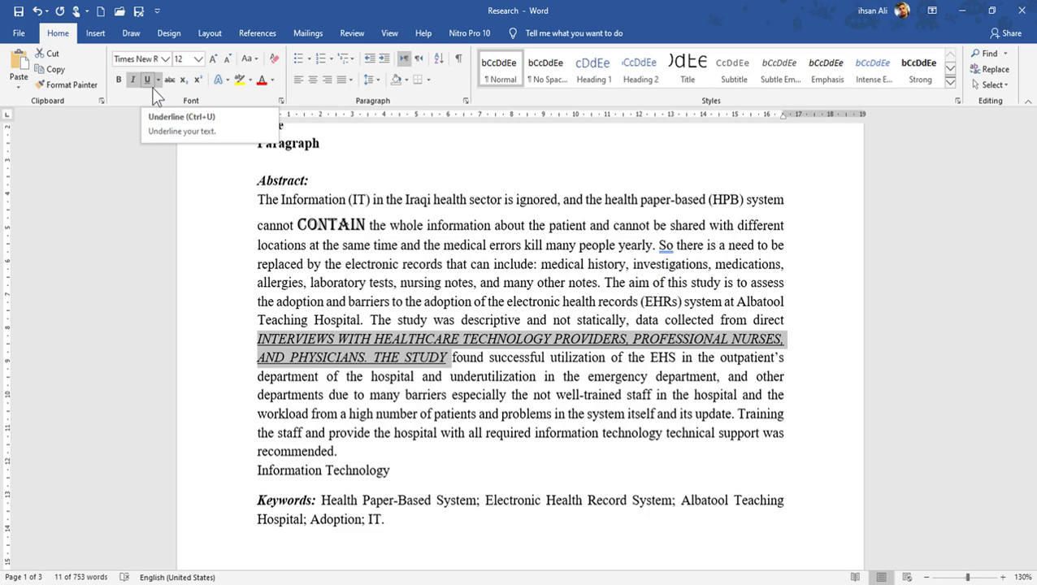
{"action": "key", "text": "ctrl+u"}
{"action": "key", "text": "ctrl+u"}
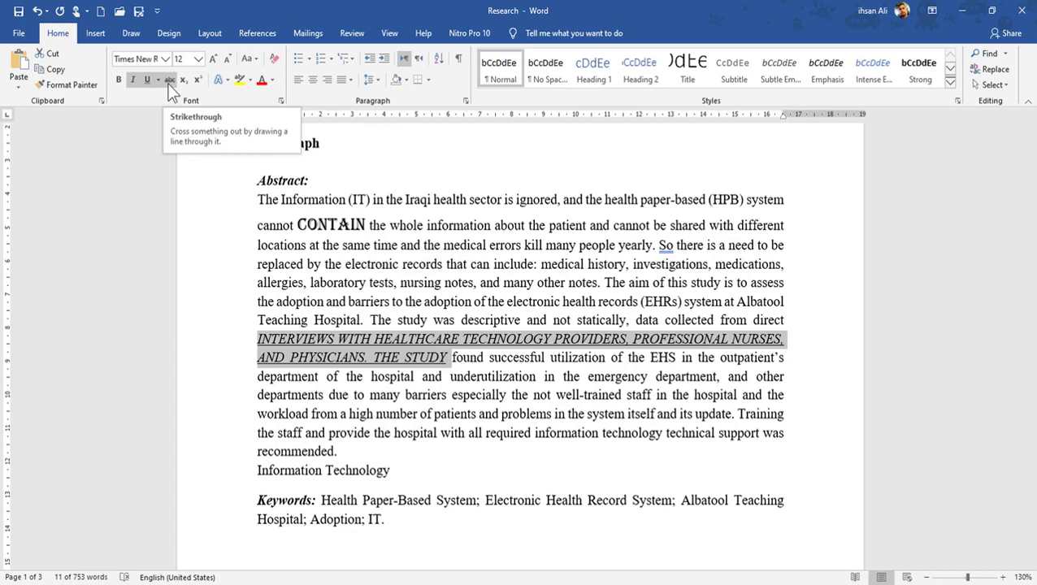
Strike through the phrase, try subscript, and finish with it as superscript
{"action": "left_click", "coordinate": [170, 81]}
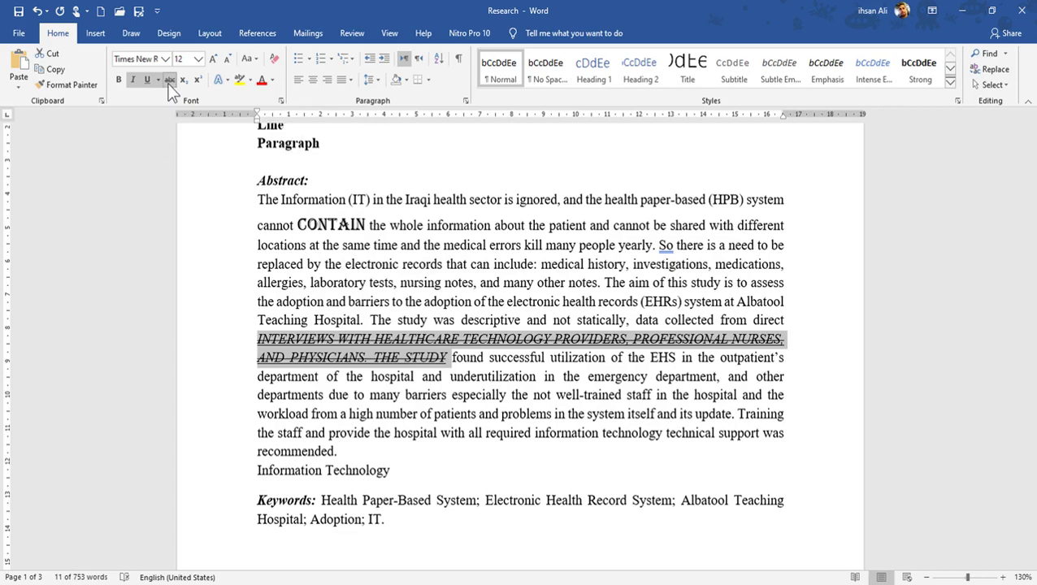
{"action": "left_click", "coordinate": [183, 81]}
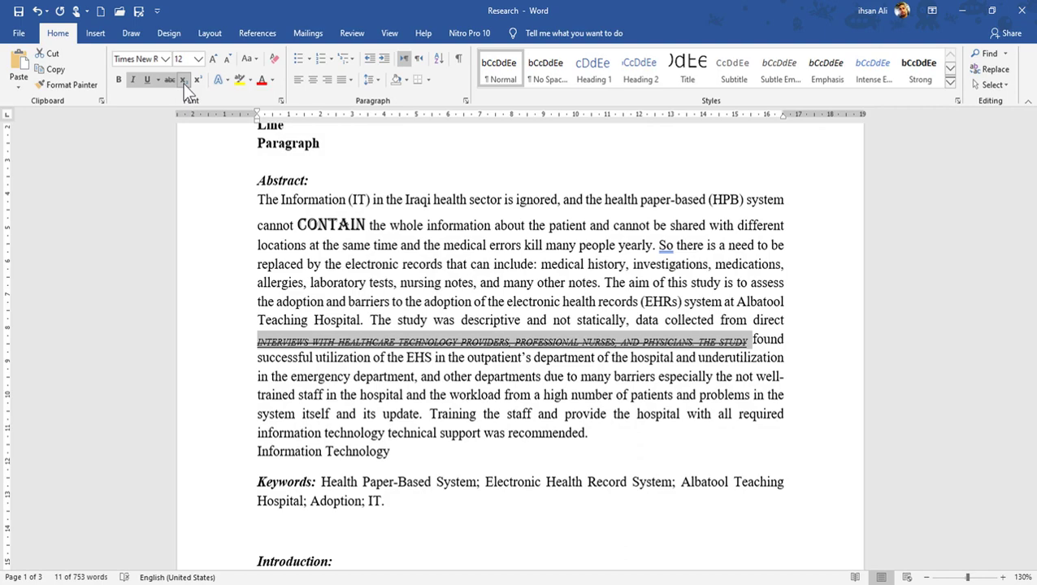
{"action": "left_click", "coordinate": [183, 84]}
{"action": "left_click", "coordinate": [182, 83]}
{"action": "left_click", "coordinate": [183, 84]}
{"action": "left_click", "coordinate": [202, 83]}
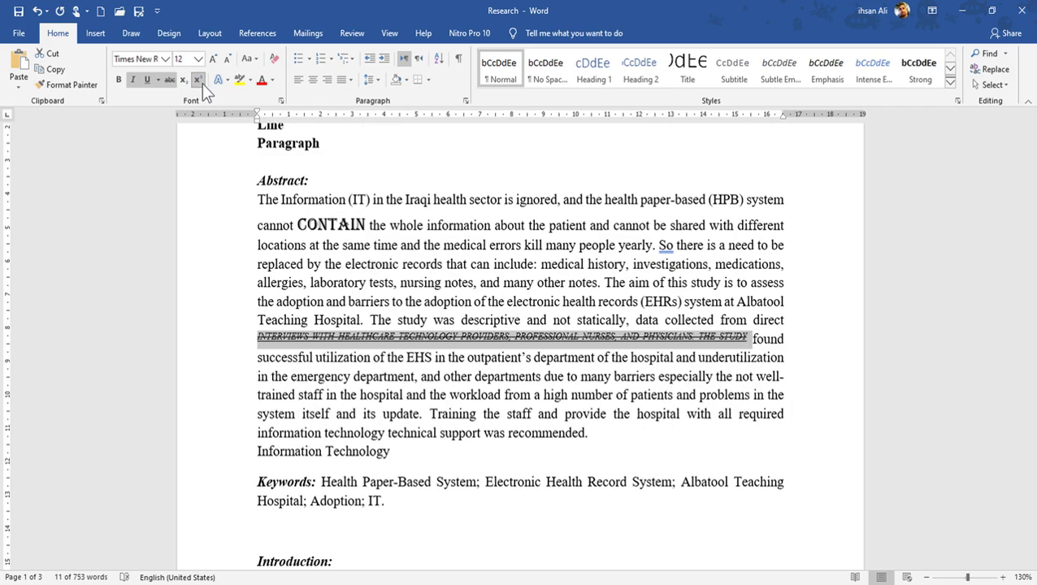
Type 'H2O' on the empty line above Introduction and make the 2 subscript
{"action": "scroll", "coordinate": [286, 455], "scroll_direction": "down", "scroll_amount": 3}
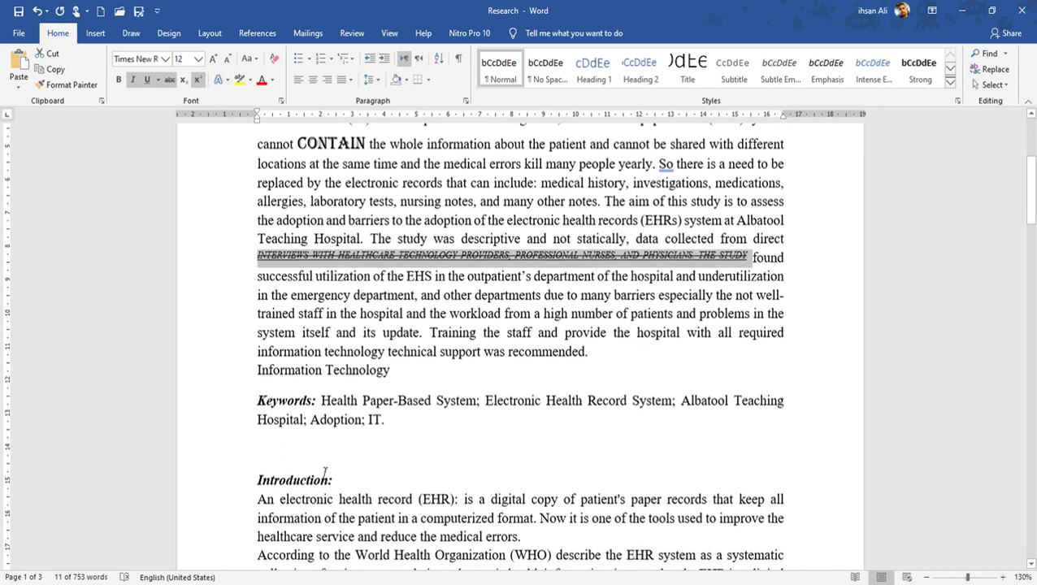
{"action": "left_click", "coordinate": [286, 455]}
{"action": "type", "text": "H"}
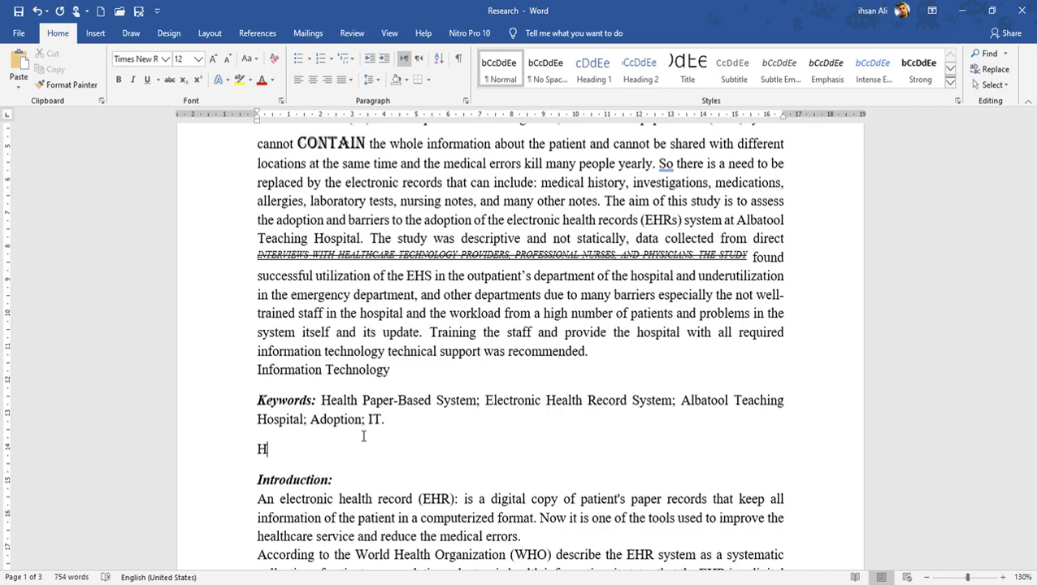
{"action": "type", "text": "2o"}
{"action": "key", "text": "BackSpace"}
{"action": "type", "text": "O"}
{"action": "key", "text": "Left"}
{"action": "key", "text": "shift+Left"}
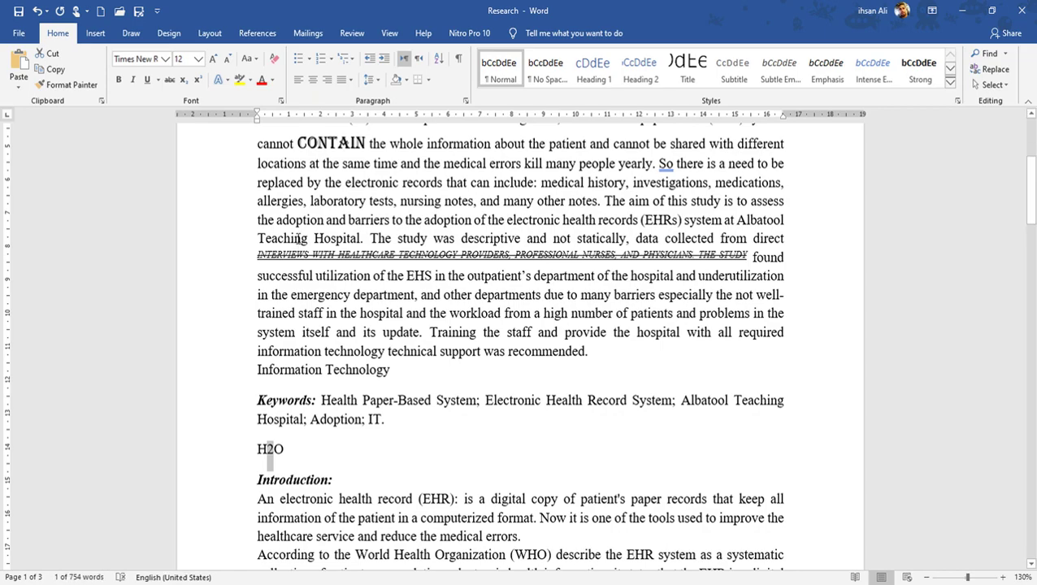
{"action": "left_click", "coordinate": [184, 83]}
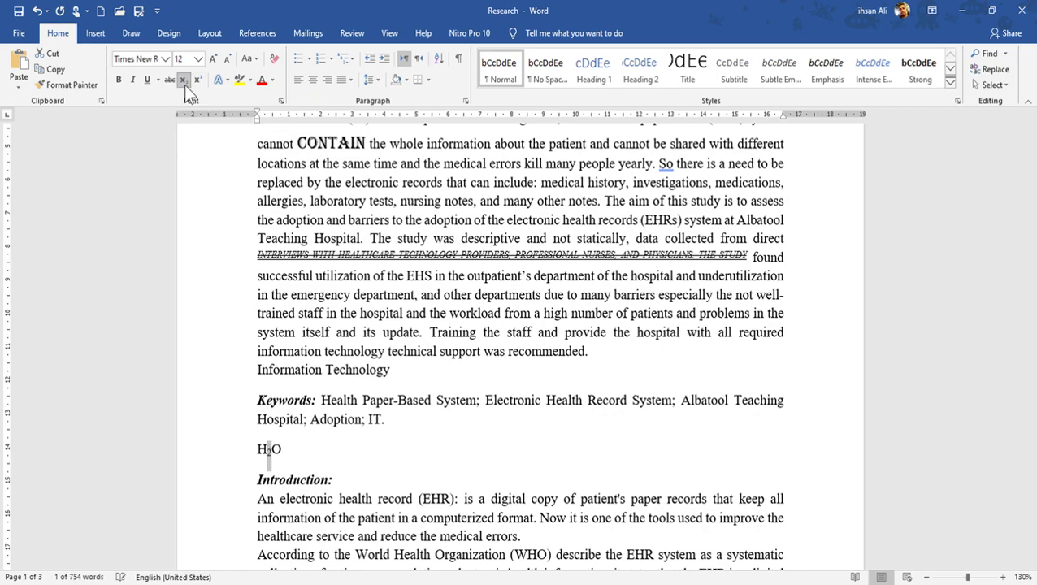
Add a final 2 after H₂O and make it superscript
{"action": "left_click", "coordinate": [287, 450]}
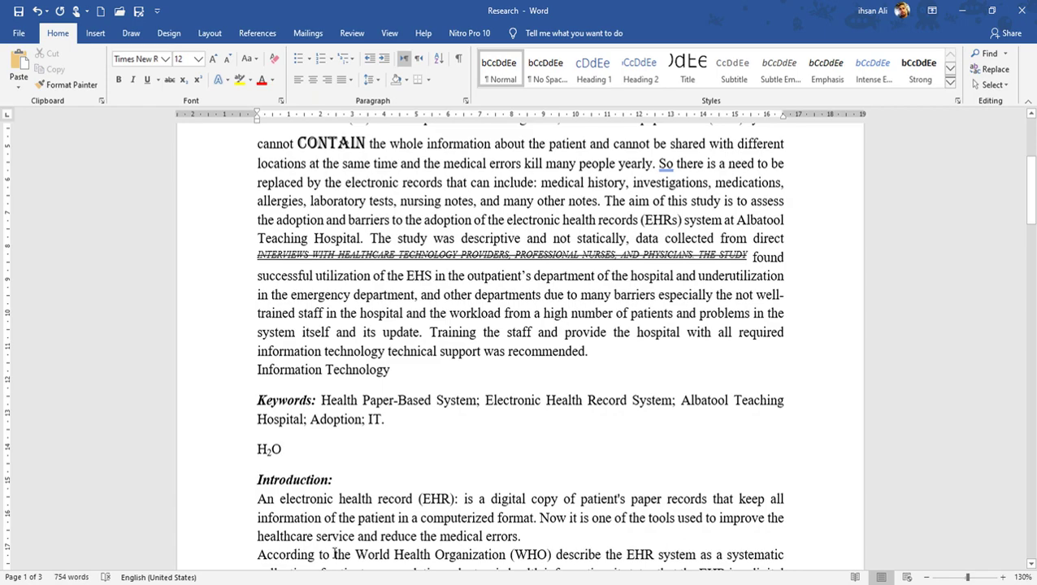
{"action": "type", "text": "2"}
{"action": "left_click_drag", "start_coordinate": [282, 449], "coordinate": [289, 450]}
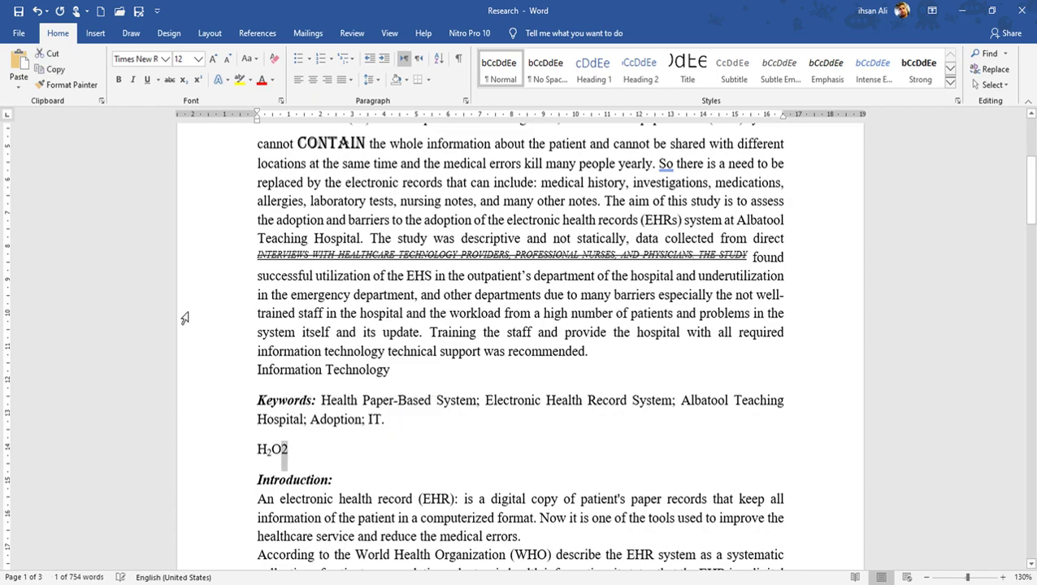
{"action": "left_click", "coordinate": [197, 80]}
{"action": "left_click", "coordinate": [300, 455]}
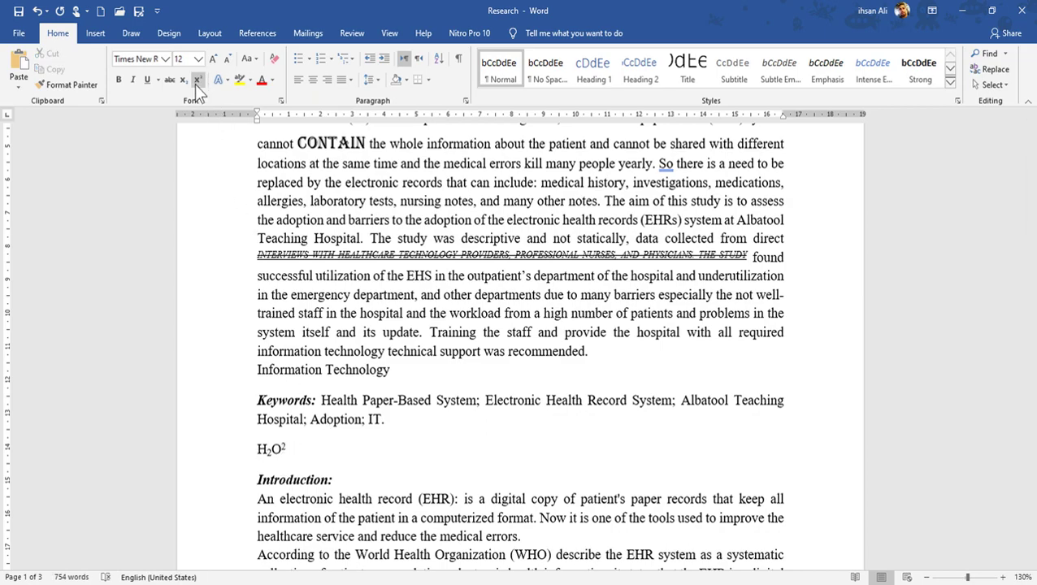
Apply the light-blue outlined text effect to the keyword list after 'Keywords:'
{"action": "left_click", "coordinate": [387, 418]}
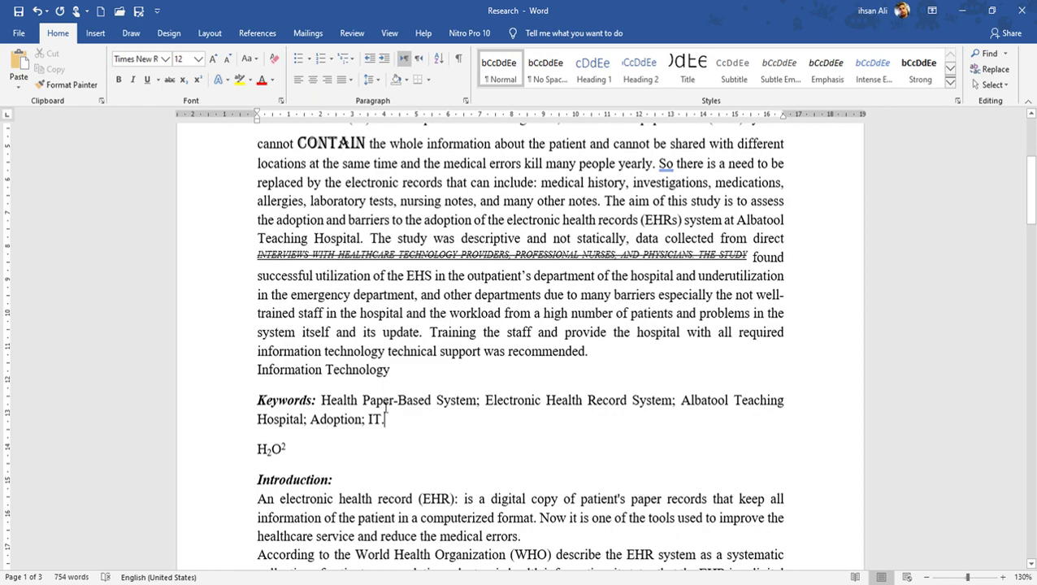
{"action": "left_click_drag", "start_coordinate": [322, 400], "coordinate": [394, 426]}
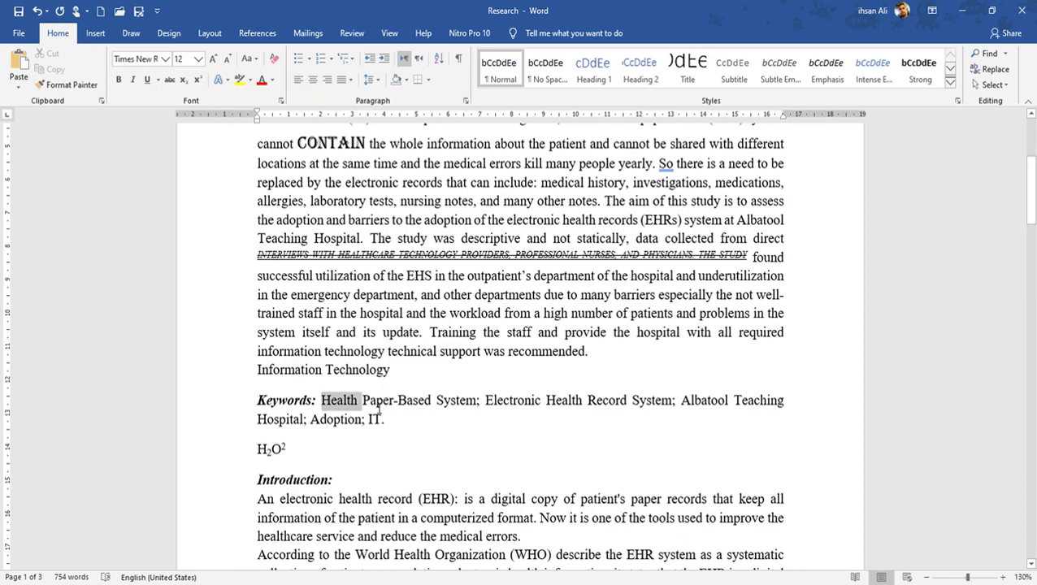
{"action": "left_click", "coordinate": [218, 80]}
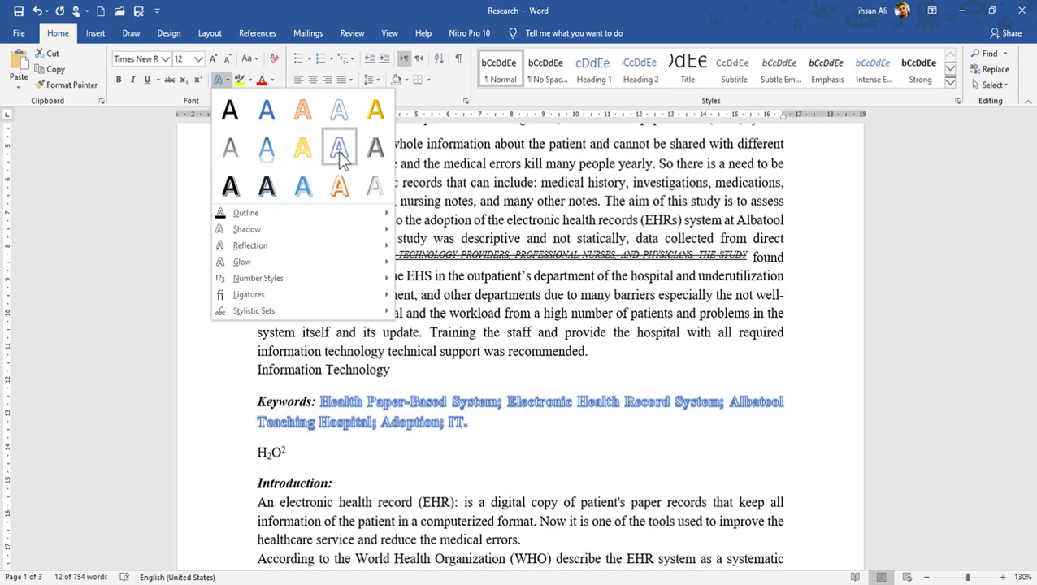
{"action": "left_click", "coordinate": [304, 187]}
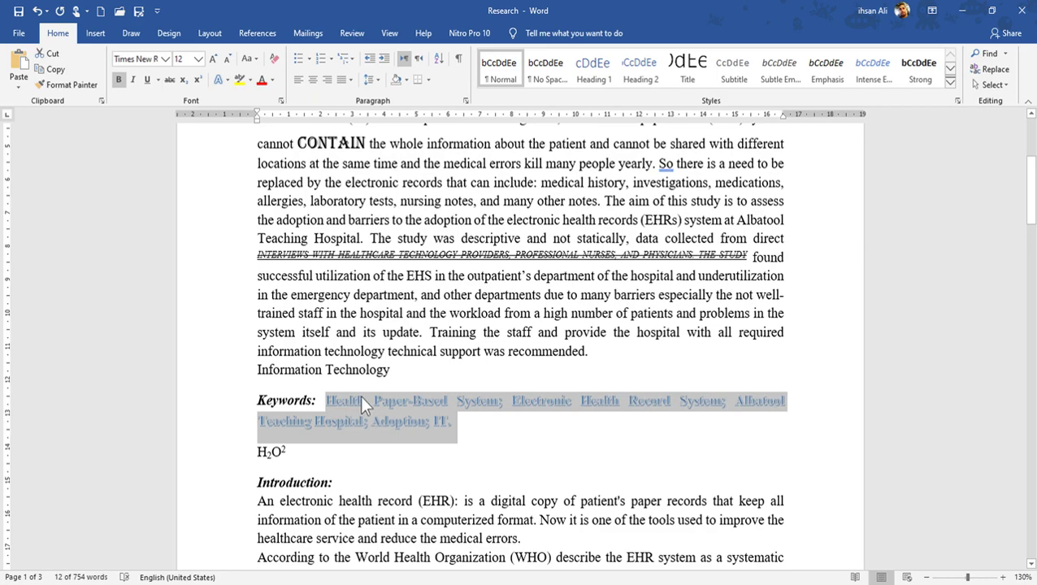
{"action": "triple_click", "coordinate": [317, 332]}
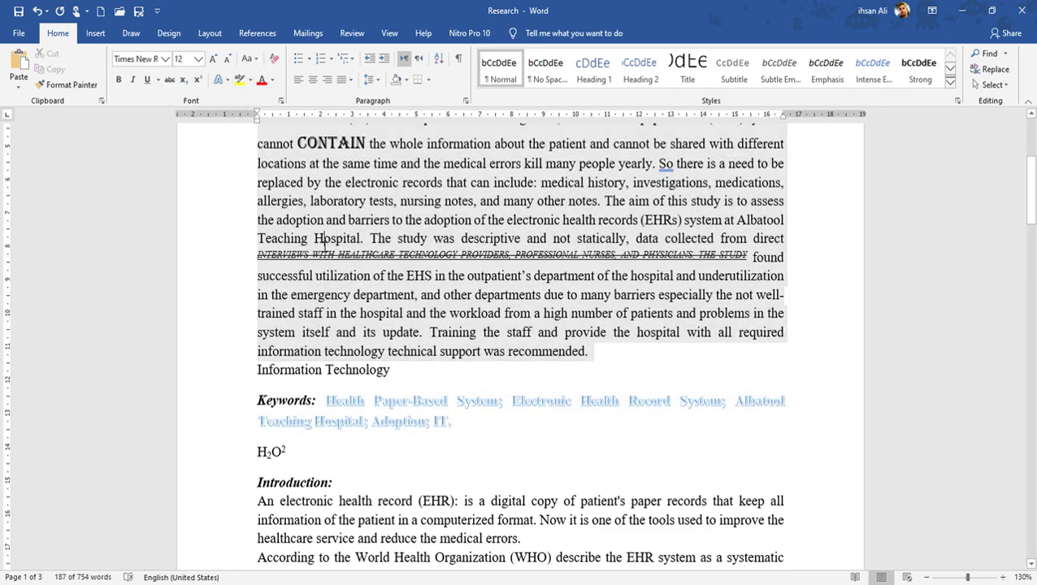
Highlight 'staff in the hospital and the workload from' in yellow, then change it to Bright Green
{"action": "left_click", "coordinate": [315, 238]}
{"action": "left_click_drag", "start_coordinate": [298, 313], "coordinate": [532, 313]}
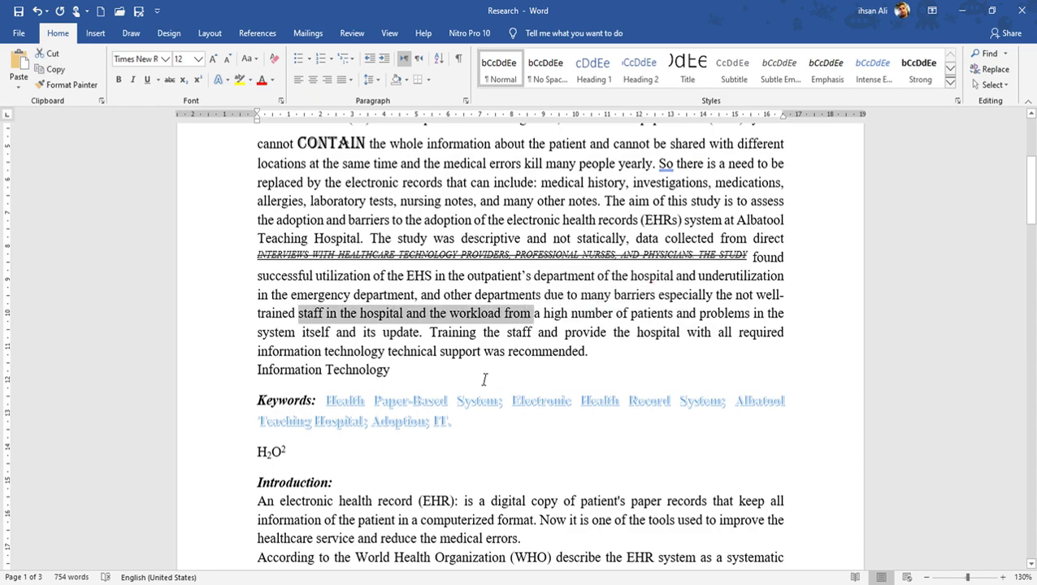
{"action": "left_click", "coordinate": [240, 80]}
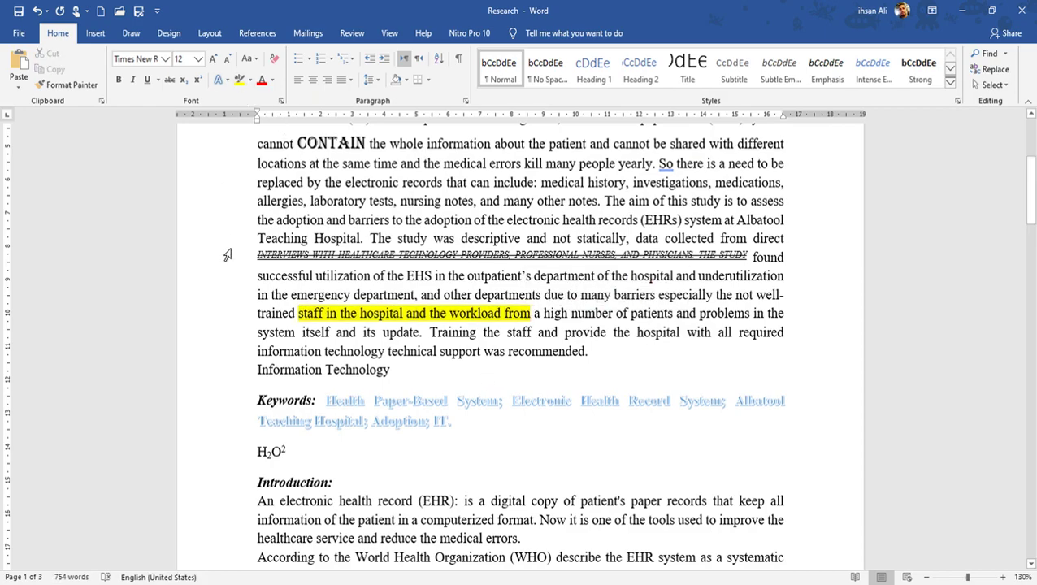
{"action": "left_click_drag", "start_coordinate": [299, 313], "coordinate": [520, 320]}
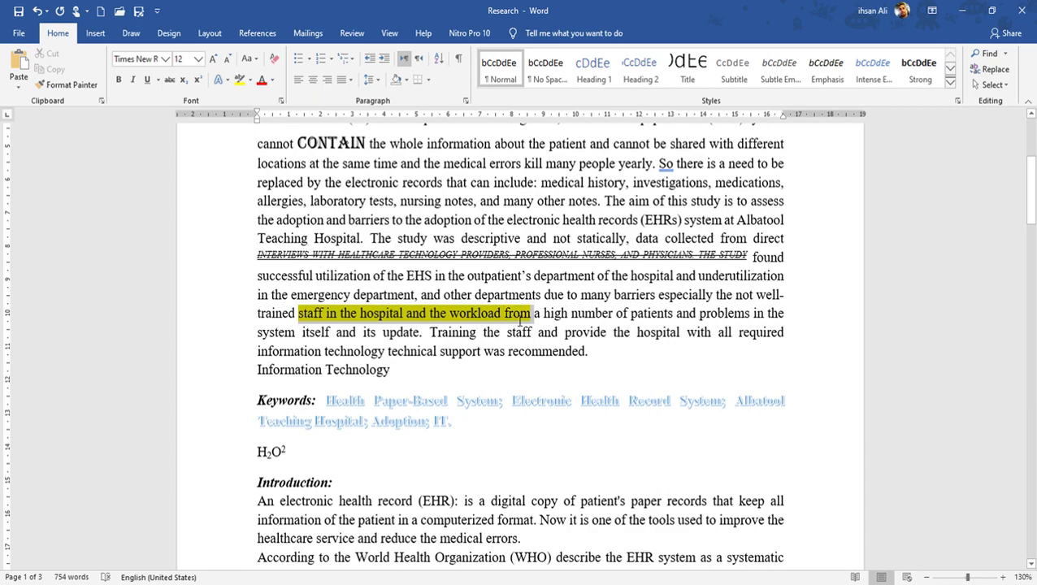
{"action": "left_click", "coordinate": [249, 80]}
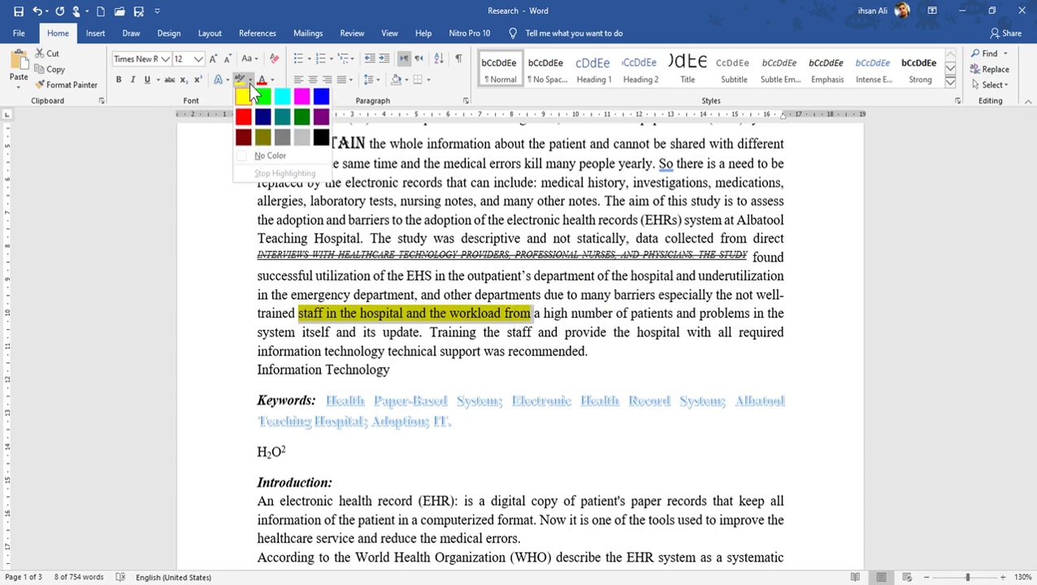
{"action": "left_click", "coordinate": [259, 99]}
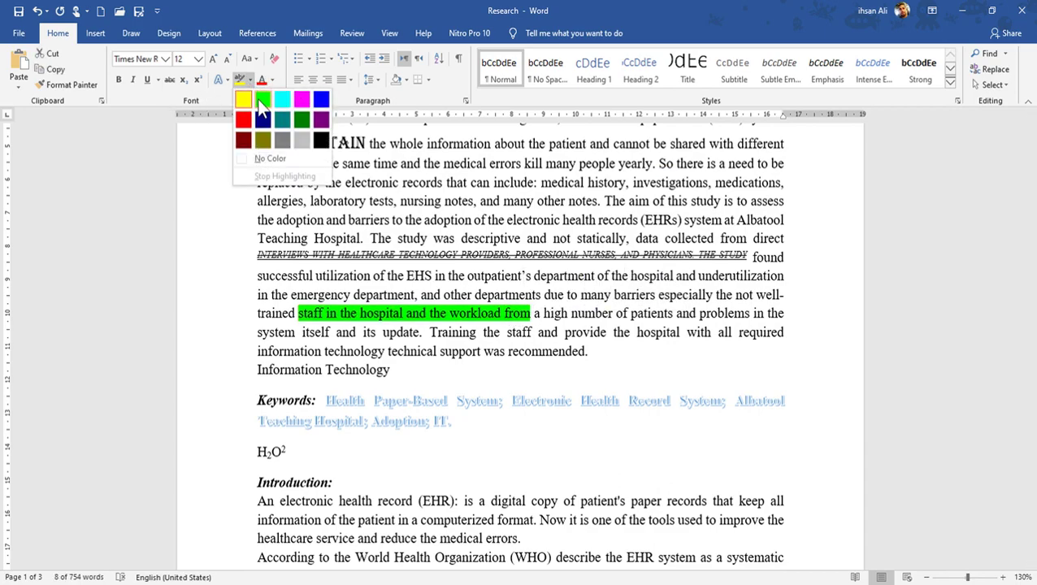
{"action": "left_click", "coordinate": [357, 290]}
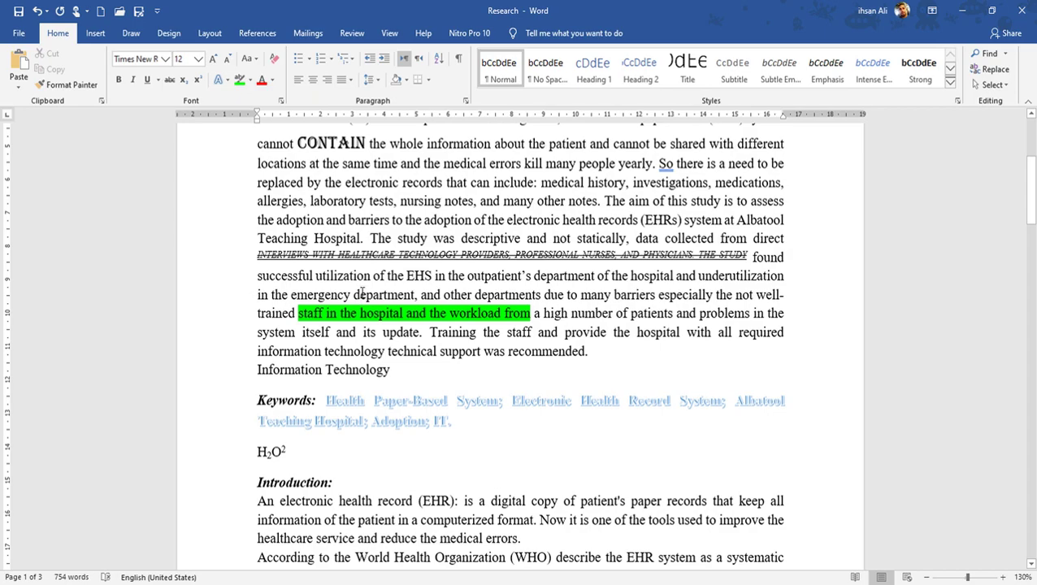
Colour the phrase 'technology technical support was recommended' dark orange
{"action": "left_click_drag", "start_coordinate": [325, 351], "coordinate": [584, 351]}
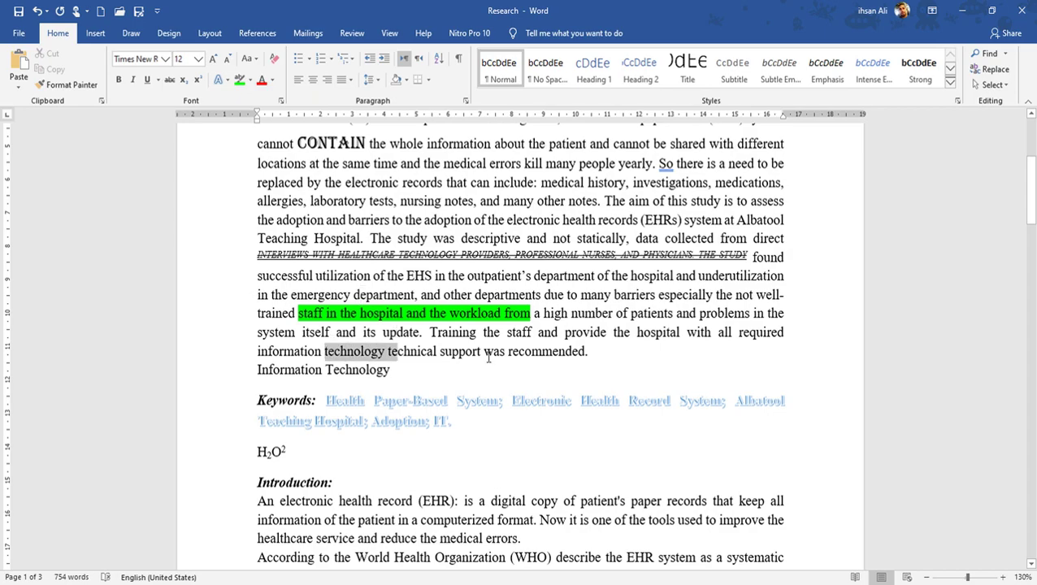
{"action": "left_click", "coordinate": [272, 84]}
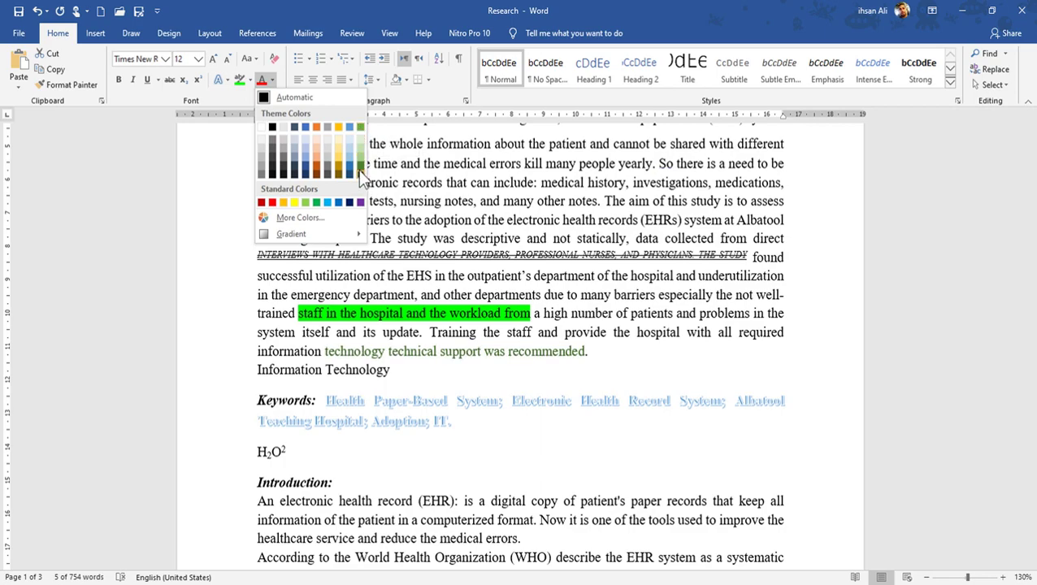
{"action": "left_click", "coordinate": [317, 164]}
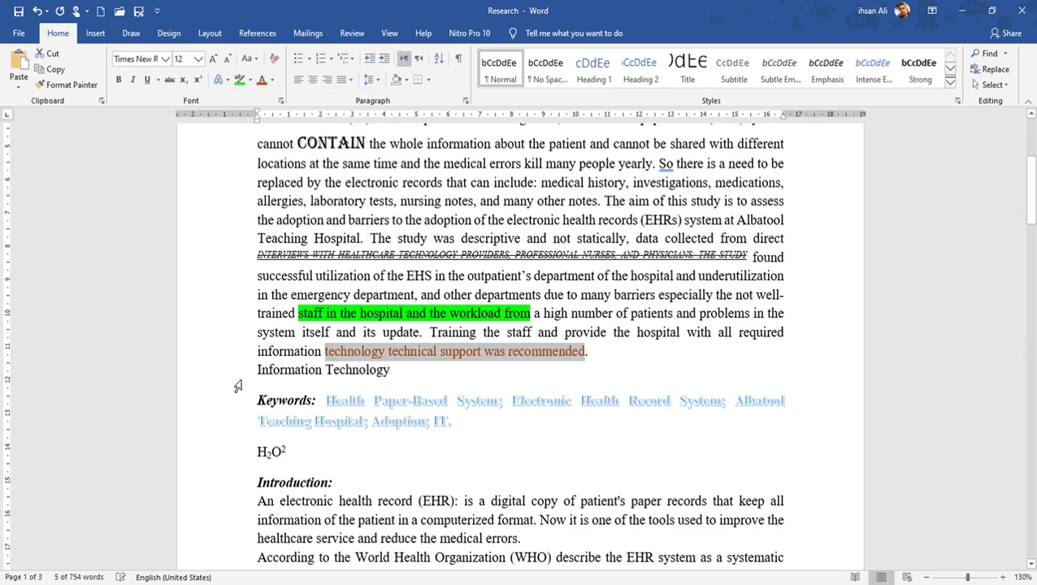
{"action": "left_click", "coordinate": [361, 349]}
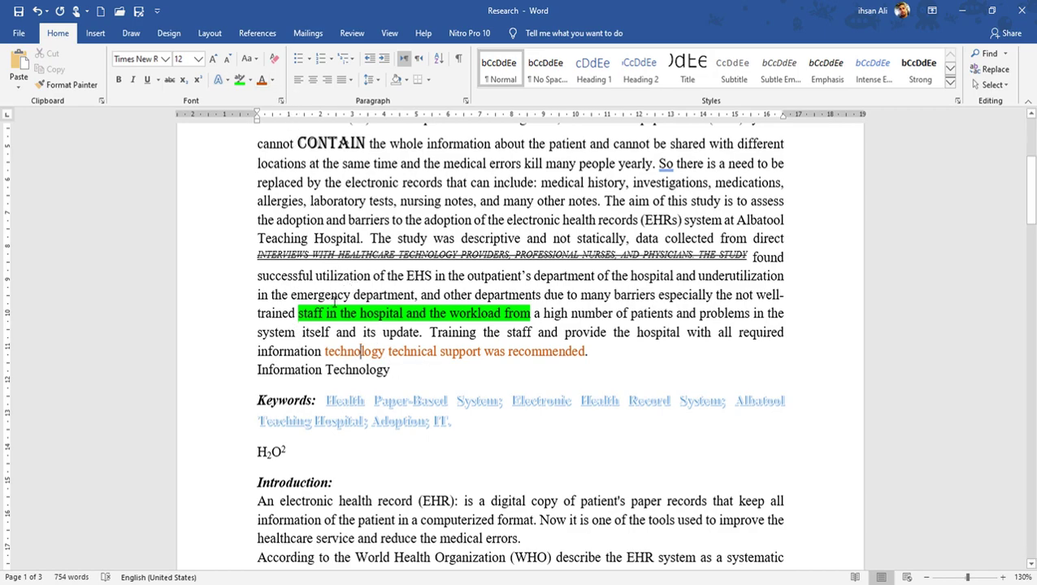
{"action": "left_click", "coordinate": [272, 80]}
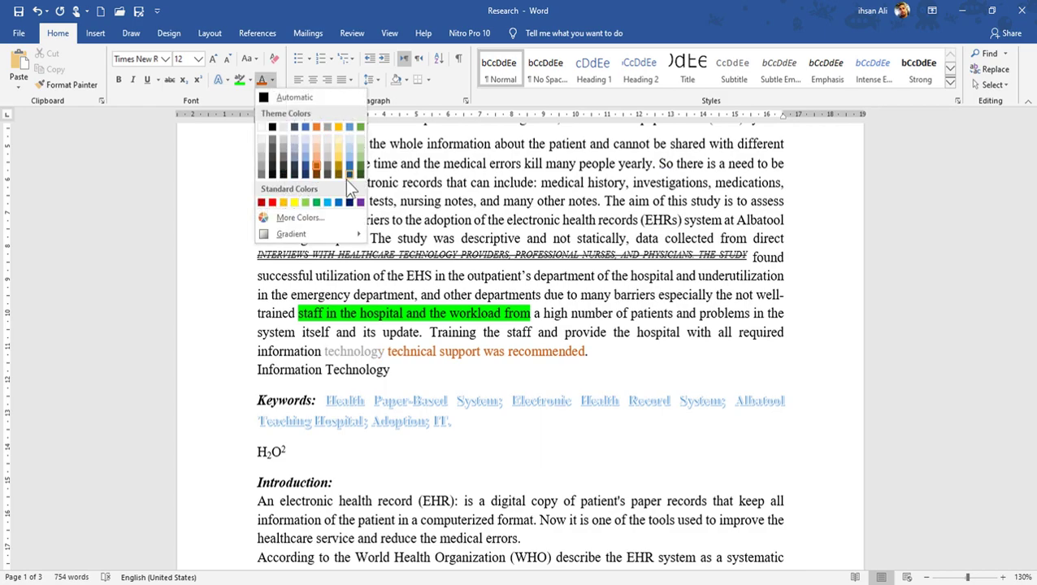
{"action": "left_click", "coordinate": [422, 358]}
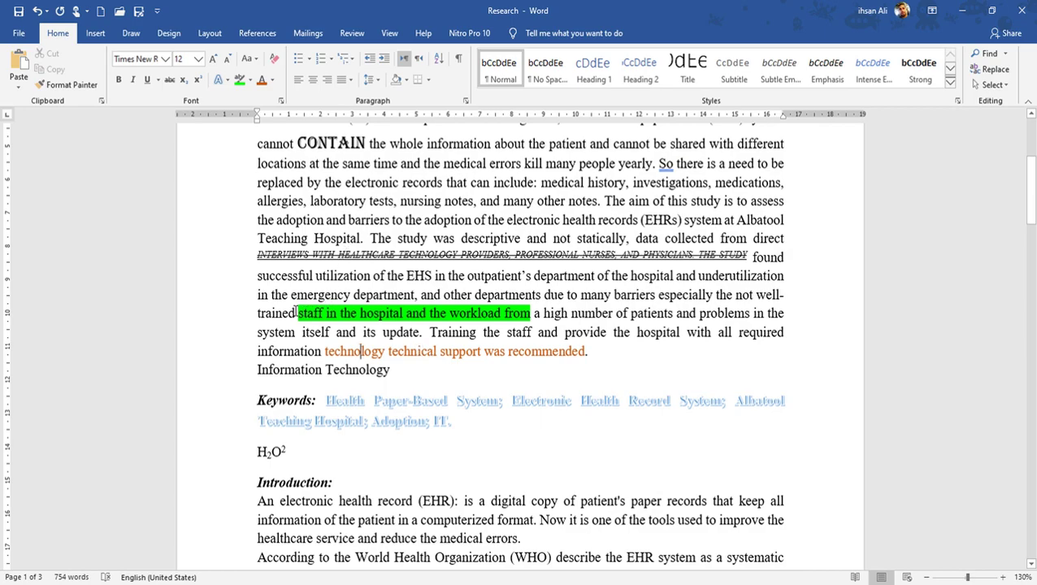
Clear all formatting from the phrase 'staff in the hospital and the workload from'
{"action": "left_click_drag", "start_coordinate": [299, 313], "coordinate": [531, 314]}
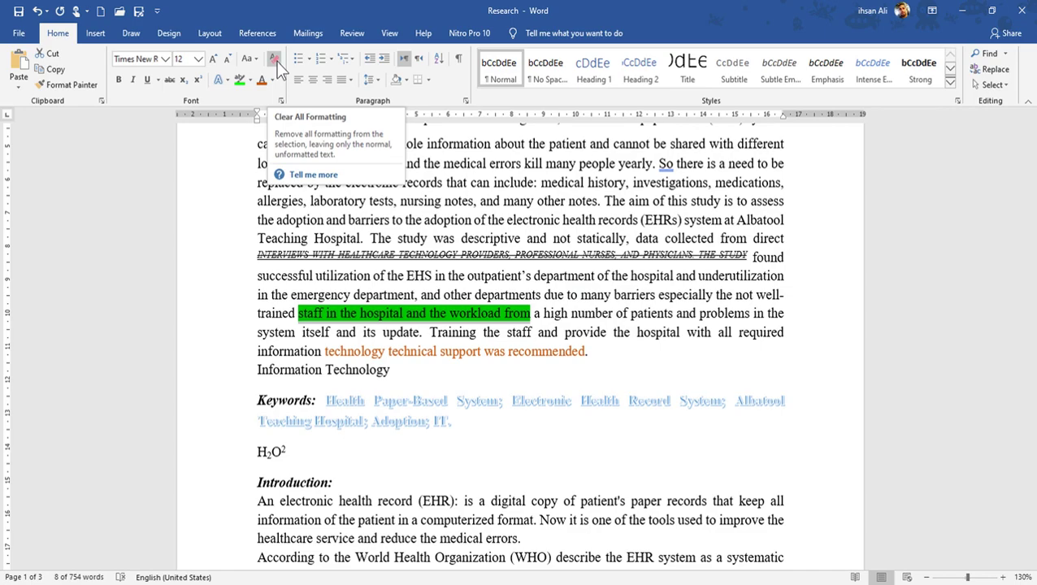
{"action": "left_click", "coordinate": [275, 59]}
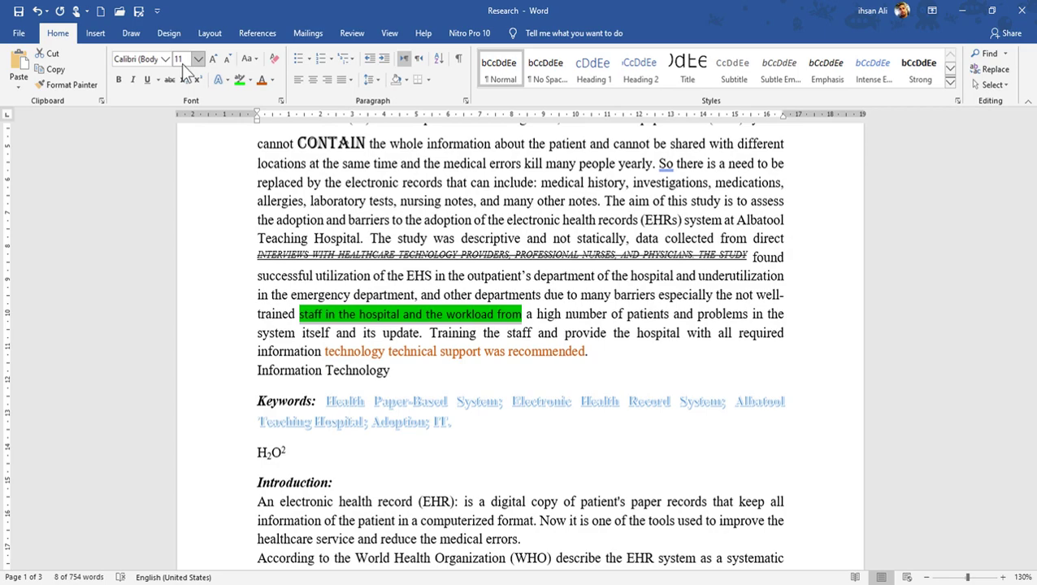
{"action": "left_click", "coordinate": [465, 315]}
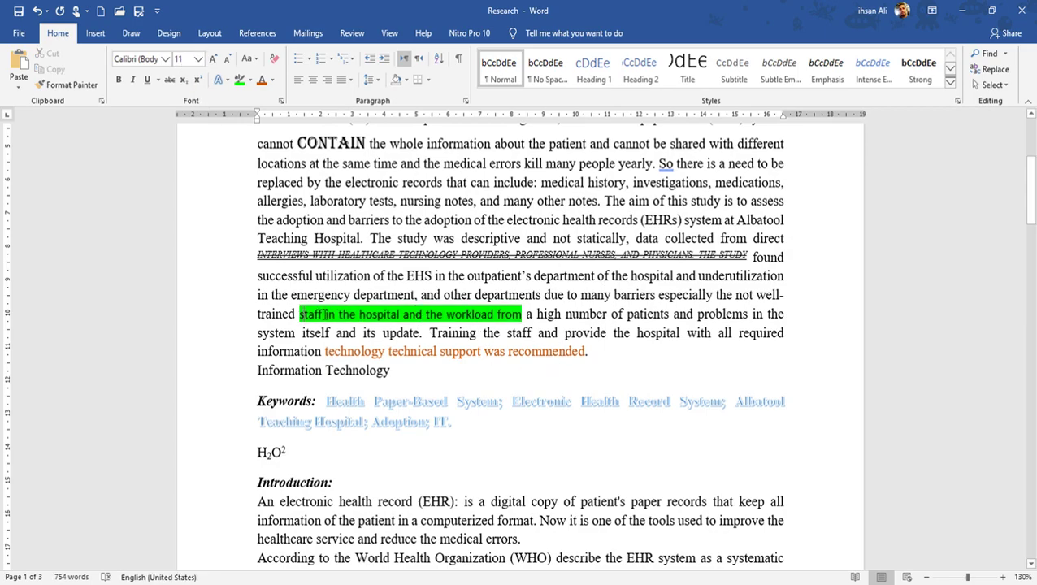
Reselect the cleared phrase, then check the font of the orange phrase
{"action": "left_click_drag", "start_coordinate": [325, 314], "coordinate": [521, 314]}
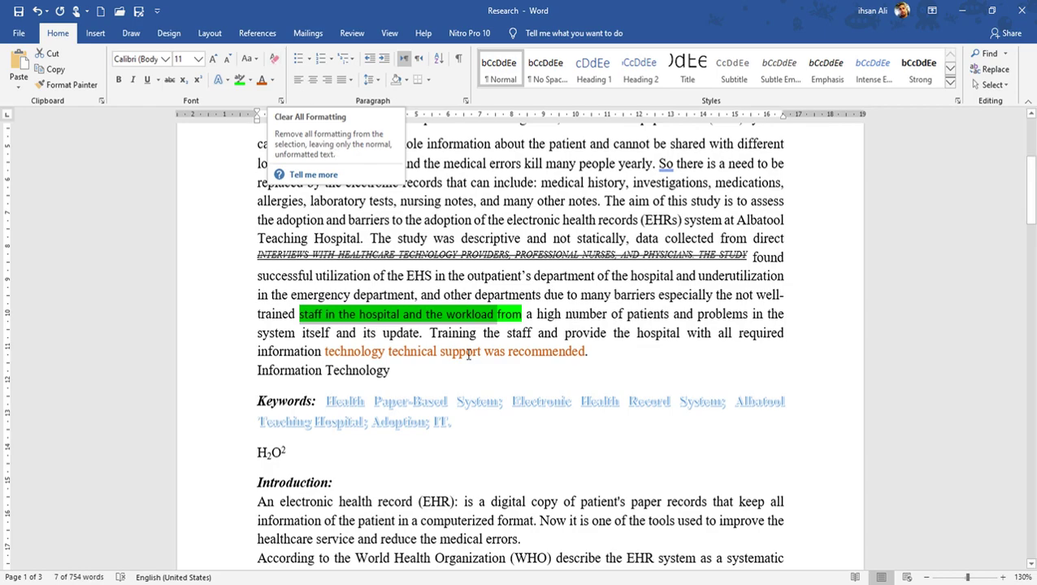
{"action": "left_click", "coordinate": [443, 313]}
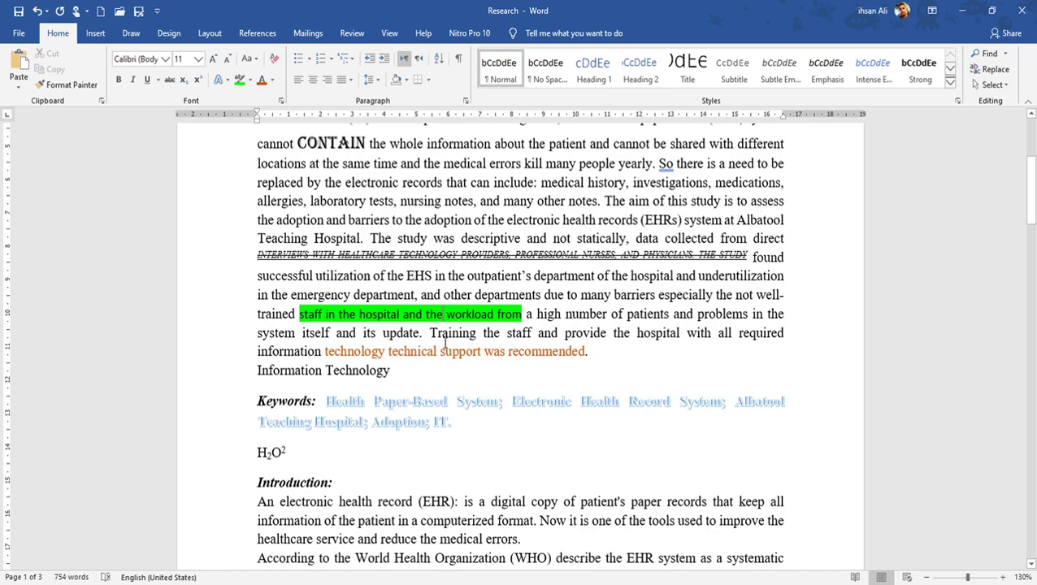
{"action": "left_click", "coordinate": [380, 351]}
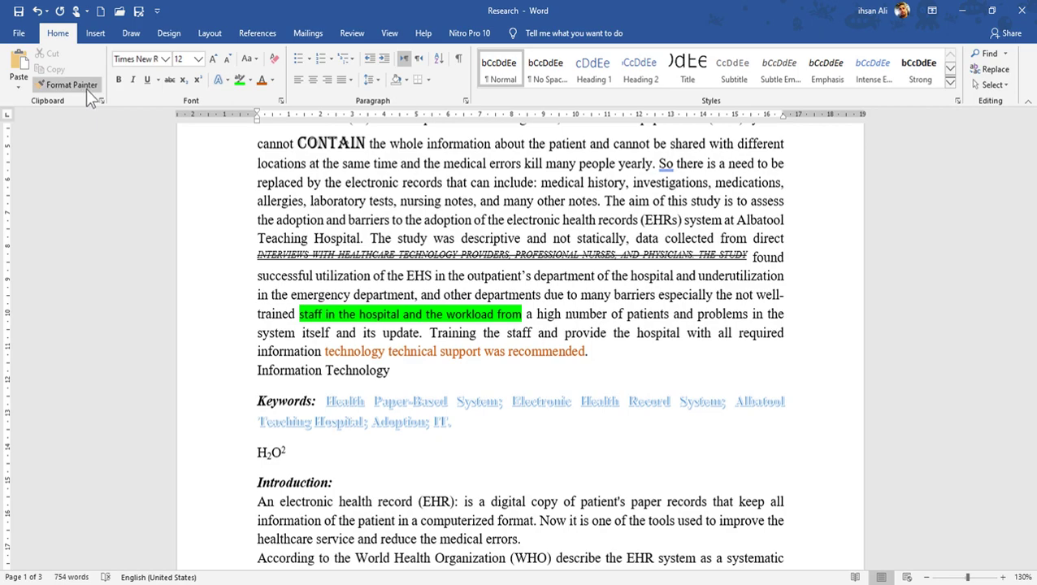
Check the fonts of the green phrase and the orange words 'technology technical support'
{"action": "left_click", "coordinate": [421, 321]}
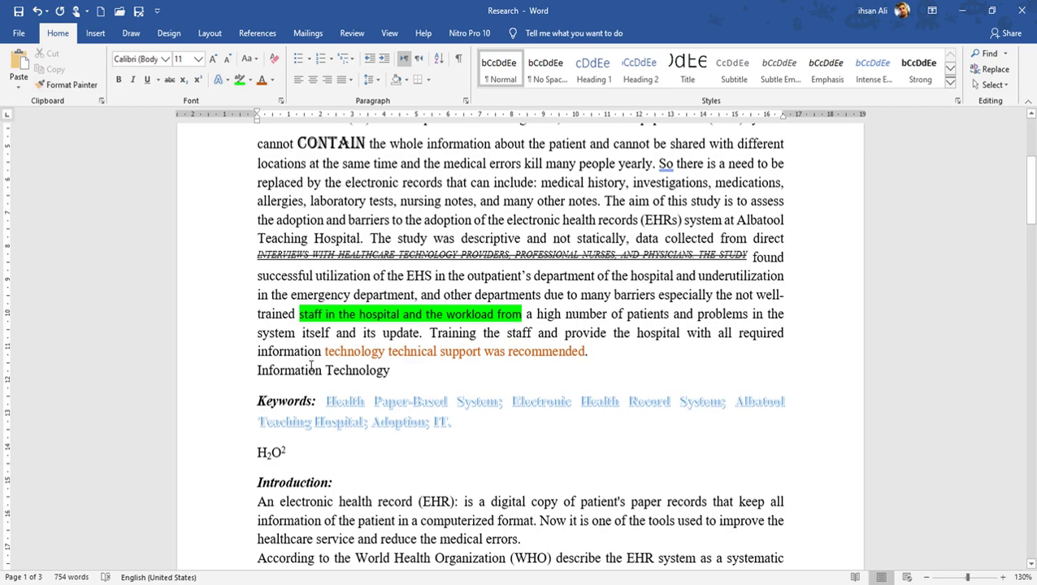
{"action": "left_click_drag", "start_coordinate": [324, 351], "coordinate": [483, 352]}
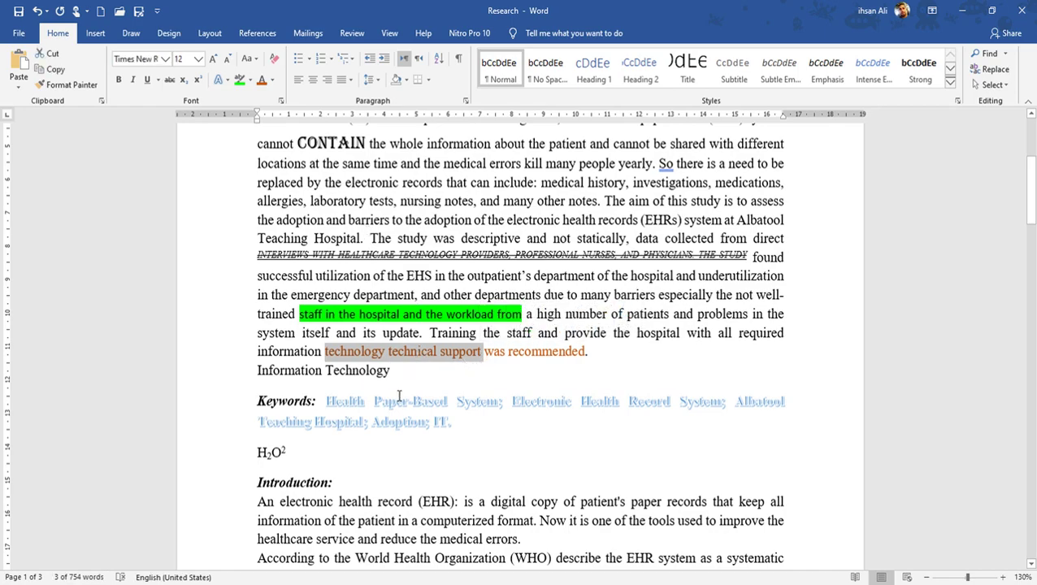
{"action": "left_click", "coordinate": [427, 353]}
{"action": "scroll", "coordinate": [427, 358], "scroll_direction": "down", "scroll_amount": 1}
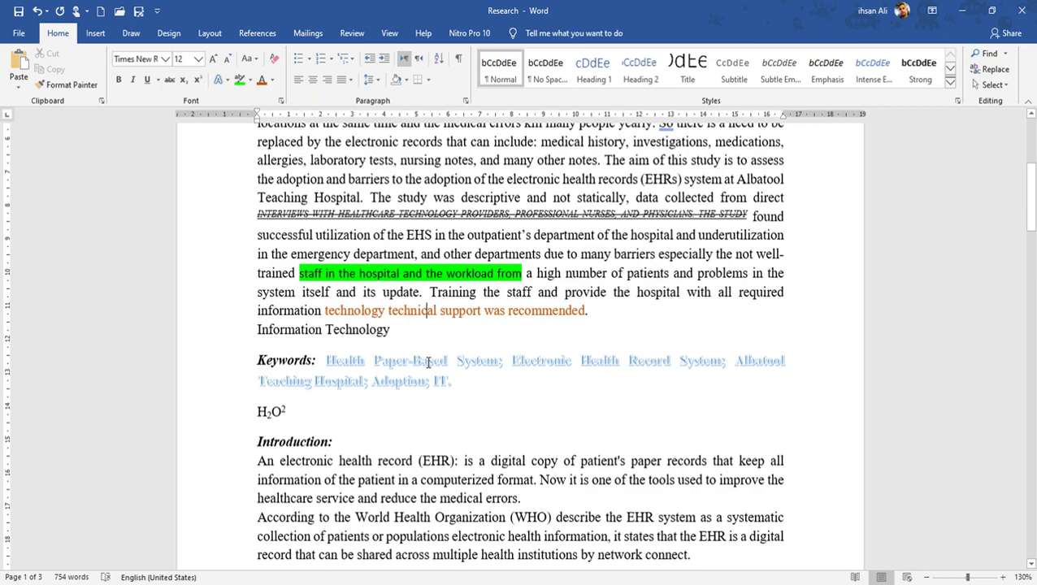
Use Format Painter to copy the orange styling of 'technology' onto the first Introduction paragraph
{"action": "double_click", "coordinate": [357, 311]}
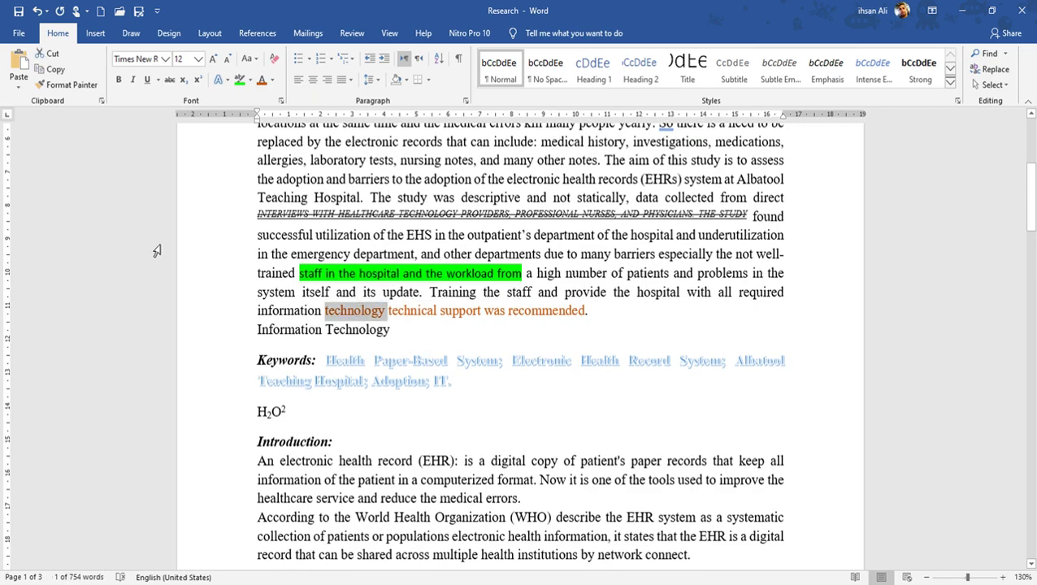
{"action": "left_click", "coordinate": [79, 86]}
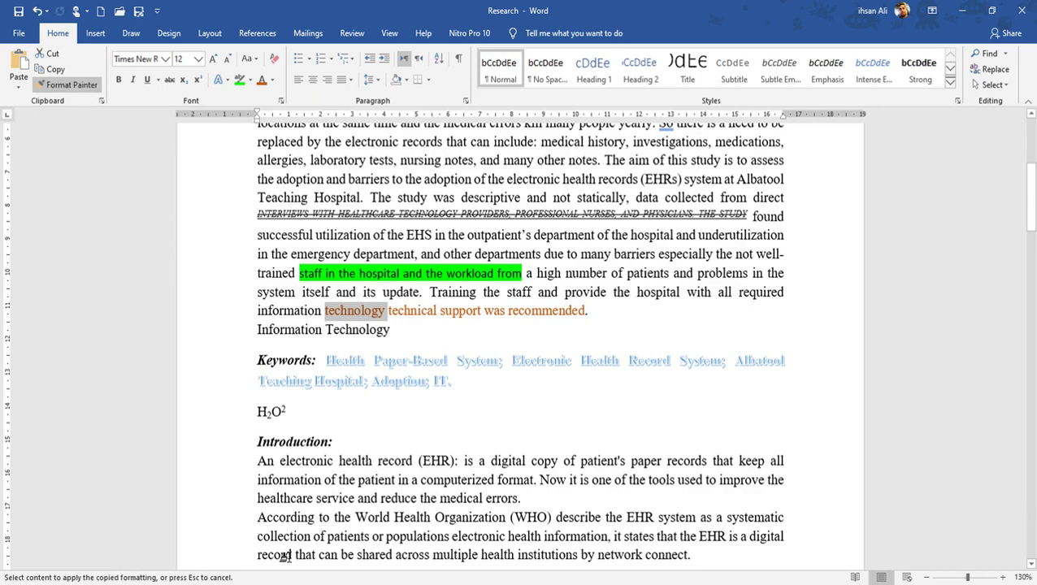
{"action": "scroll", "coordinate": [252, 442], "scroll_direction": "down", "scroll_amount": 2}
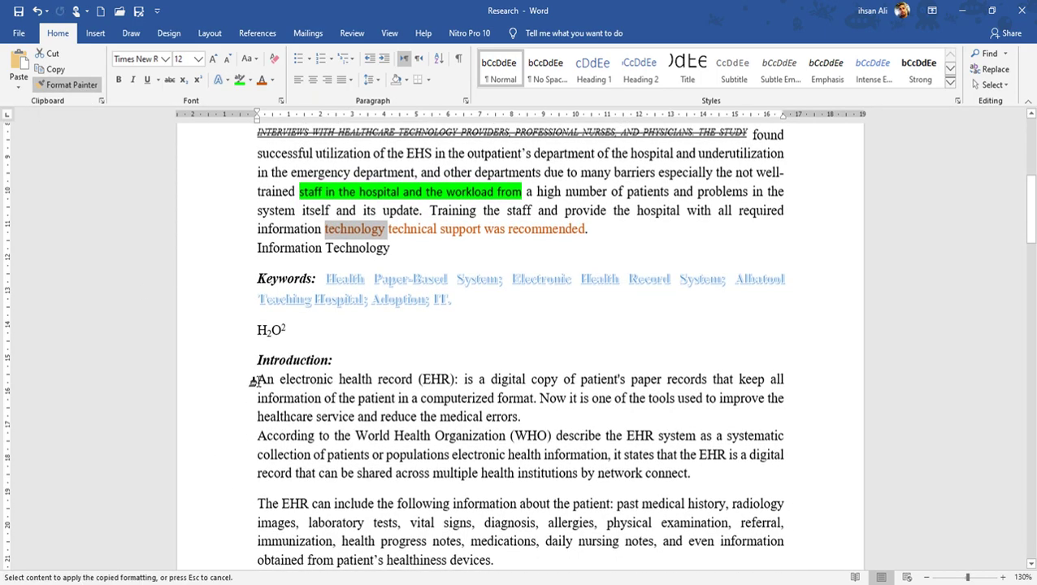
{"action": "left_click_drag", "start_coordinate": [253, 379], "coordinate": [526, 423]}
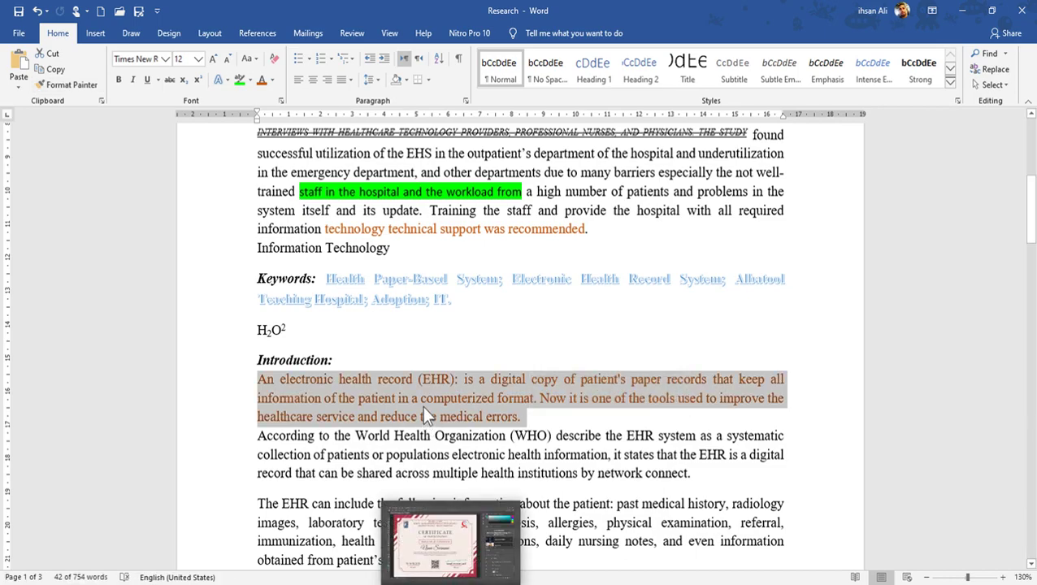
{"action": "left_click", "coordinate": [419, 399]}
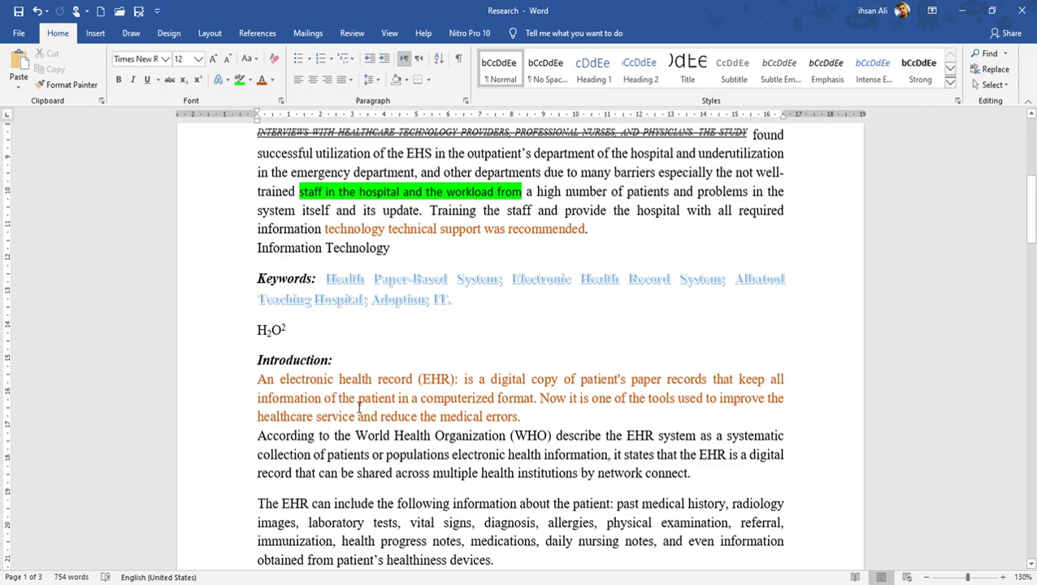
{"action": "scroll", "coordinate": [360, 405], "scroll_direction": "down", "scroll_amount": 2}
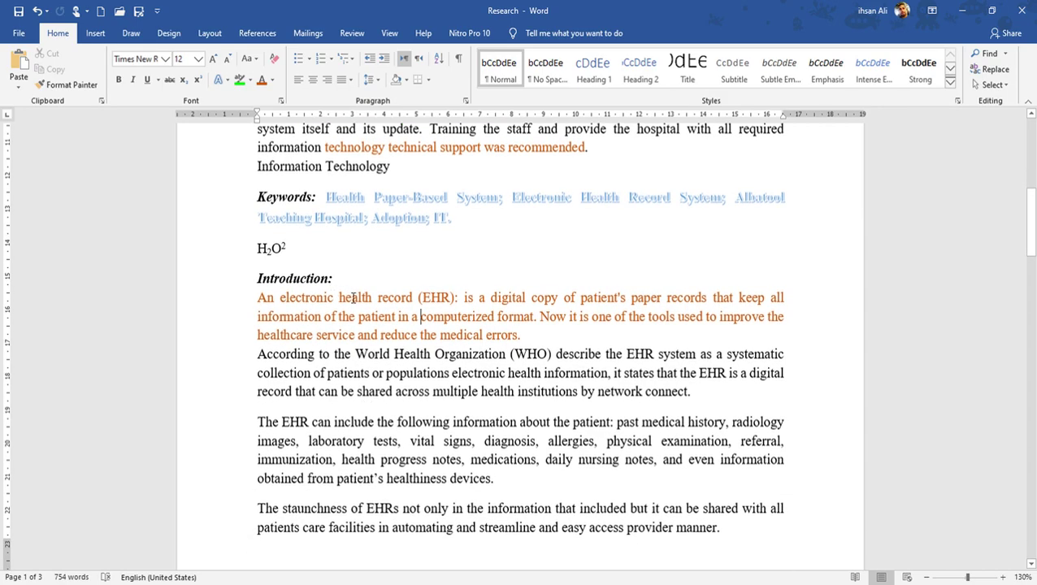
Lock Format Painter on orange 'health' and paint 'be shared across', 'daily nursing notes' and the staunchness phrase
{"action": "double_click", "coordinate": [352, 297]}
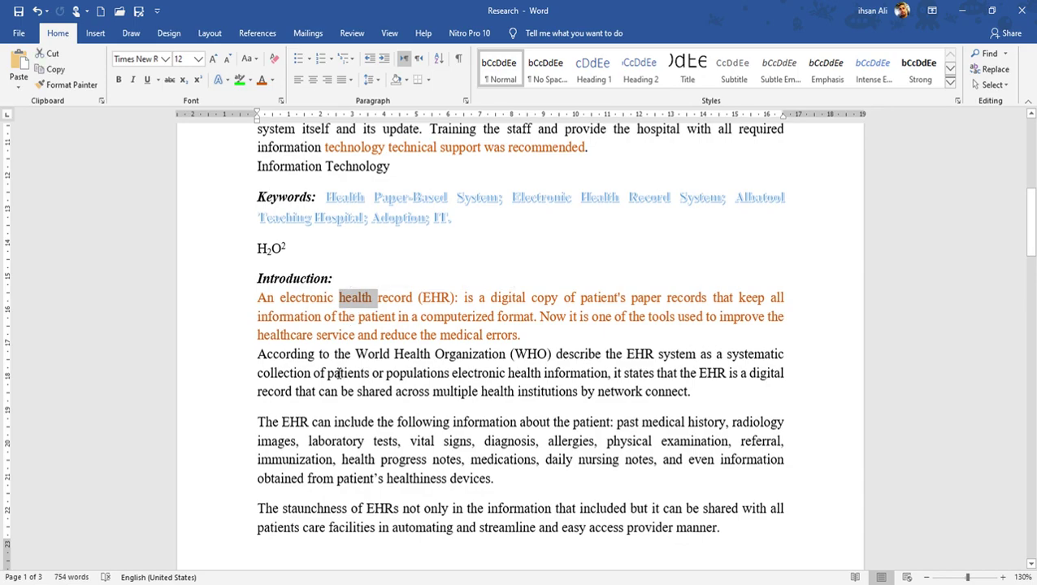
{"action": "left_click", "coordinate": [83, 87]}
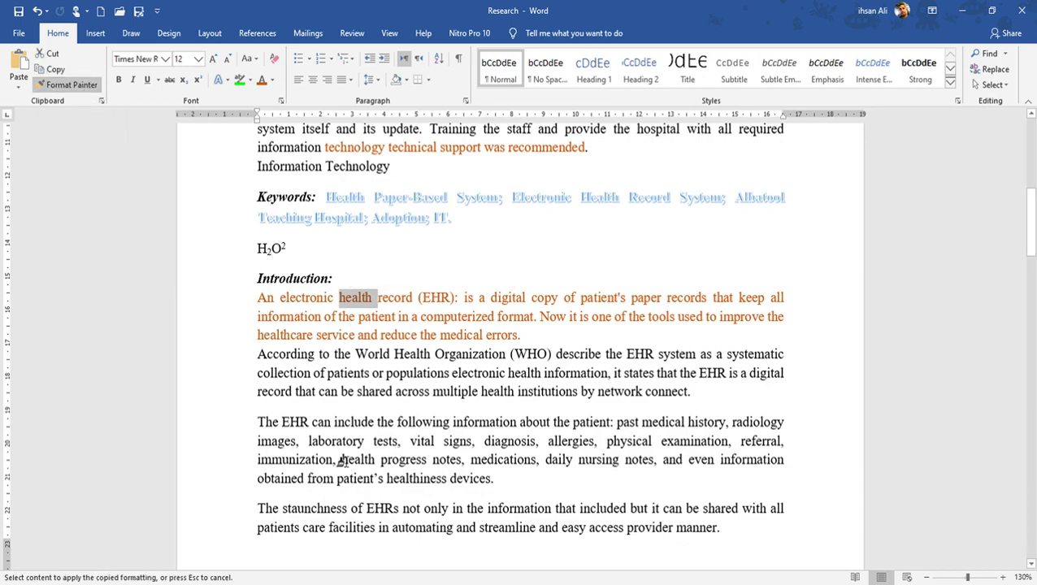
{"action": "left_click_drag", "start_coordinate": [340, 390], "coordinate": [429, 393]}
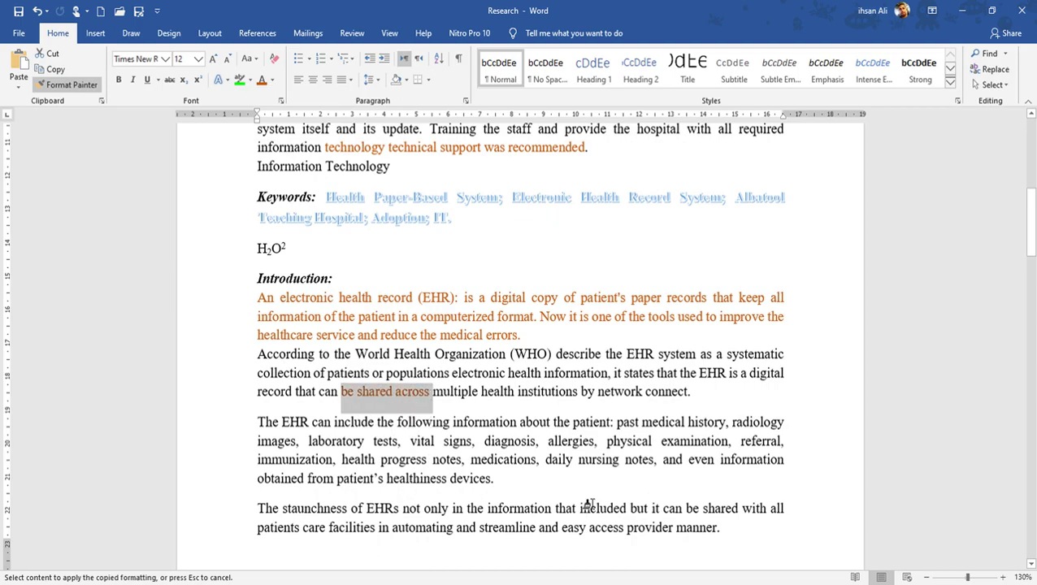
{"action": "left_click_drag", "start_coordinate": [536, 459], "coordinate": [654, 461]}
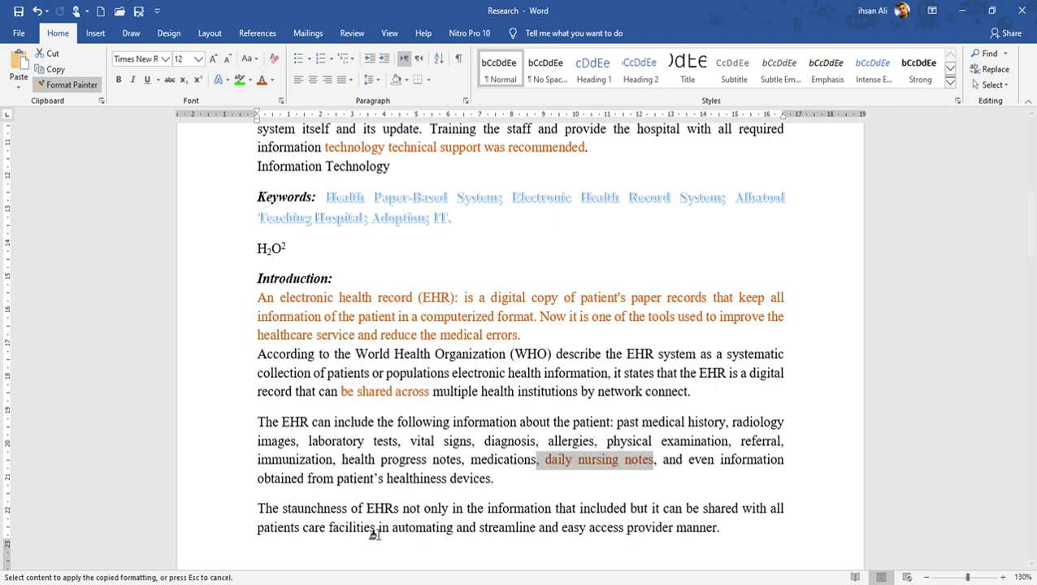
{"action": "left_click_drag", "start_coordinate": [283, 509], "coordinate": [504, 512]}
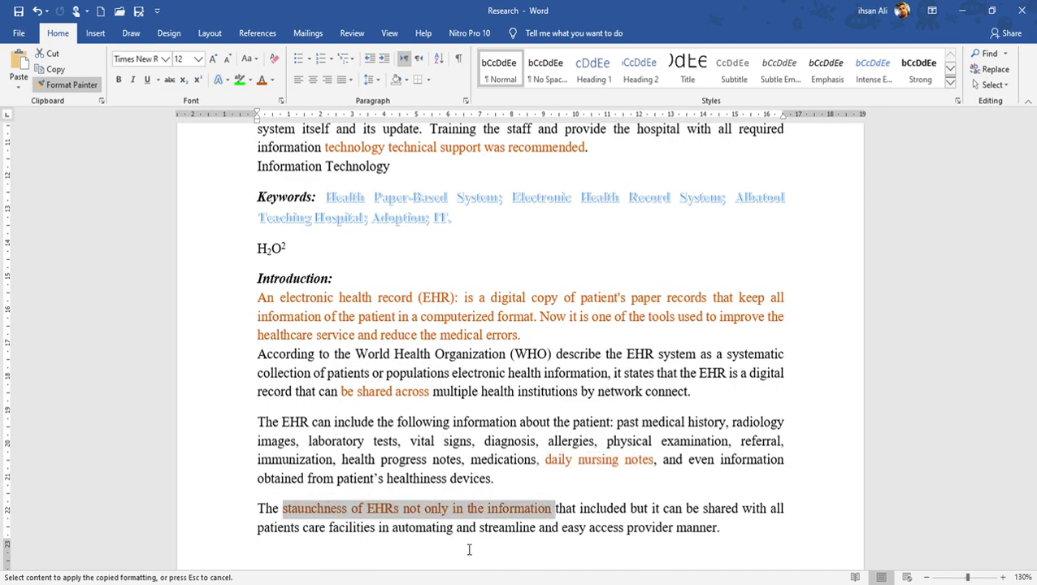
Also paint 'medications', 'medical', 'immunization' and 'provider' orange
{"action": "left_click_drag", "start_coordinate": [494, 459], "coordinate": [540, 459]}
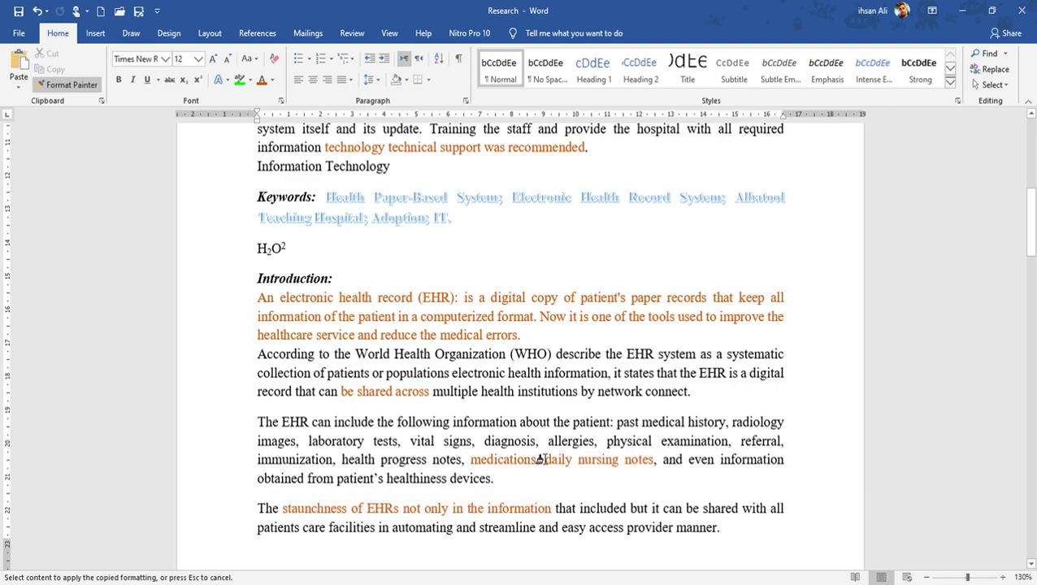
{"action": "left_click_drag", "start_coordinate": [660, 423], "coordinate": [666, 439]}
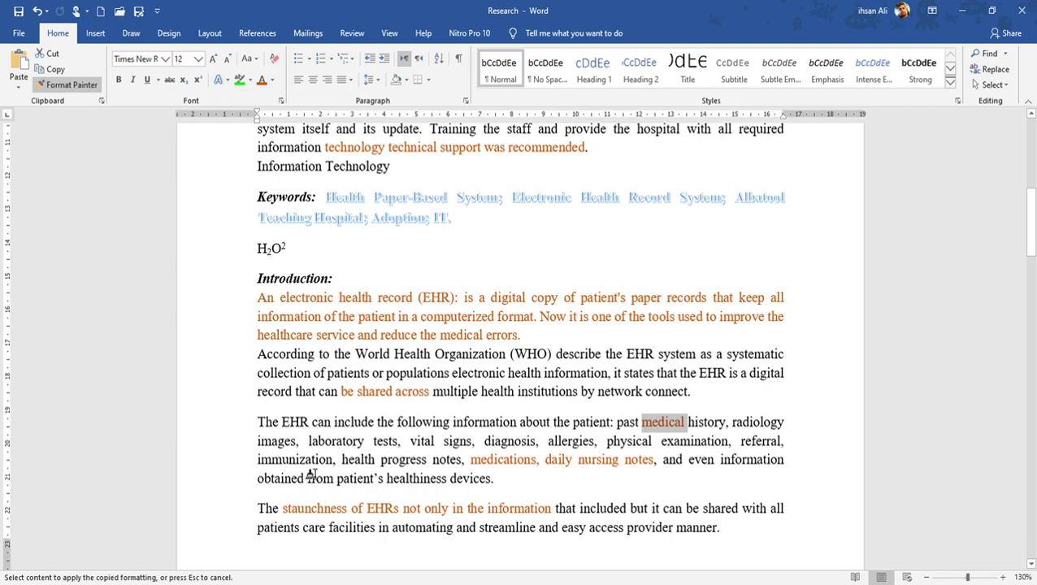
{"action": "left_click", "coordinate": [295, 460]}
{"action": "scroll", "coordinate": [520, 480], "scroll_direction": "down", "scroll_amount": 1}
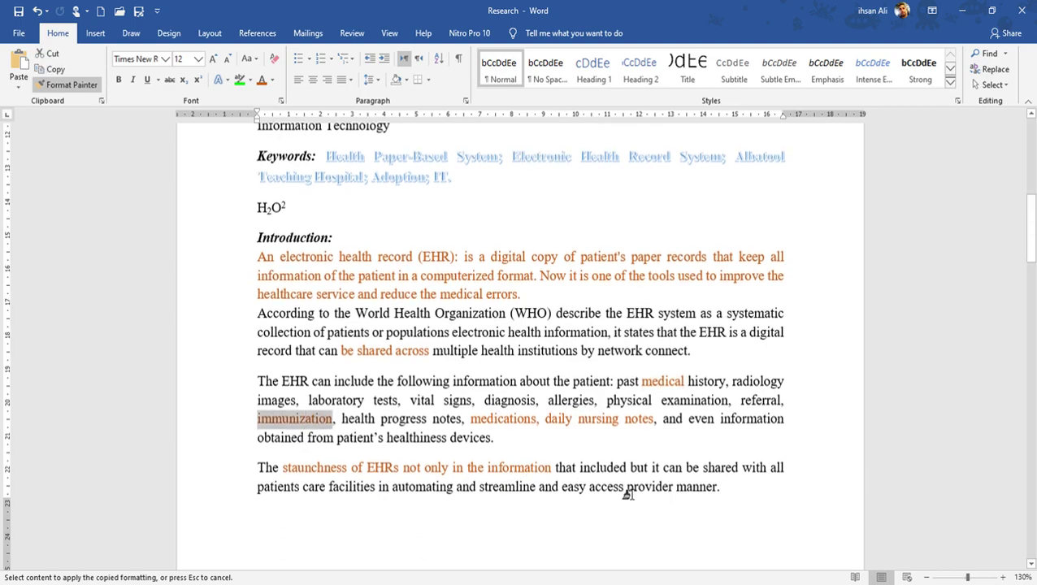
{"action": "left_click", "coordinate": [630, 487]}
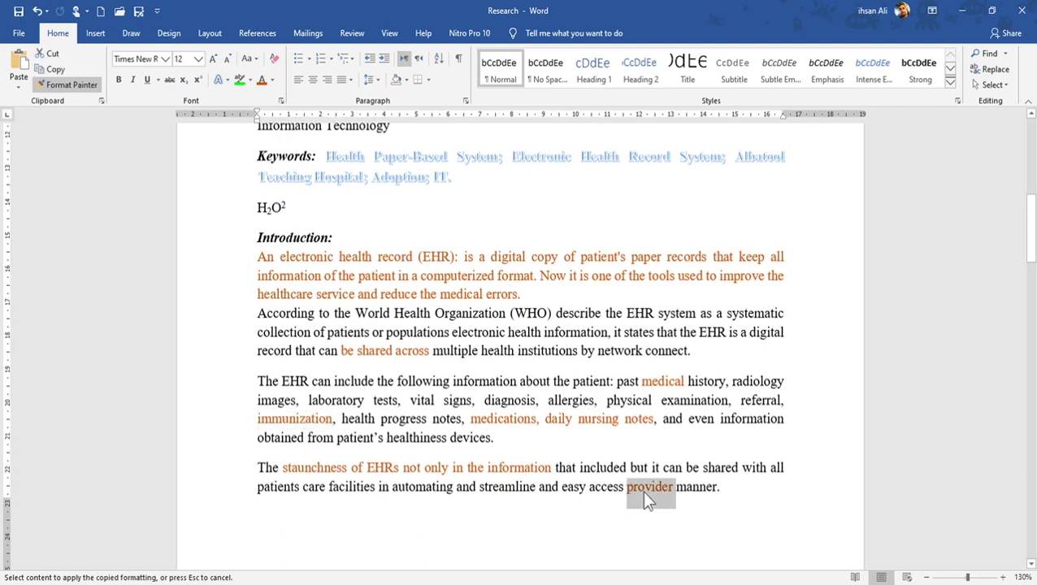
{"action": "left_click_drag", "start_coordinate": [593, 483], "coordinate": [642, 490]}
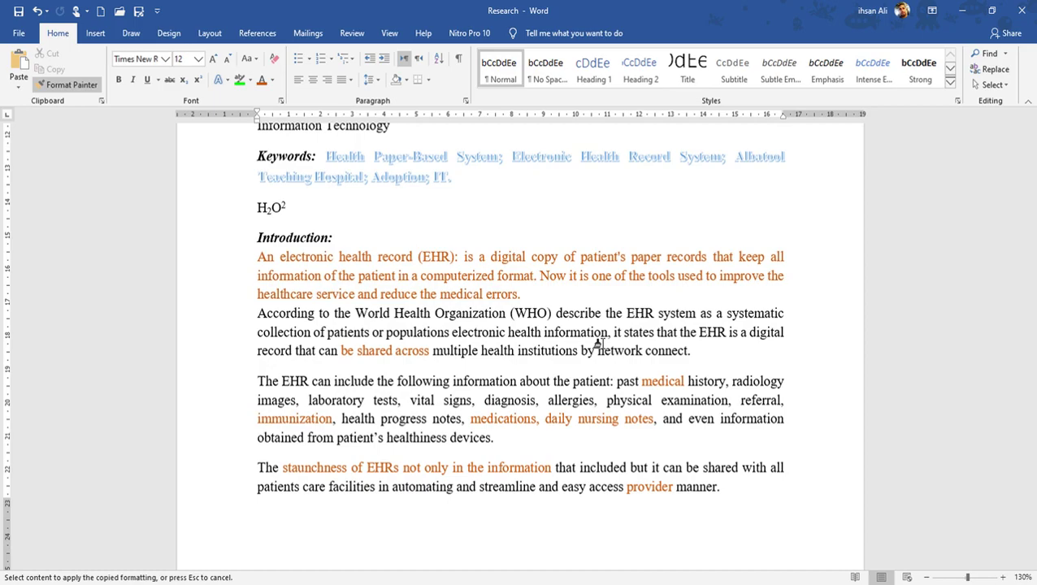
Turn off Format Painter with Esc, keeping the newly orange phrases
{"action": "key", "text": "Escape"}
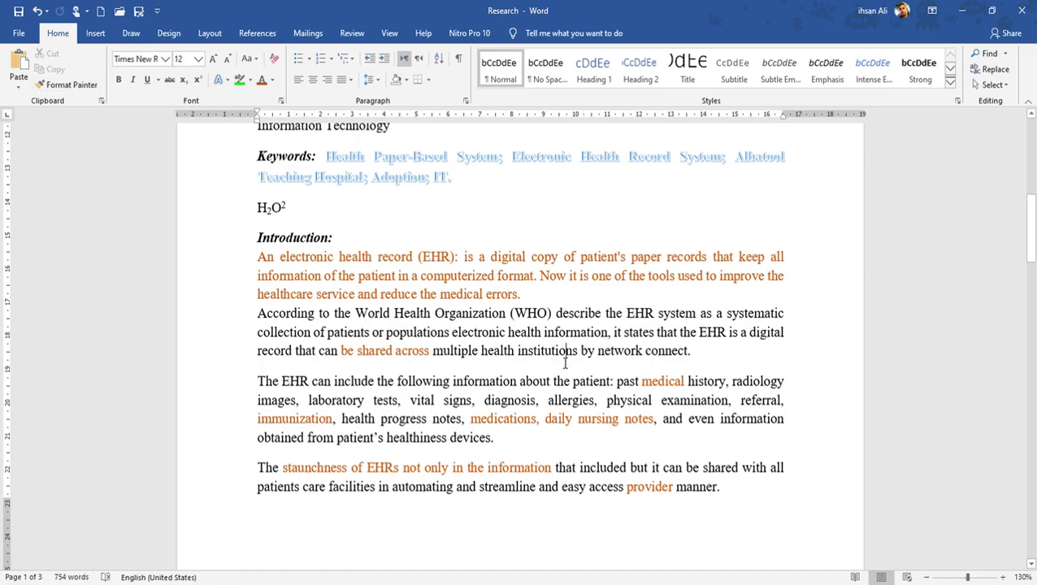